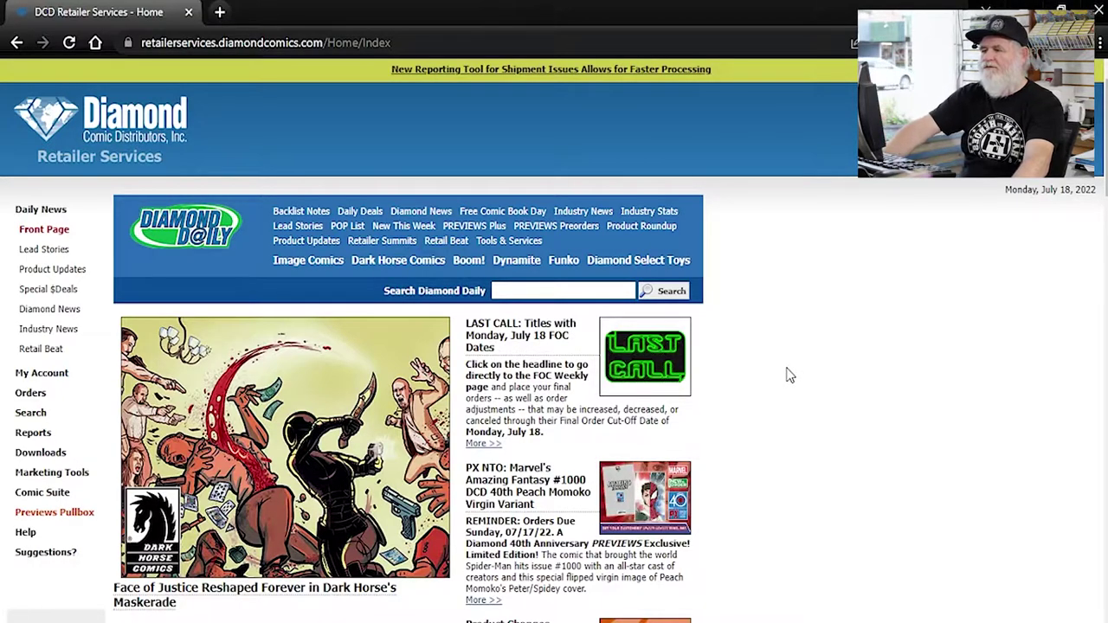
Open the 07/18/22 FOC Adjust Weekly list, scan page 1, and open the Hellboy 1957 Falling Sky details
left_click(645, 362)
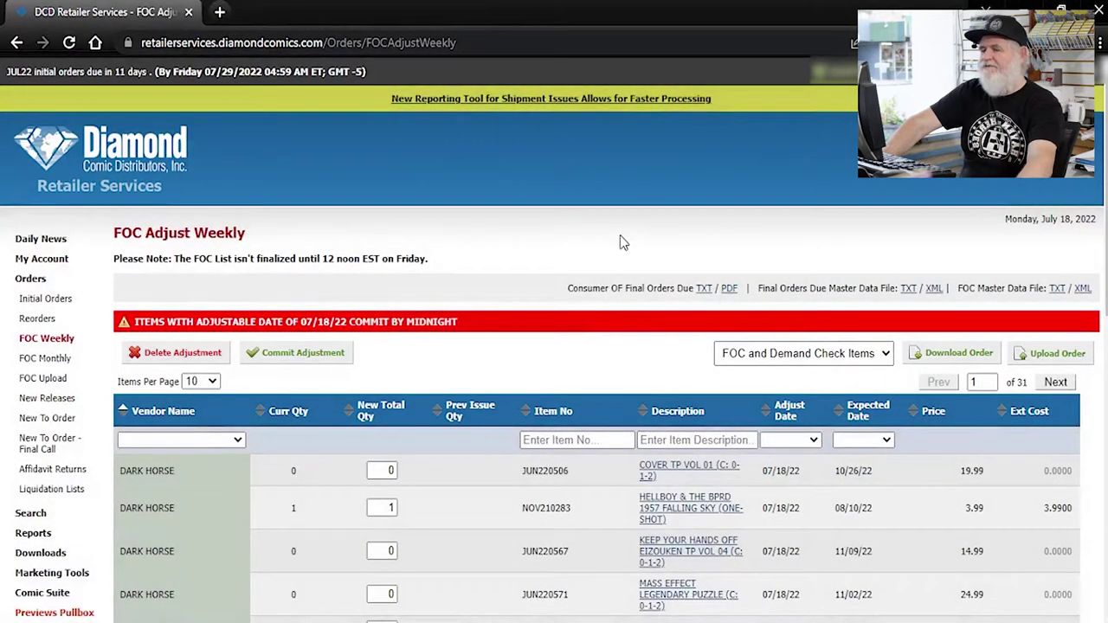
scroll(511, 243, "down", 1)
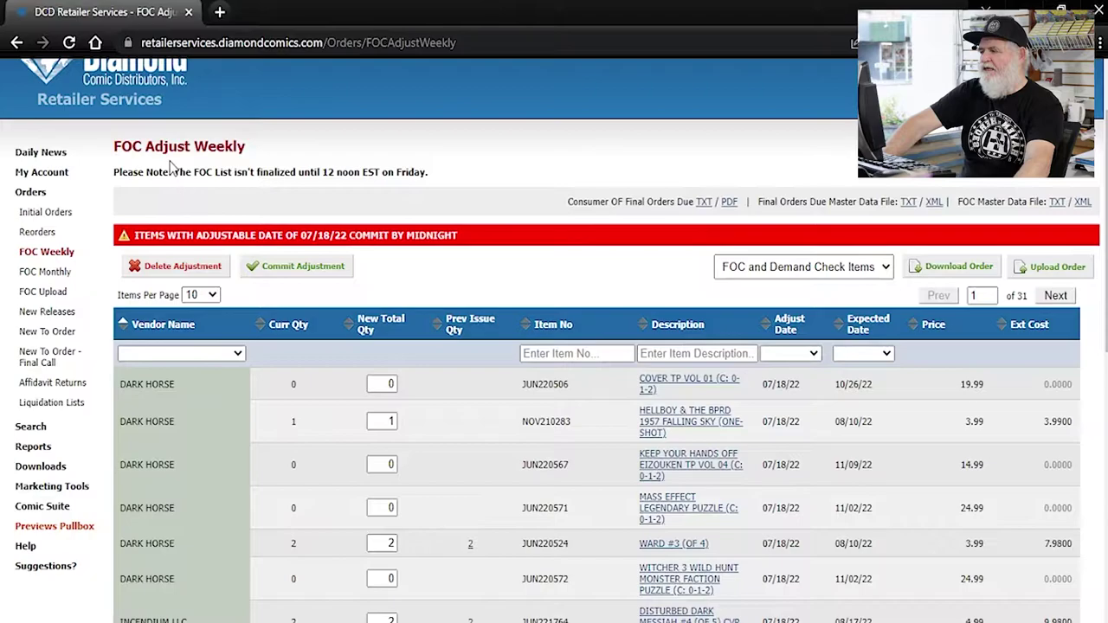
scroll(530, 180, "down", 2)
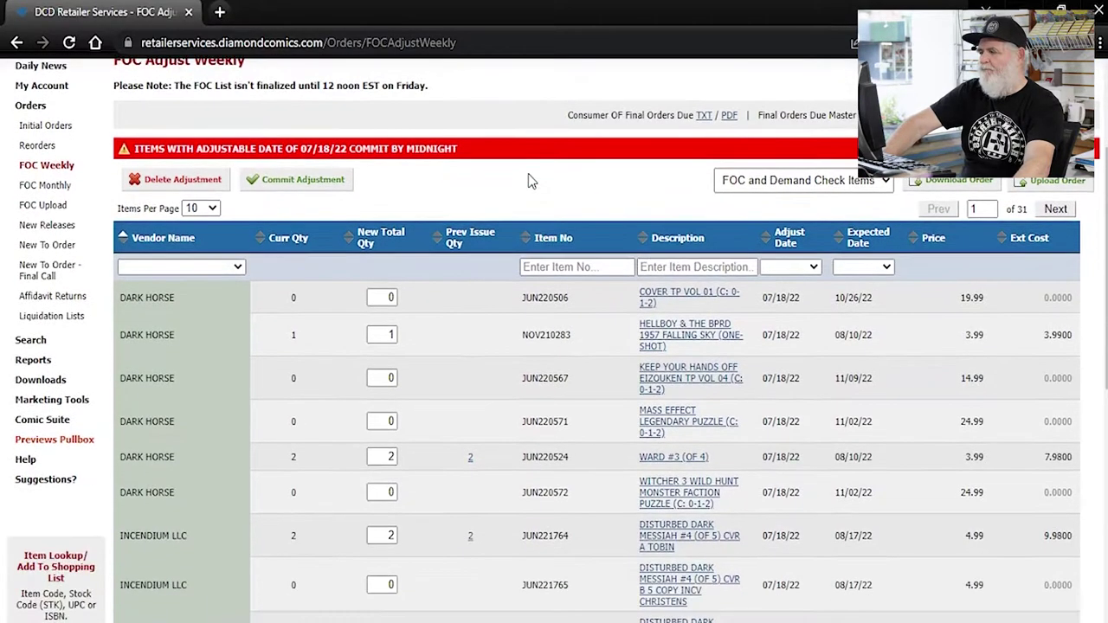
scroll(514, 181, "down", 1)
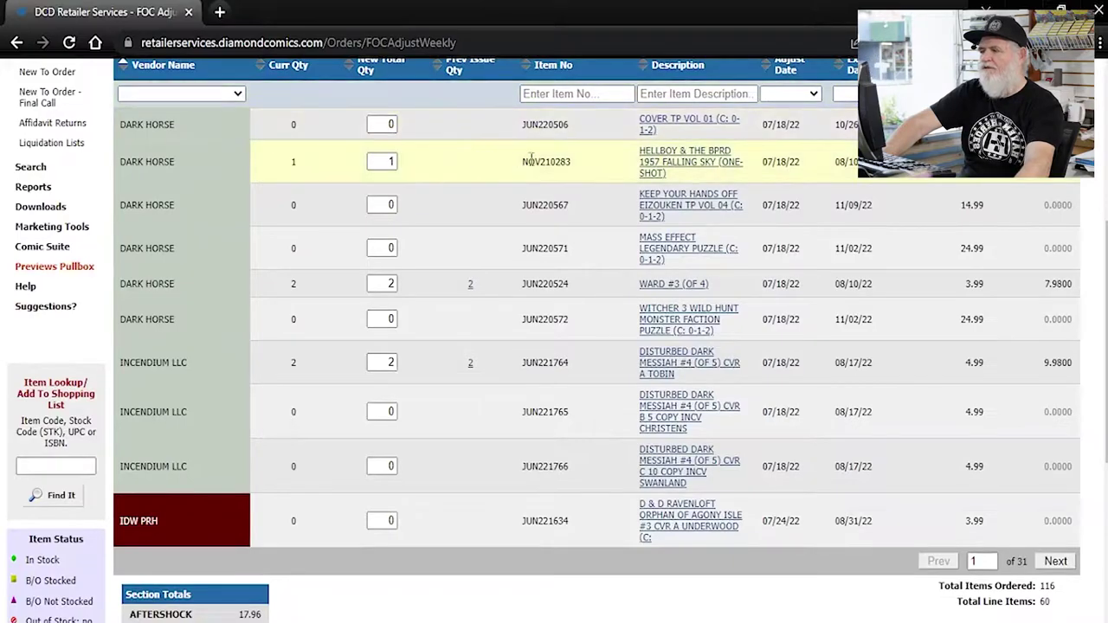
mouse_move(668, 165)
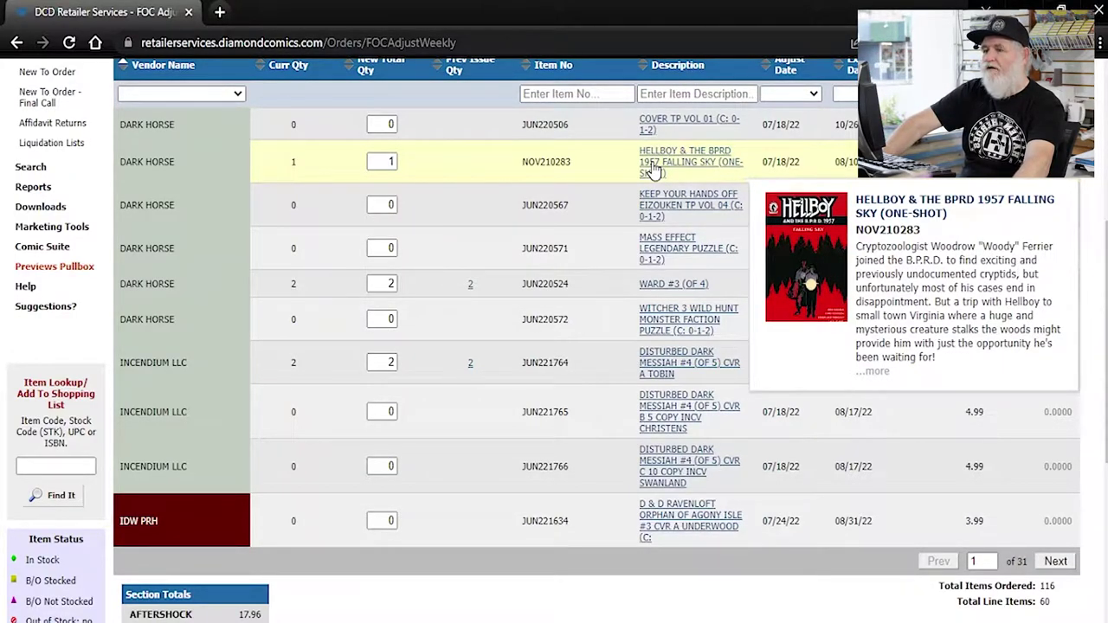
left_click(654, 171)
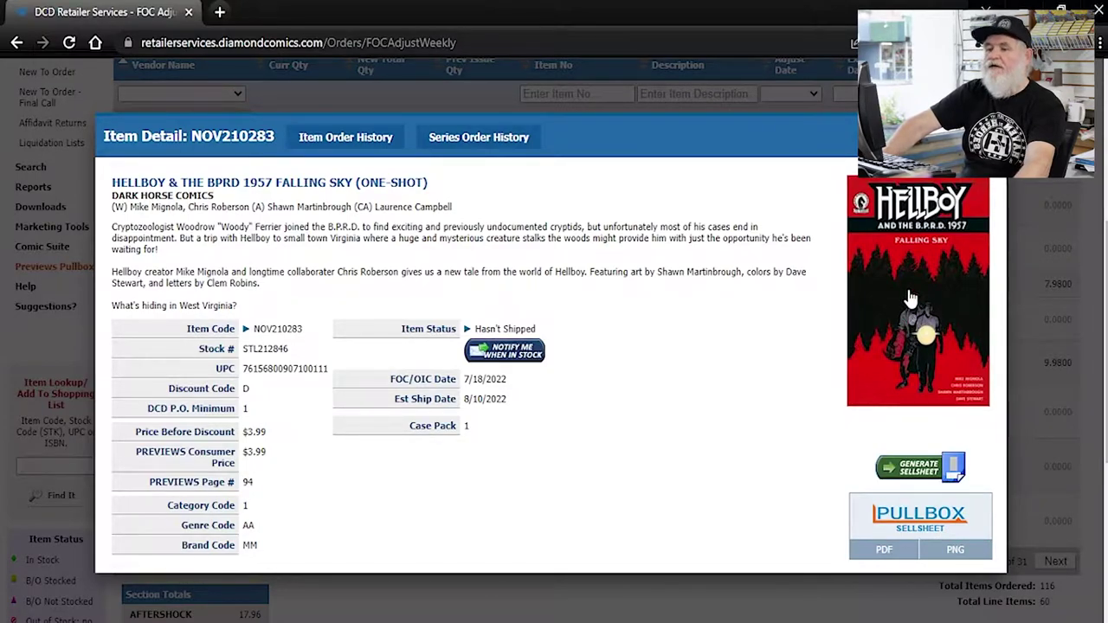
Enlarge and close the Hellboy 1957 Falling Sky cover, then close its item details
left_click(911, 298)
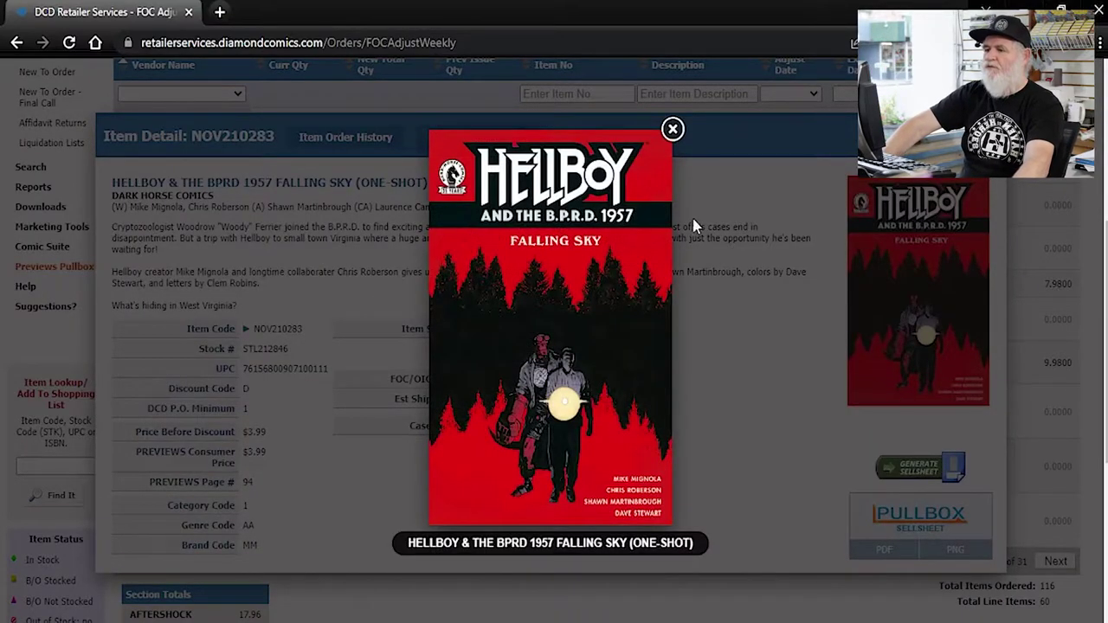
left_click(673, 131)
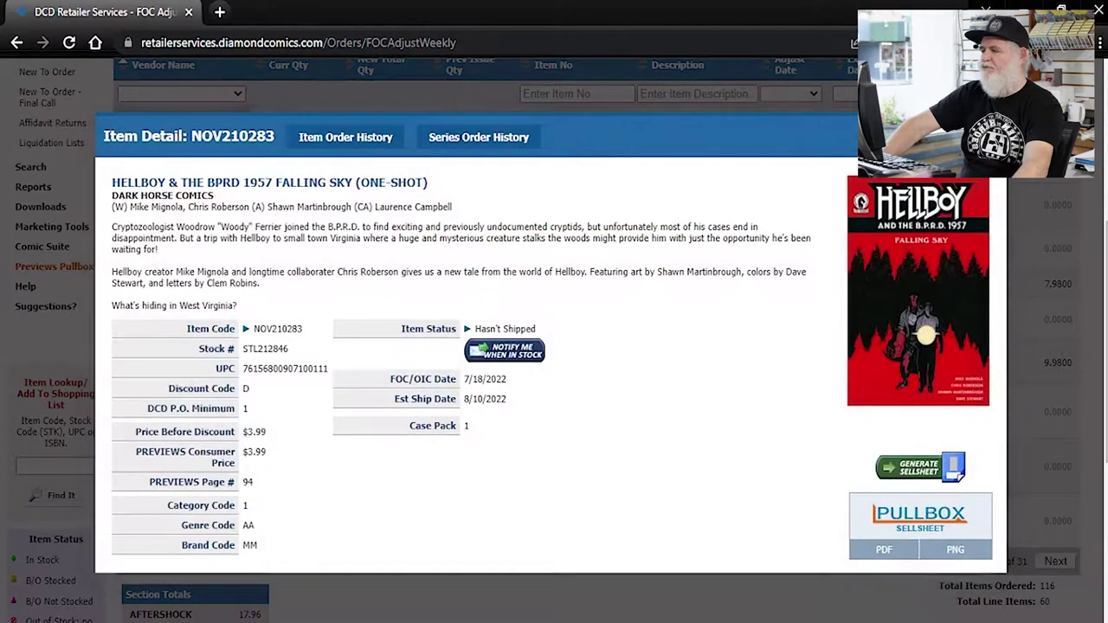
key("Escape")
Review the rest of page 1 and advance to page 2 of 31
scroll(462, 222, "down", 1)
scroll(459, 223, "down", 1)
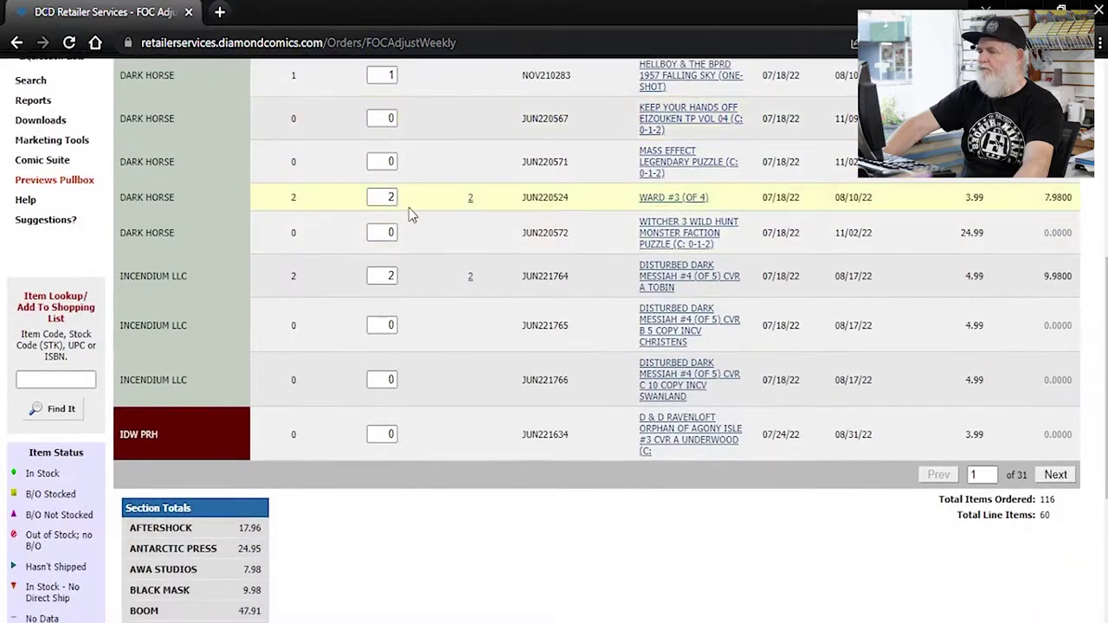
scroll(437, 154, "down", 1)
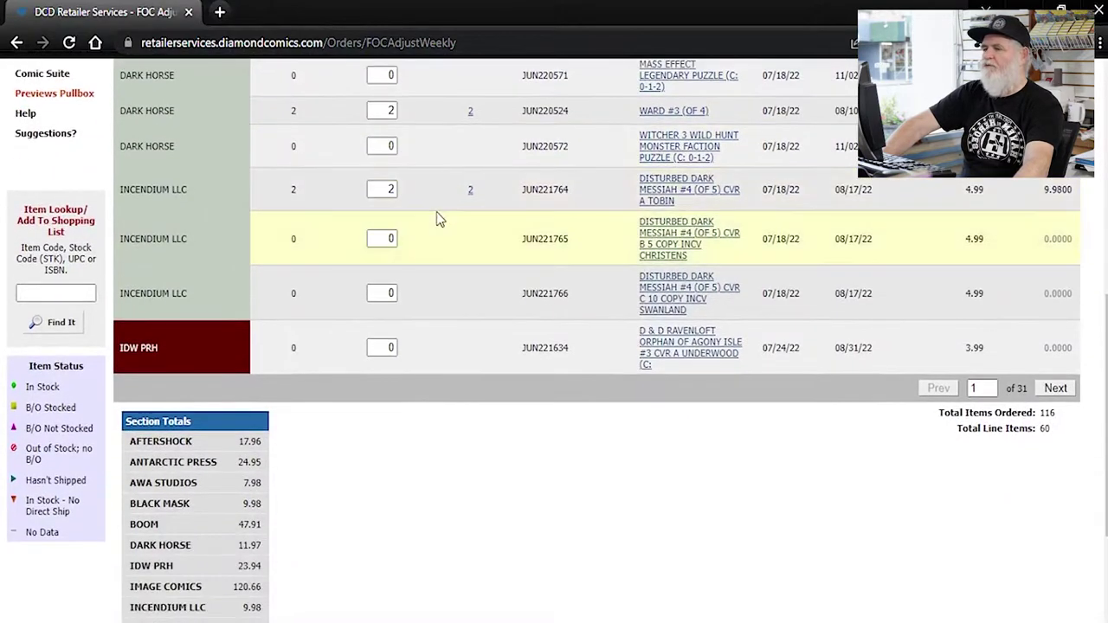
scroll(439, 217, "up", 2)
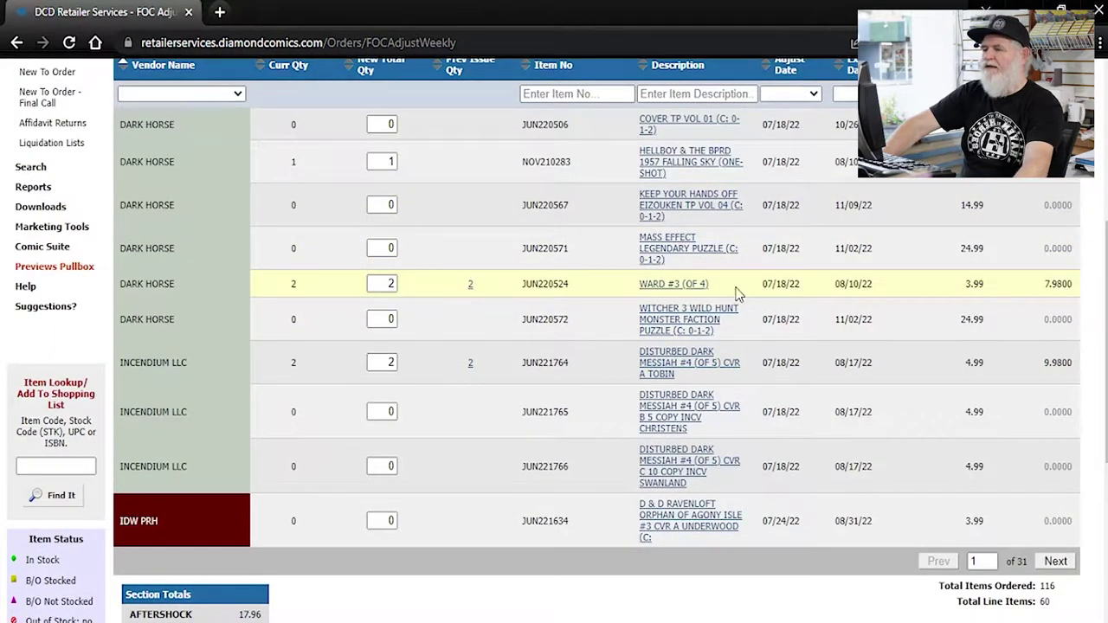
scroll(500, 294, "down", 1)
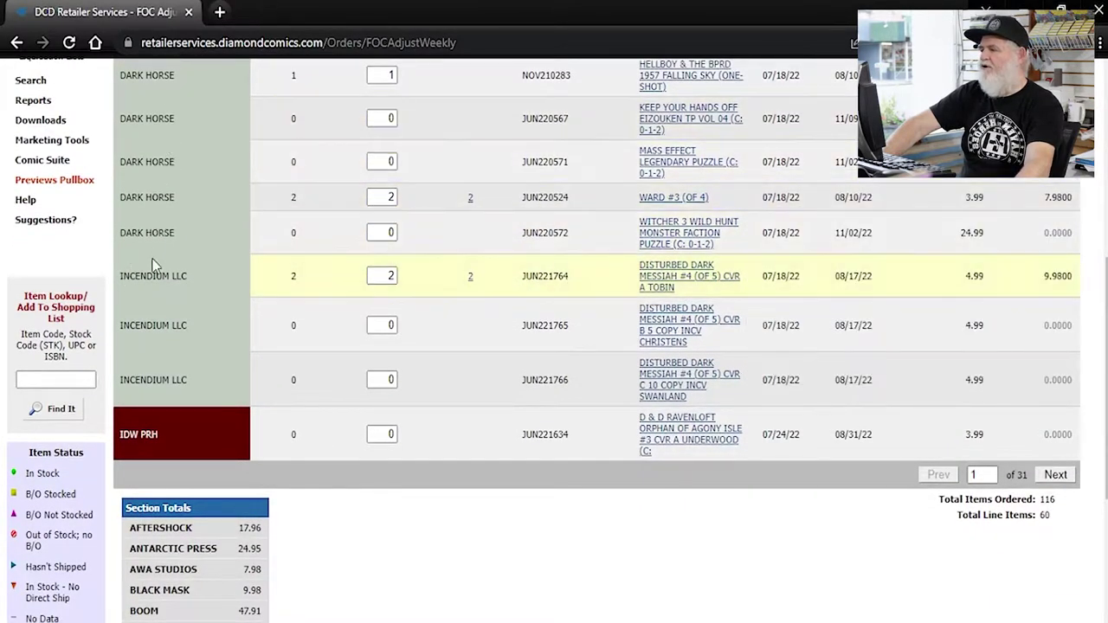
mouse_move(684, 284)
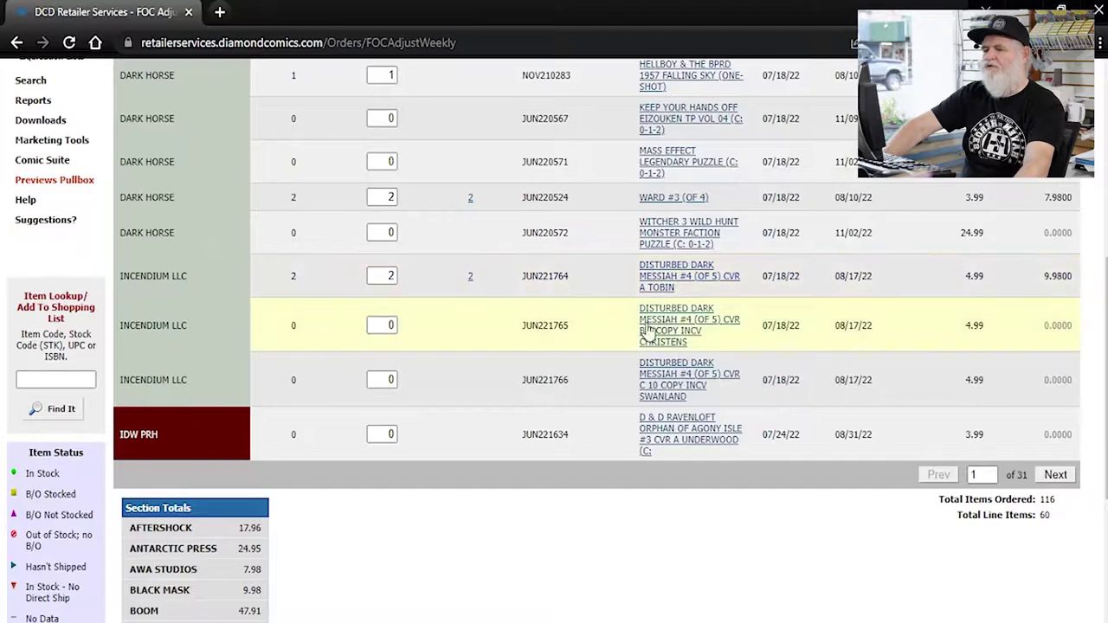
mouse_move(665, 337)
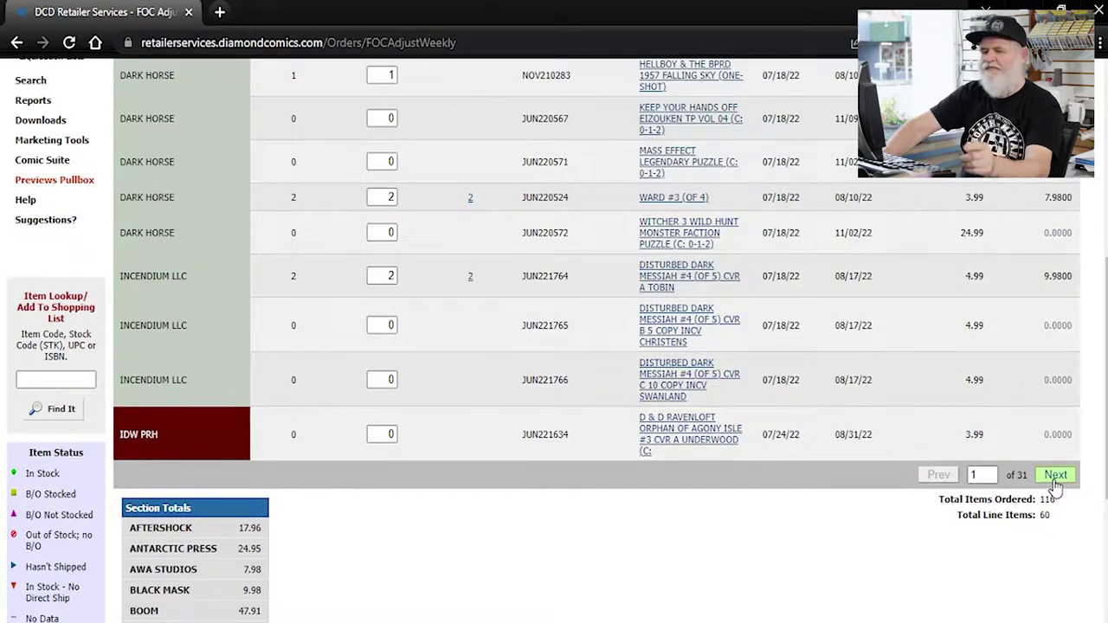
left_click(1056, 477)
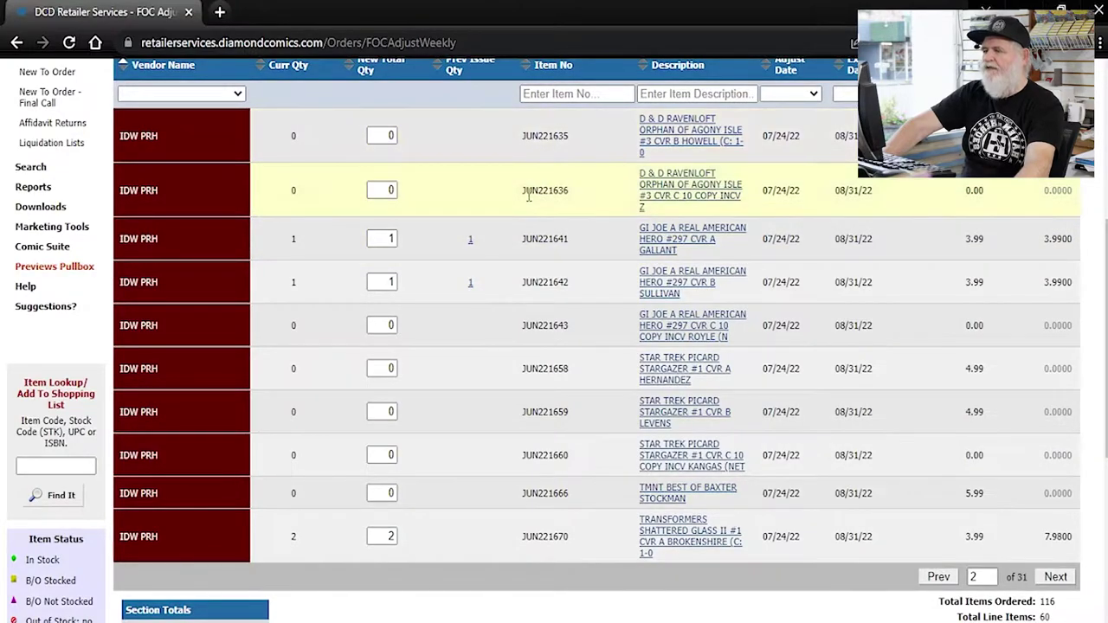
Review page 2's IDW PRH items, such as GI Joe #297, and go to page 3
scroll(534, 161, "down", 1)
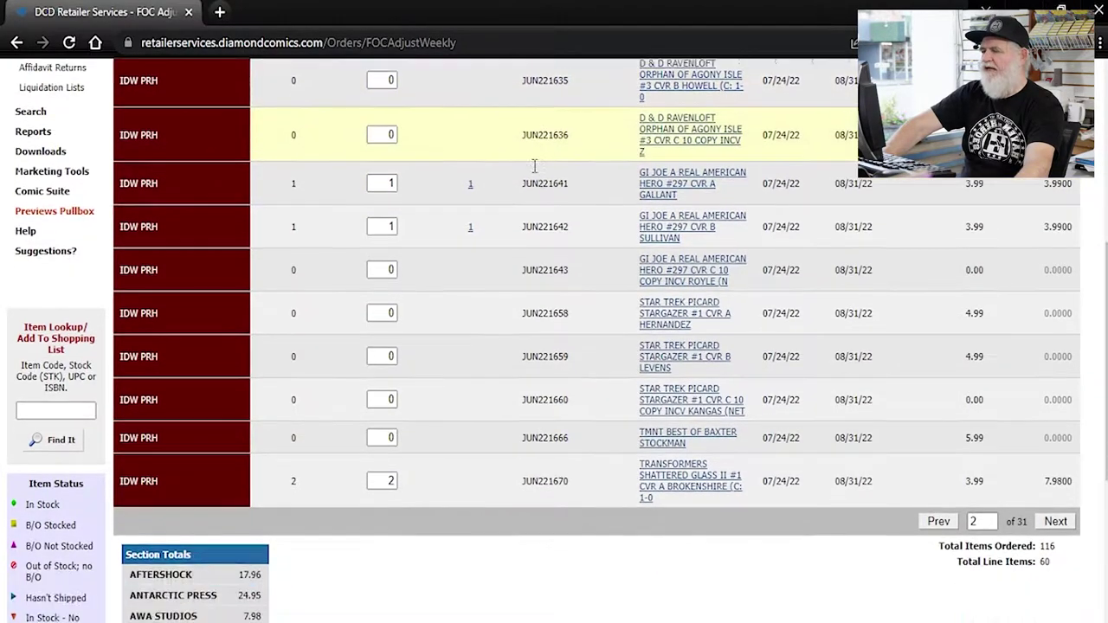
scroll(519, 216, "down", 1)
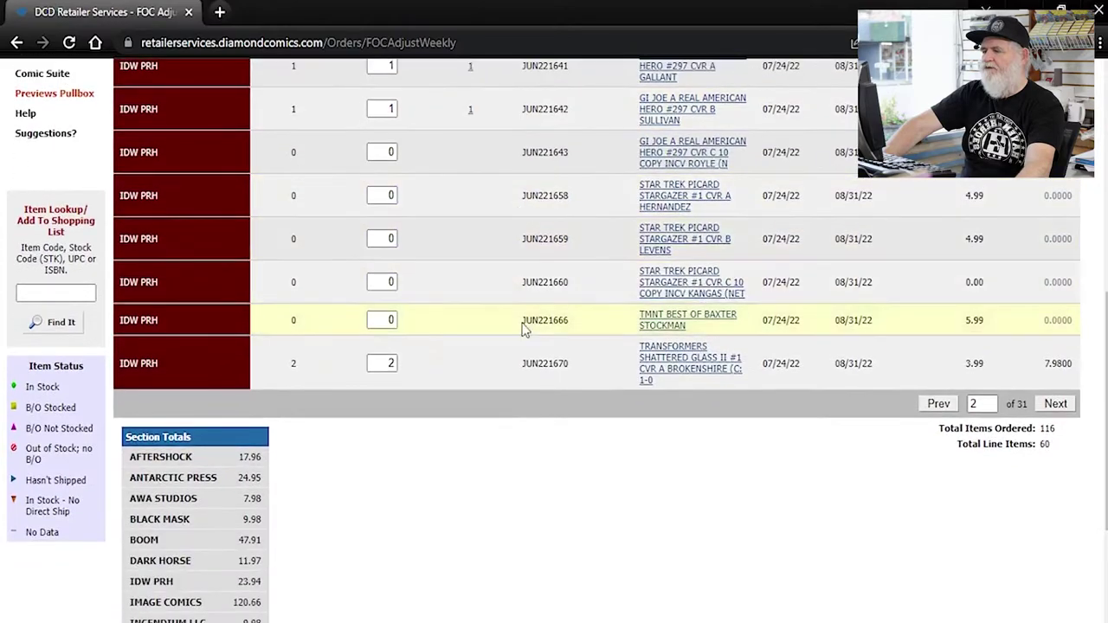
mouse_move(667, 368)
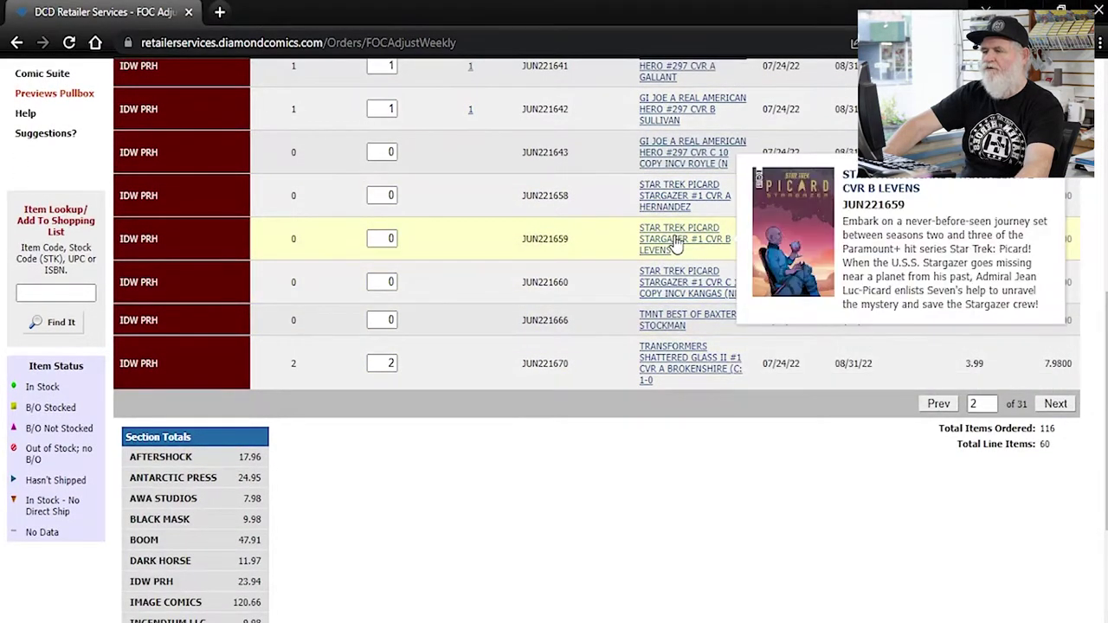
left_click(1055, 404)
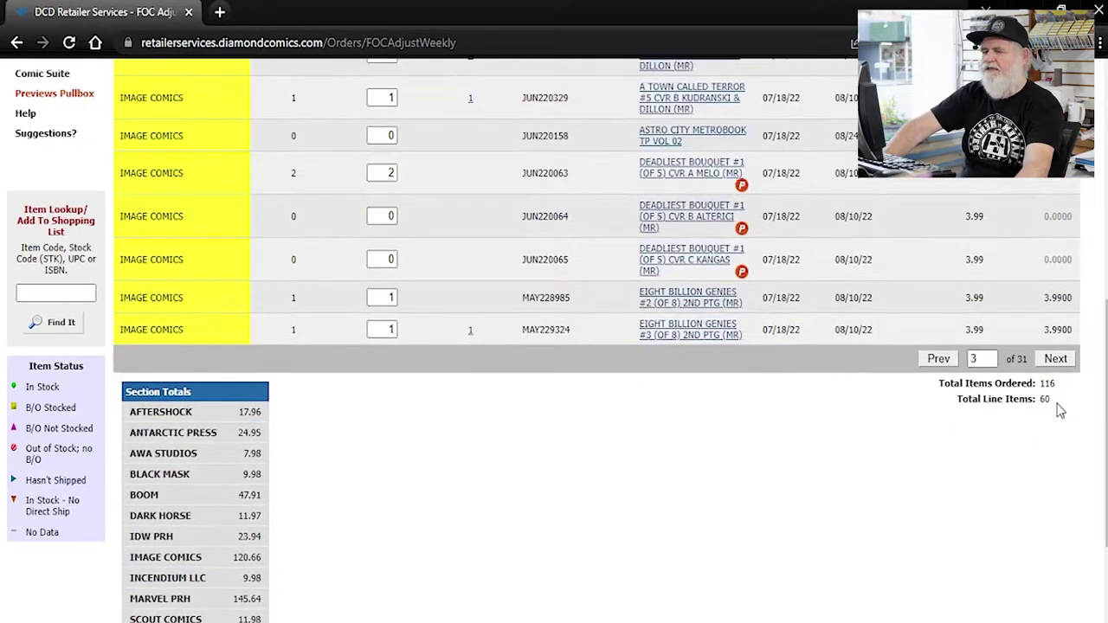
Review page 3 and advance to page 4, where Image Comics items like King Spawn #13 appear
scroll(414, 392, "up", 3)
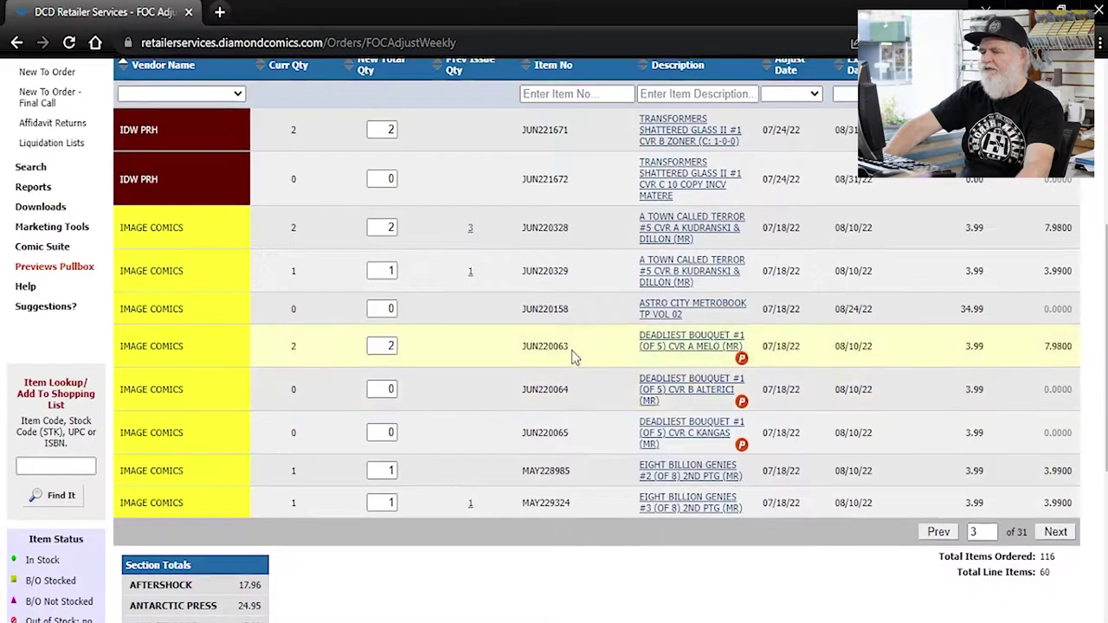
mouse_move(684, 442)
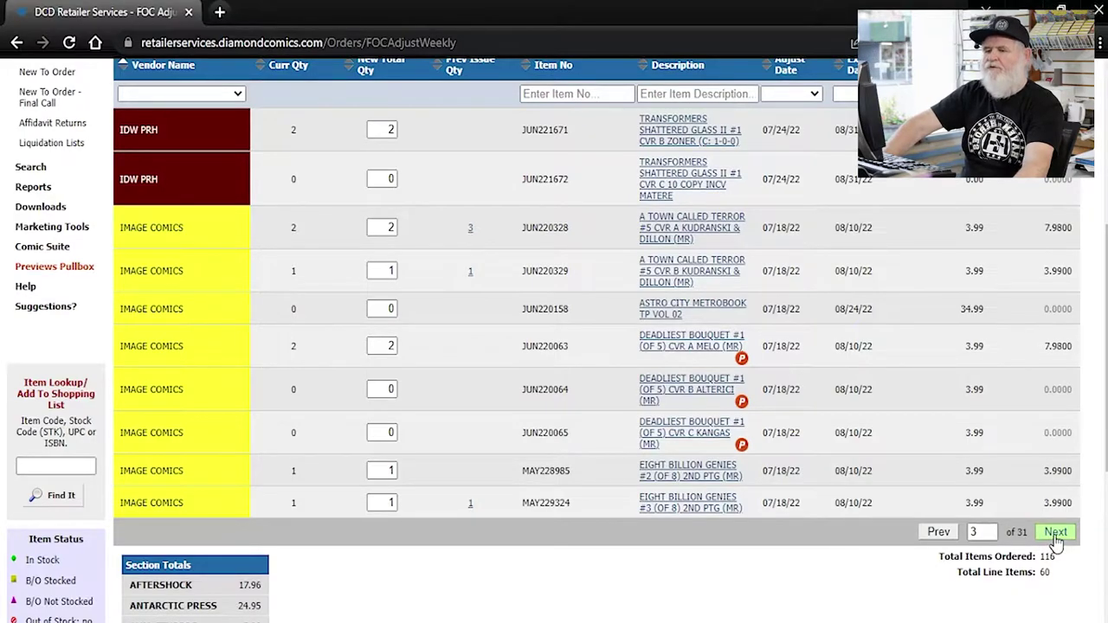
left_click(1055, 533)
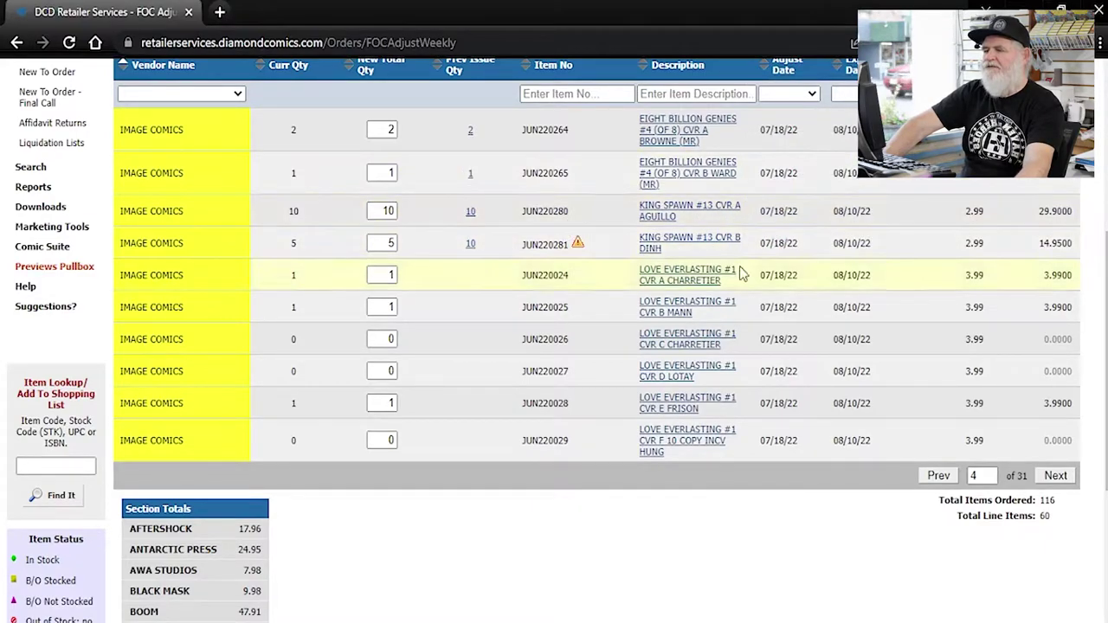
mouse_move(670, 247)
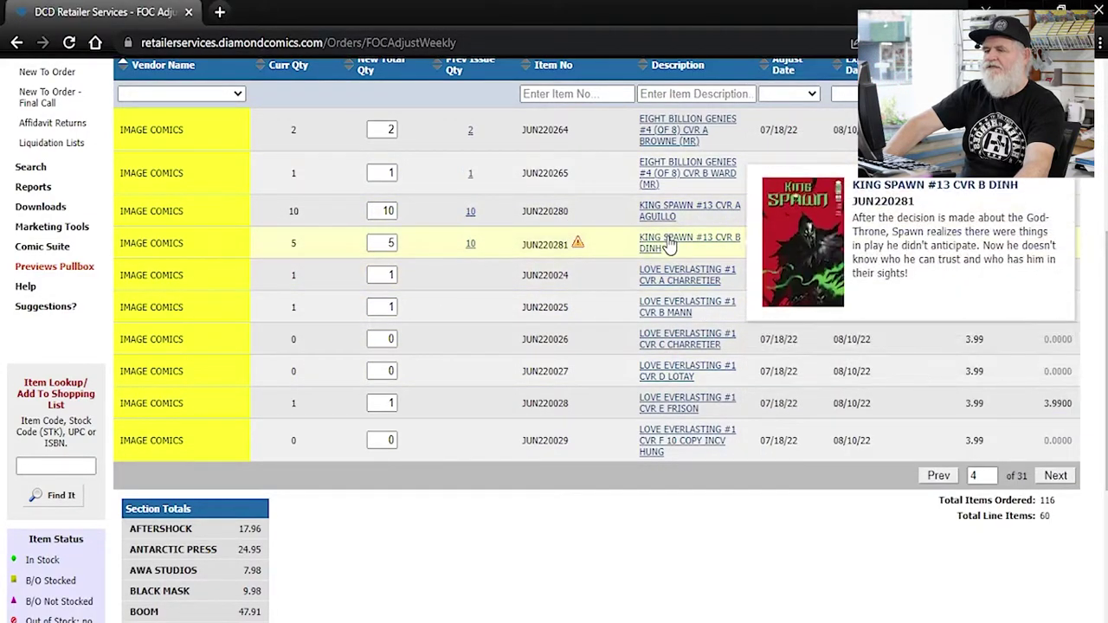
mouse_move(678, 220)
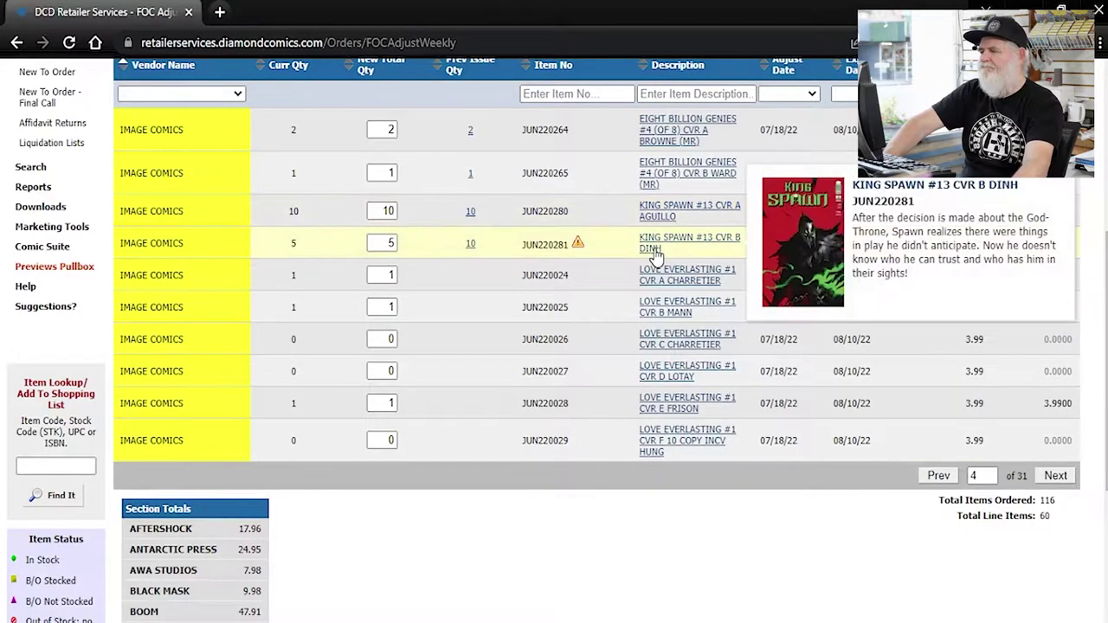
scroll(671, 138, "down", 1)
mouse_move(671, 137)
scroll(693, 251, "down", 1)
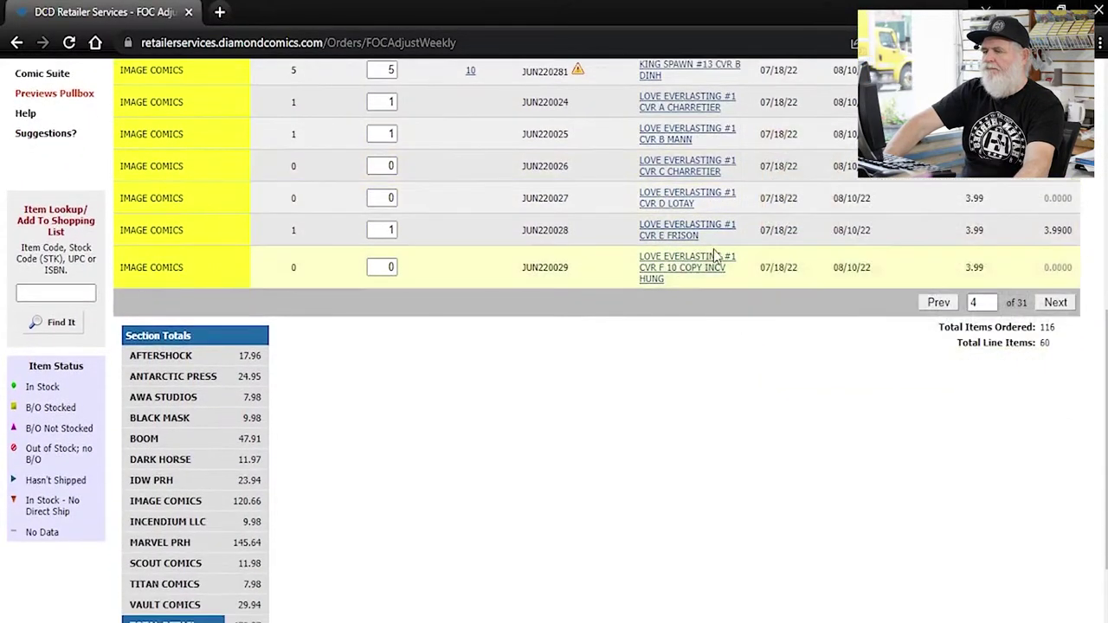
scroll(715, 255, "up", 1)
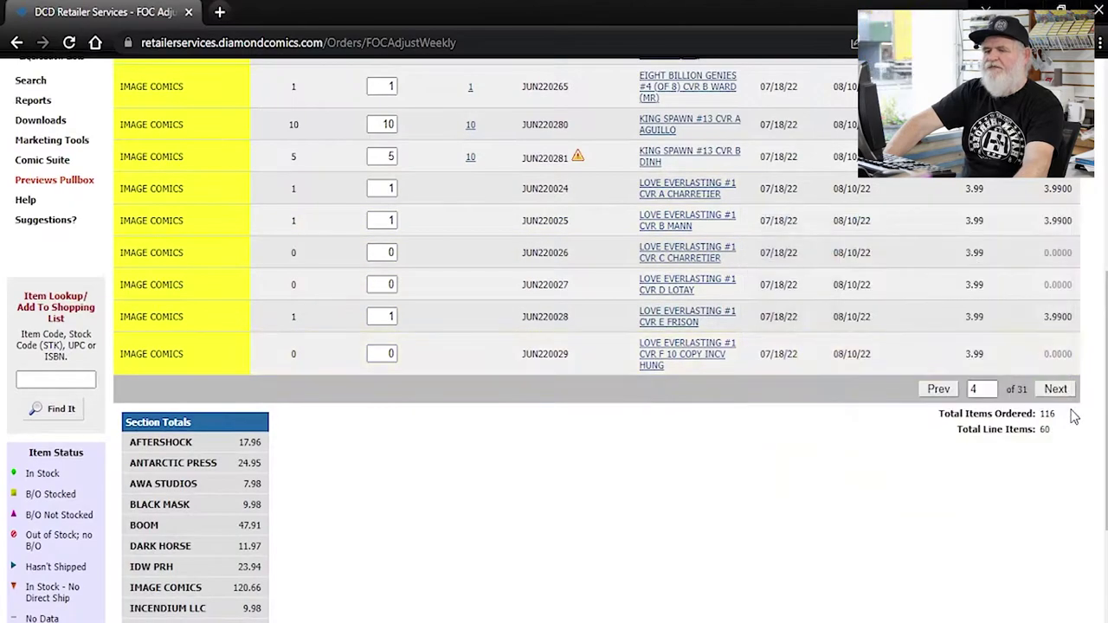
scroll(649, 409, "down", 2)
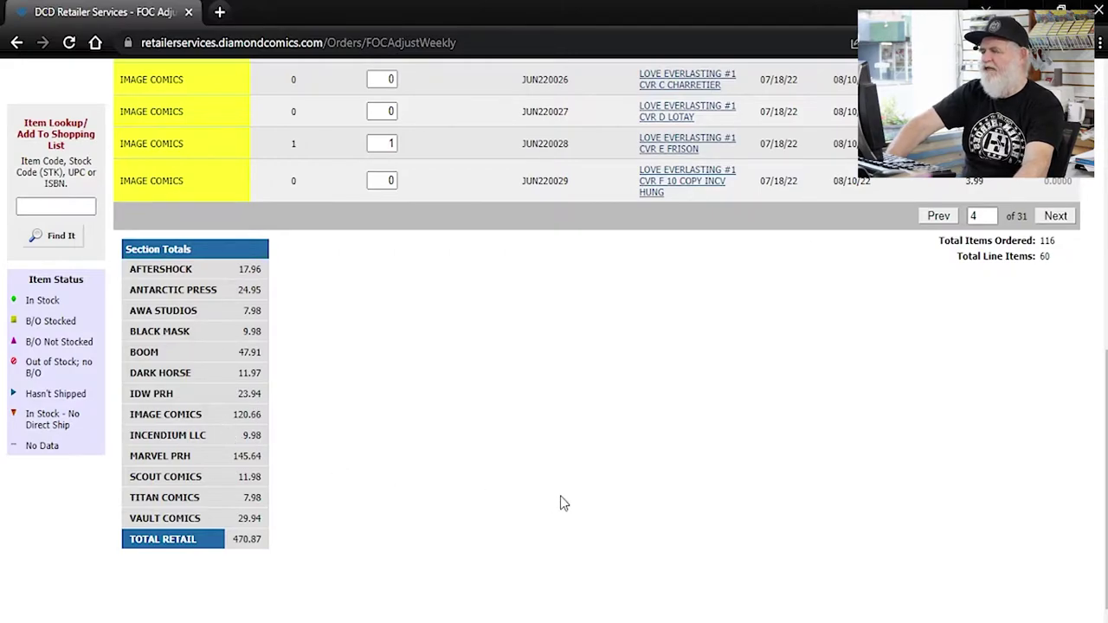
scroll(560, 503, "up", 1)
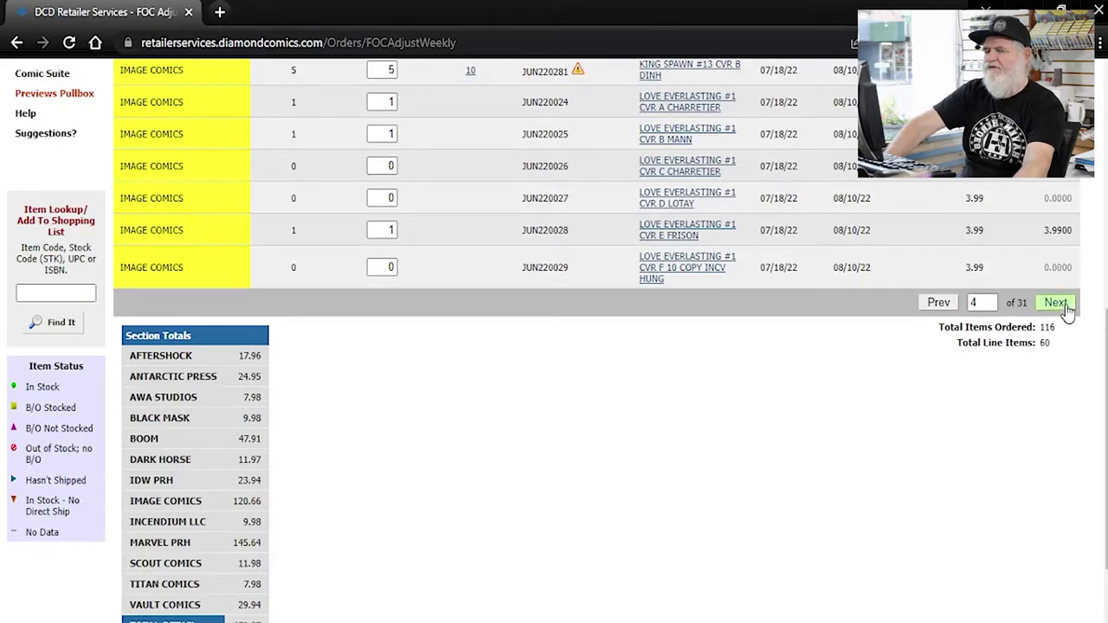
scroll(505, 519, "up", 1)
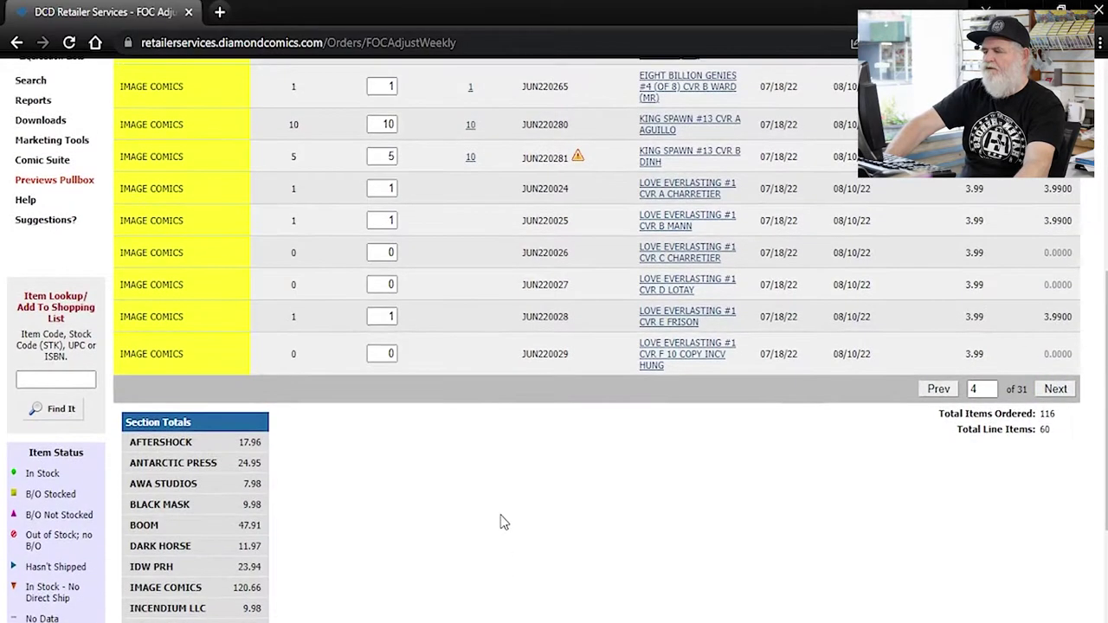
scroll(500, 525, "down", 1)
scroll(497, 524, "up", 1)
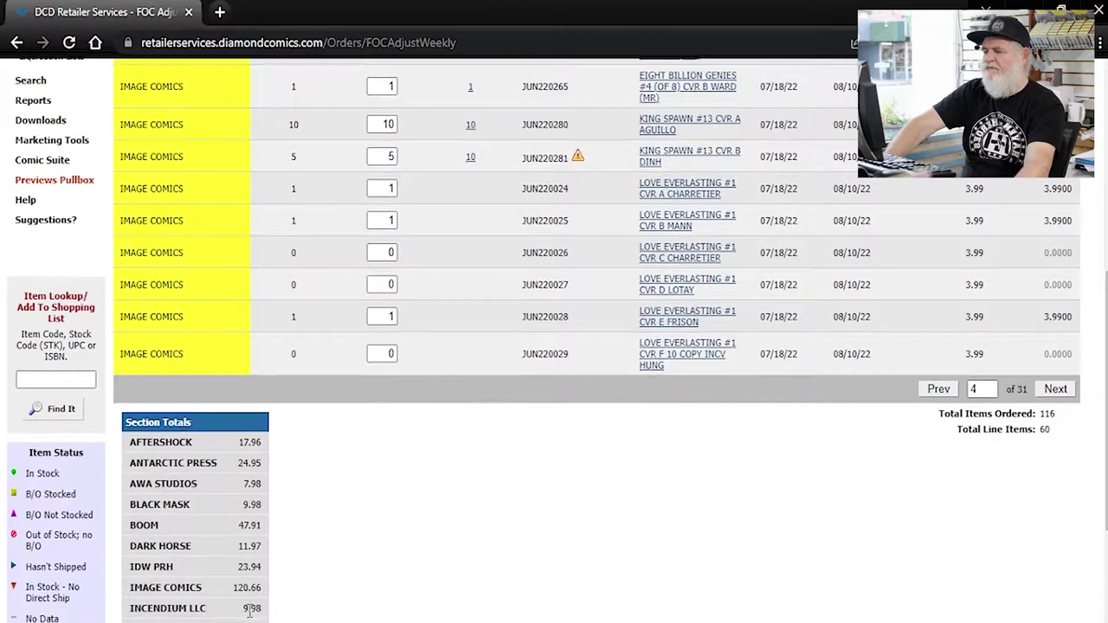
scroll(337, 576, "down", 1)
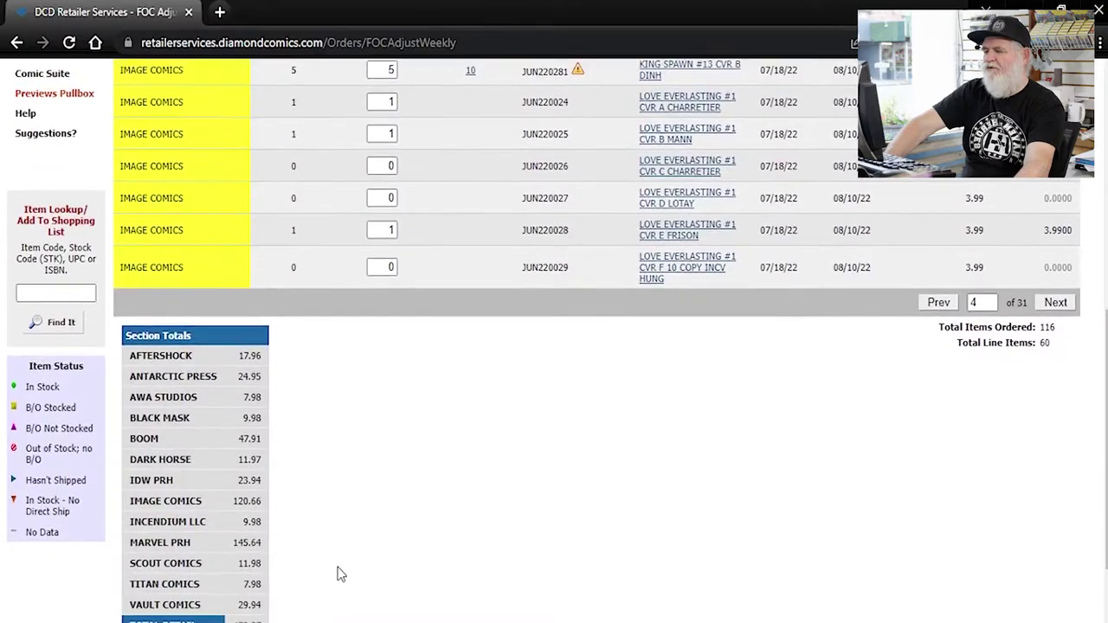
Go to page 5 and look over its Image Comics rows like Slumber #6 and Starhenge
left_click(1056, 303)
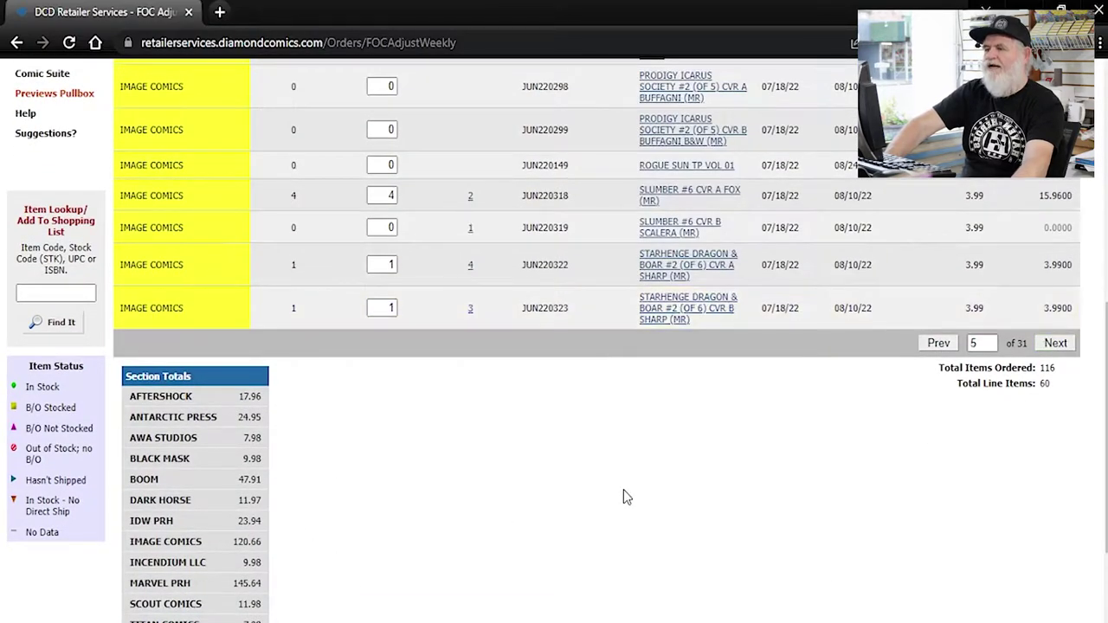
scroll(626, 497, "up", 1)
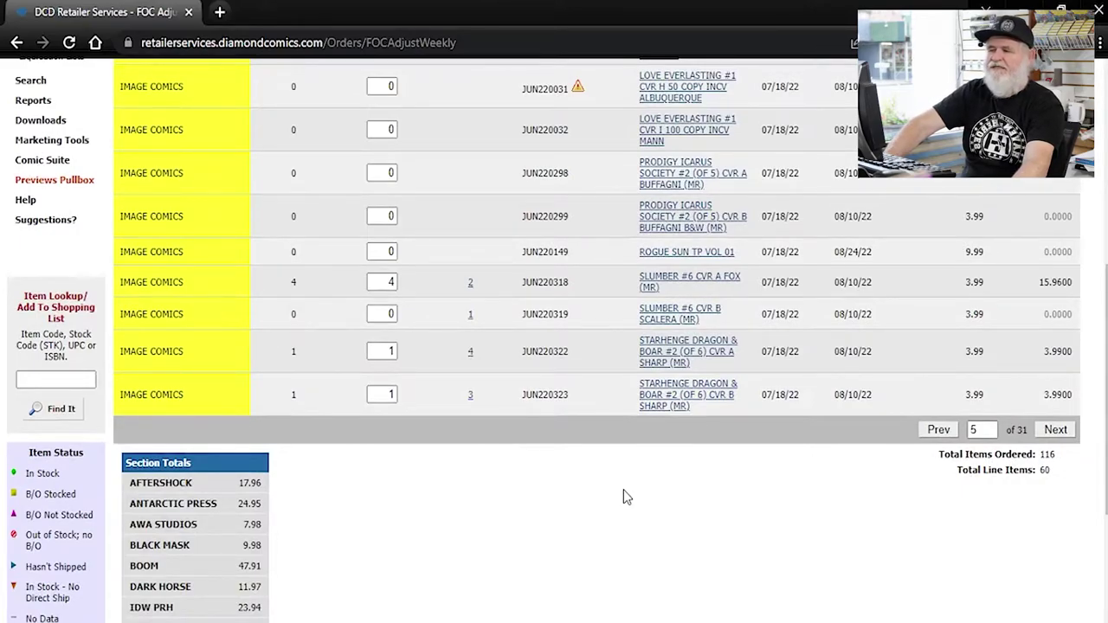
scroll(625, 495, "up", 2)
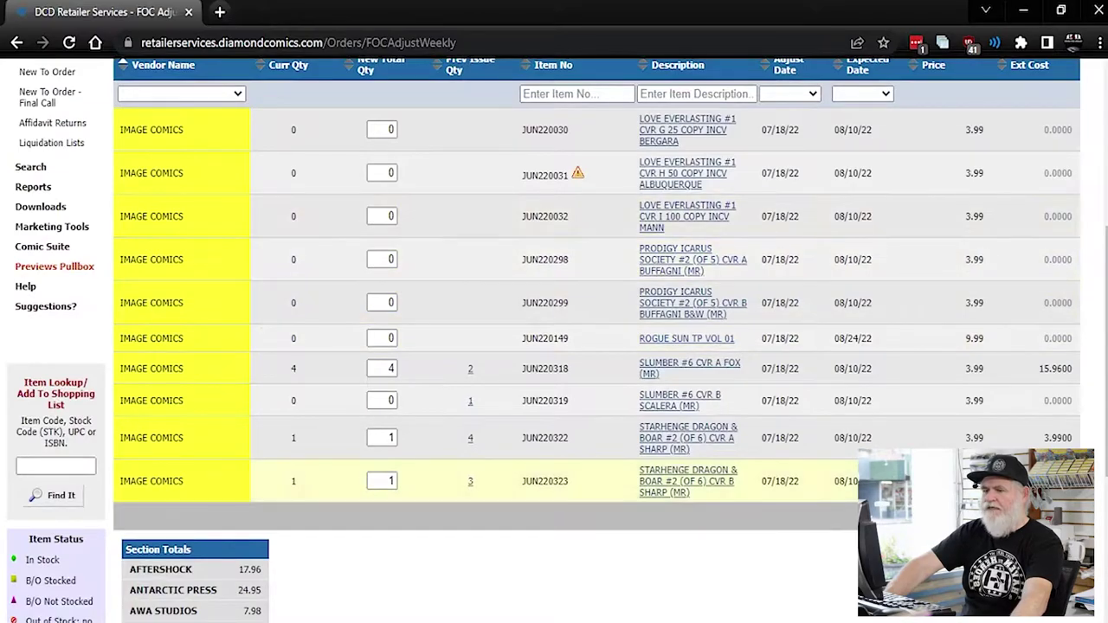
scroll(597, 307, "down", 5)
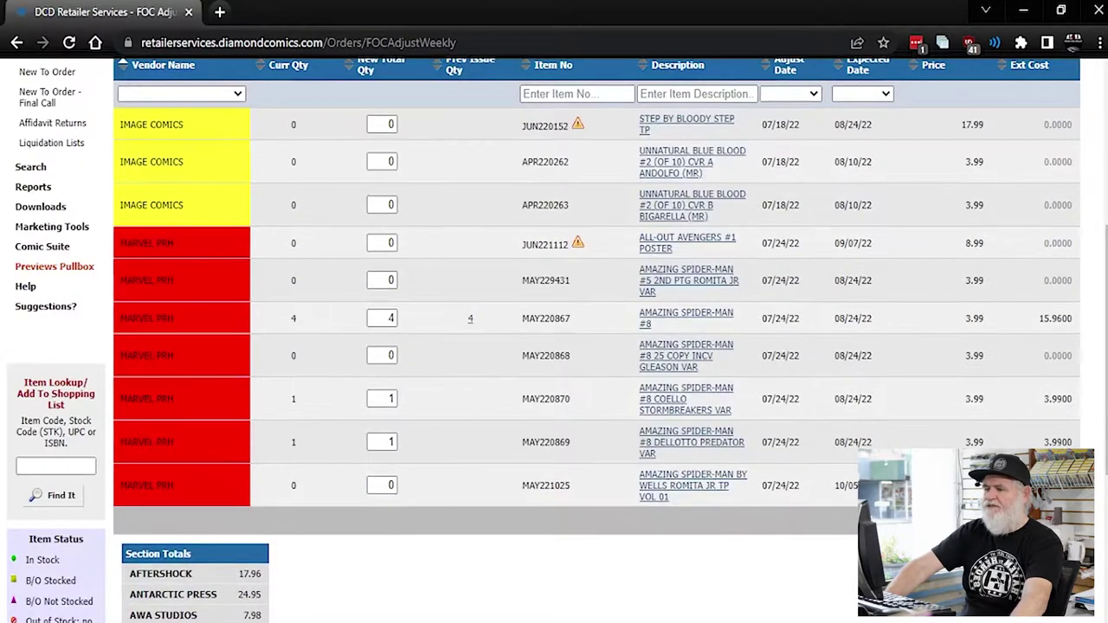
scroll(567, 546, "up", 1)
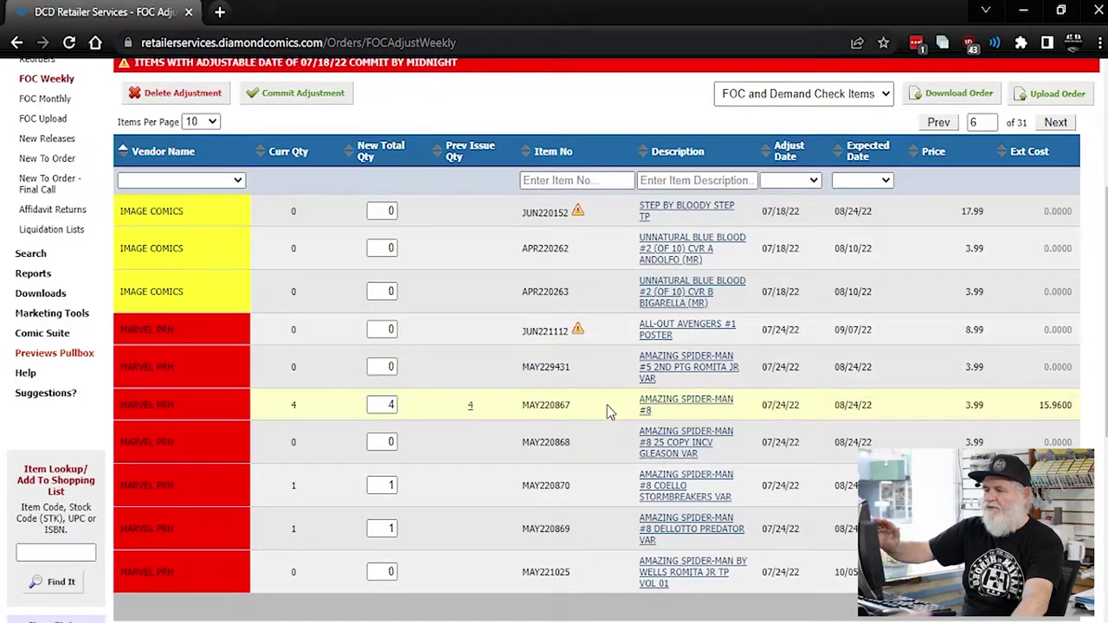
scroll(571, 407, "down", 1)
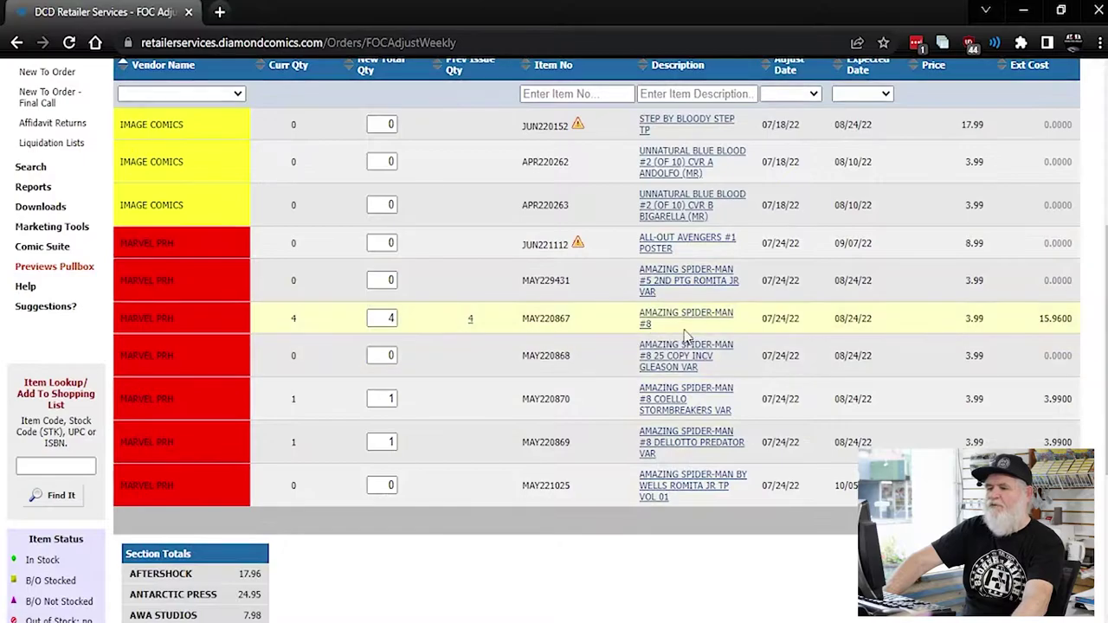
mouse_move(482, 295)
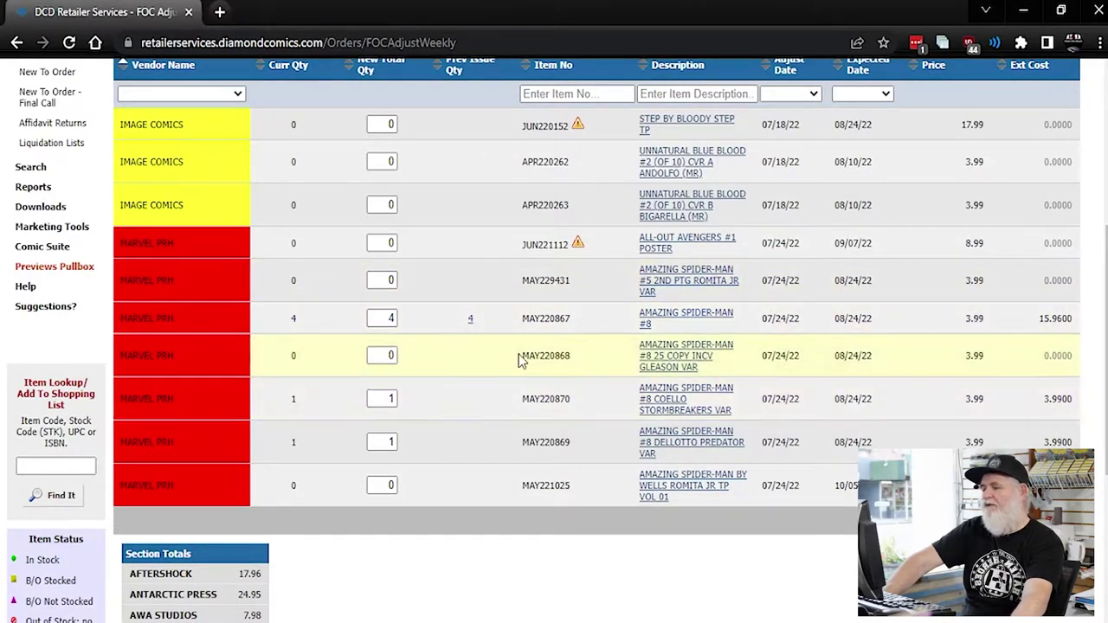
scroll(485, 363, "down", 1)
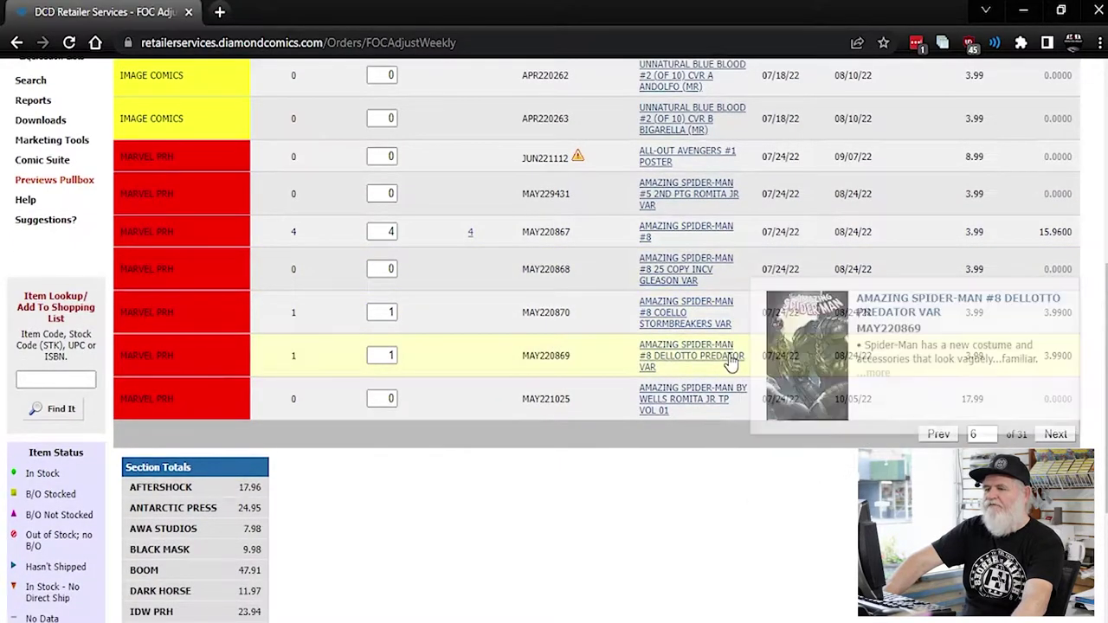
mouse_move(715, 312)
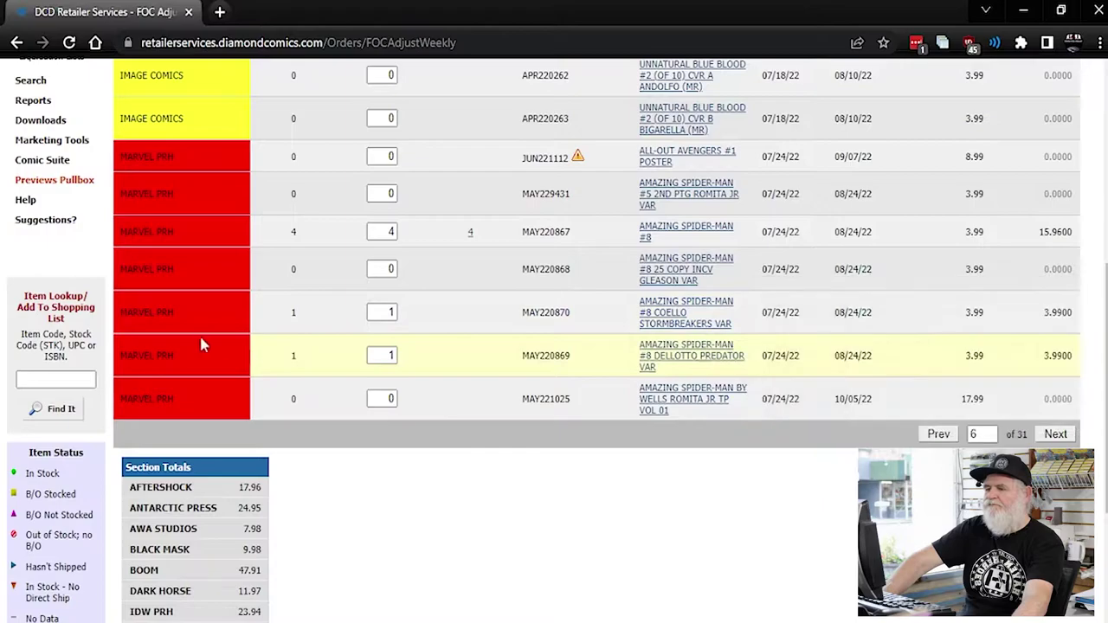
Advance to the next page of the FOC list and scroll through its rows
left_click(1057, 435)
scroll(433, 526, "up", 3)
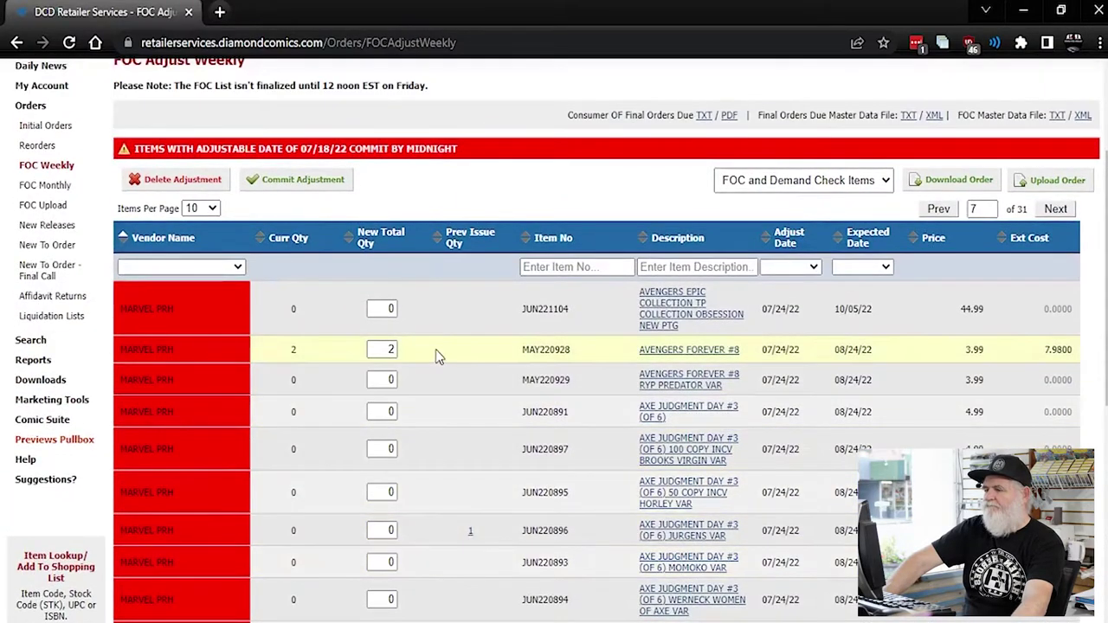
scroll(487, 375, "down", 1)
scroll(129, 219, "down", 1)
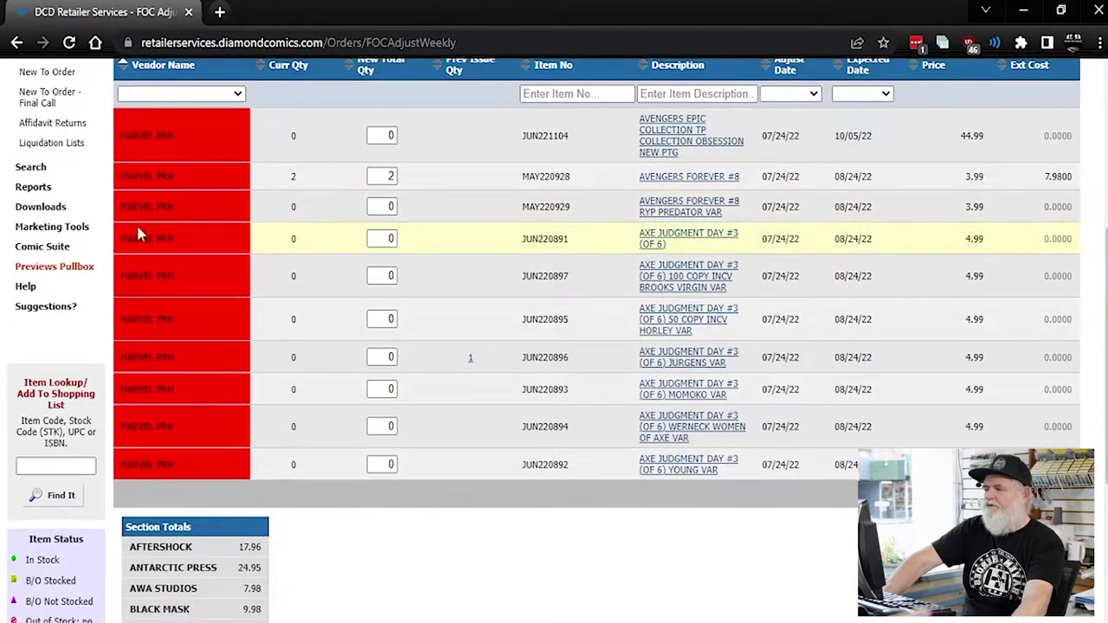
View the AXE Judgment Day #3 Jurgens variant's item details, then close them
mouse_move(699, 186)
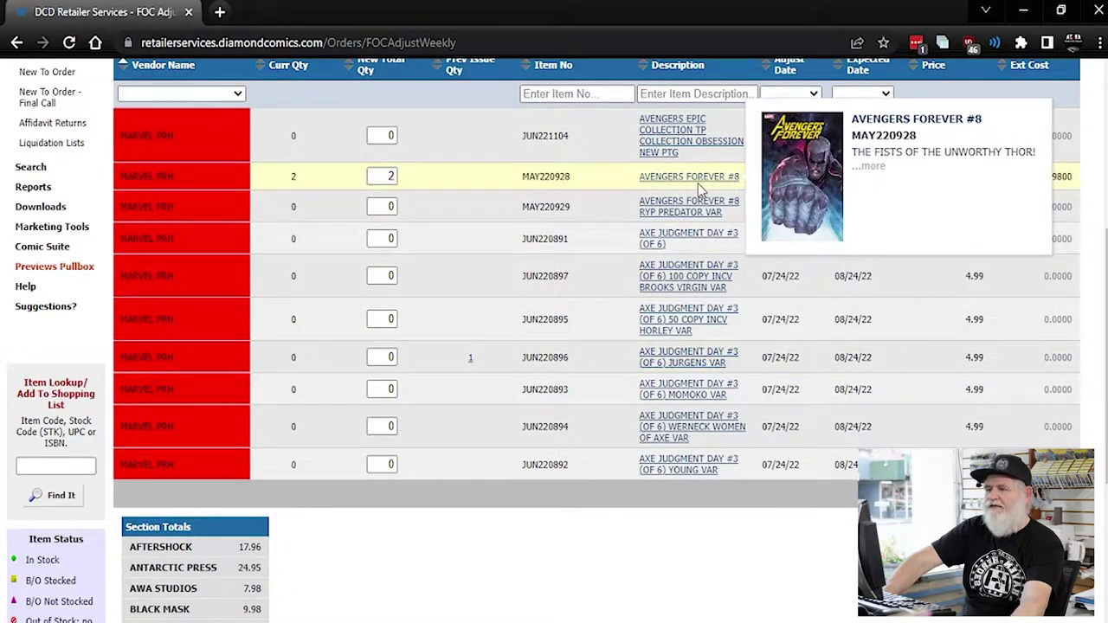
mouse_move(692, 240)
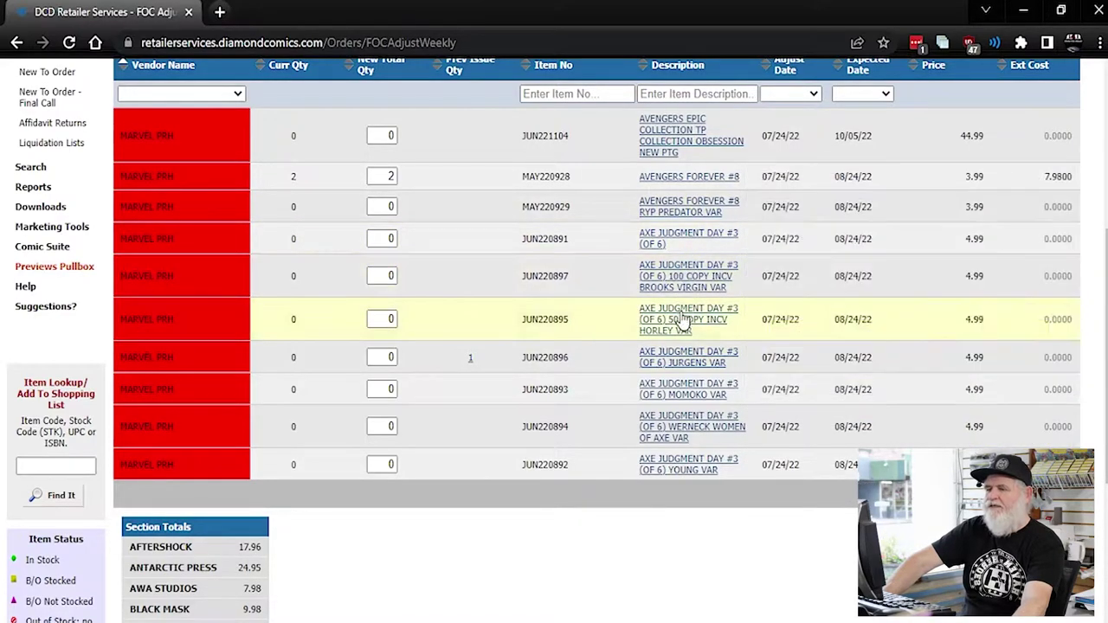
mouse_move(684, 325)
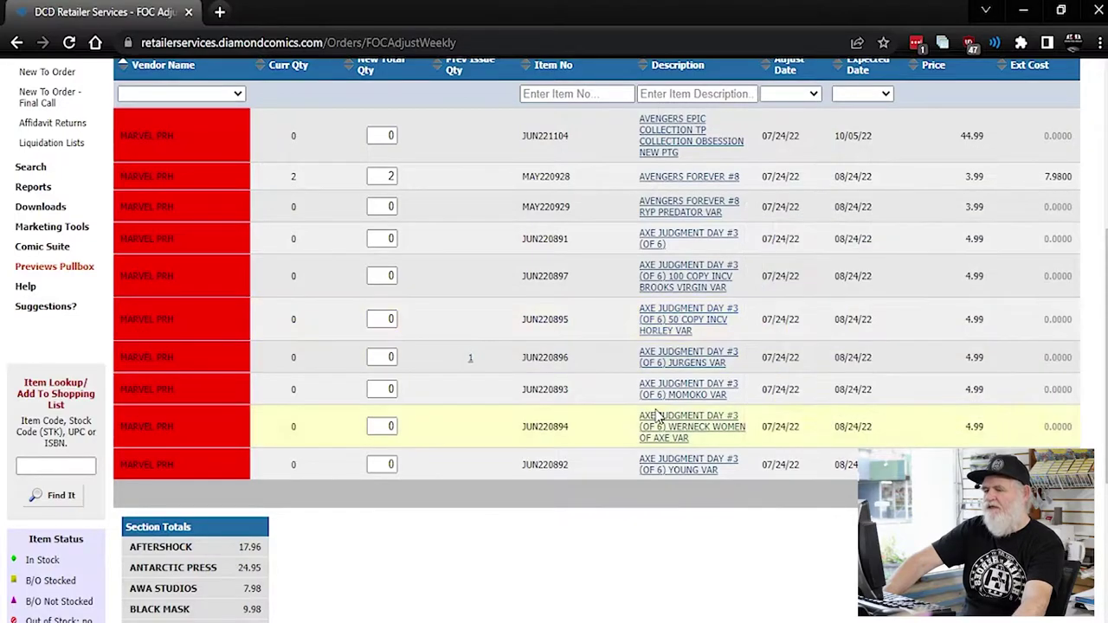
left_click(679, 364)
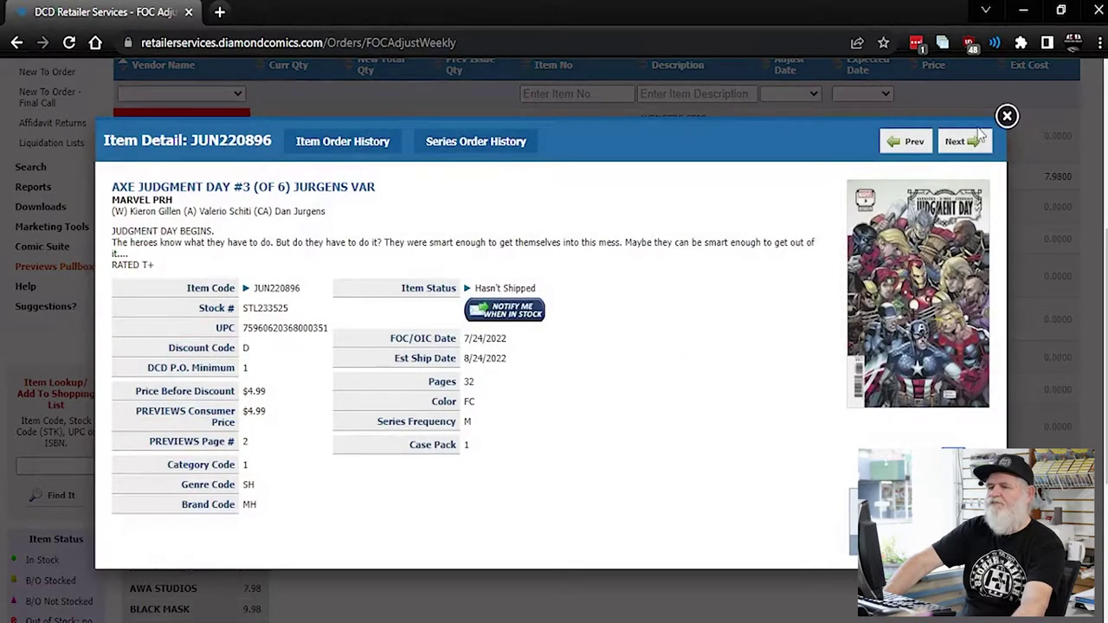
left_click(1006, 117)
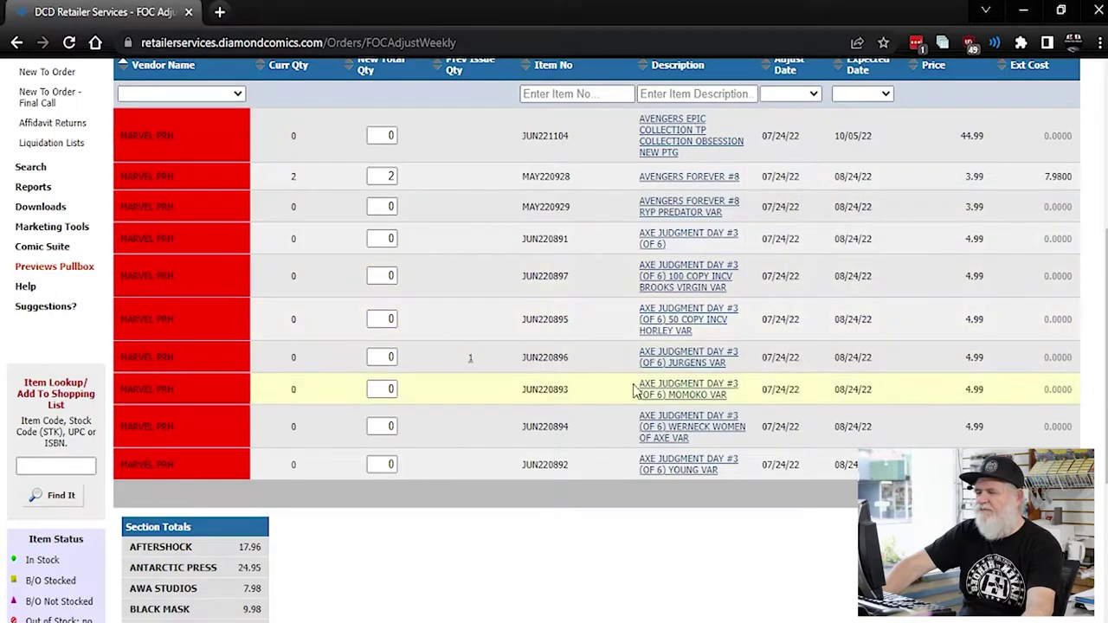
Scroll down to the Defenders Beyond #2 and Fortnite X Marvel Zero War rows, previewing covers
scroll(606, 242, "down", 5)
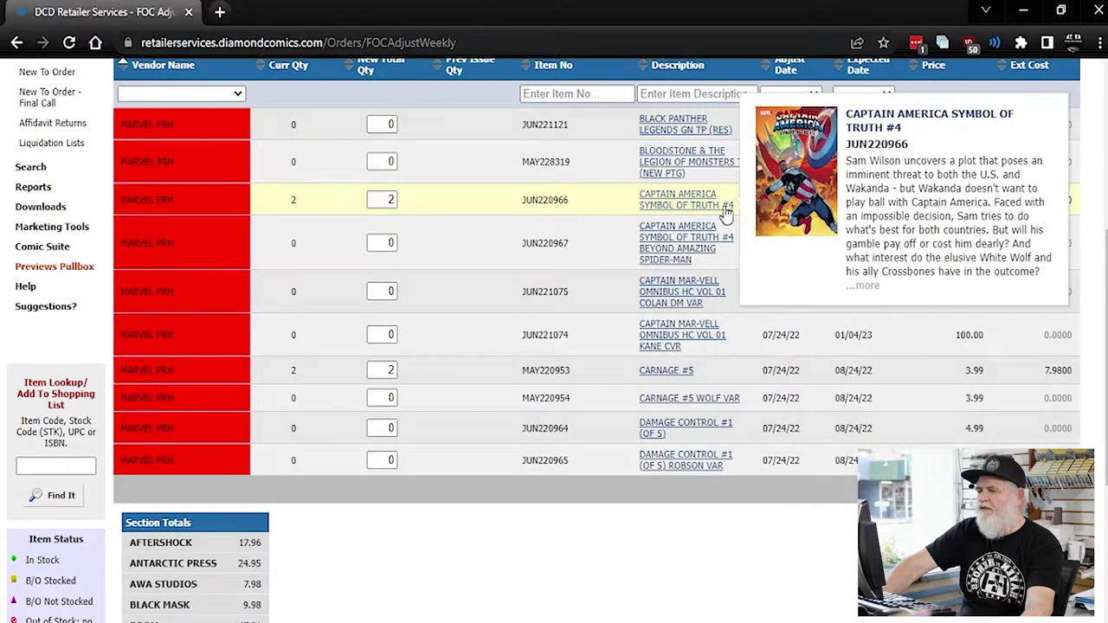
mouse_move(732, 318)
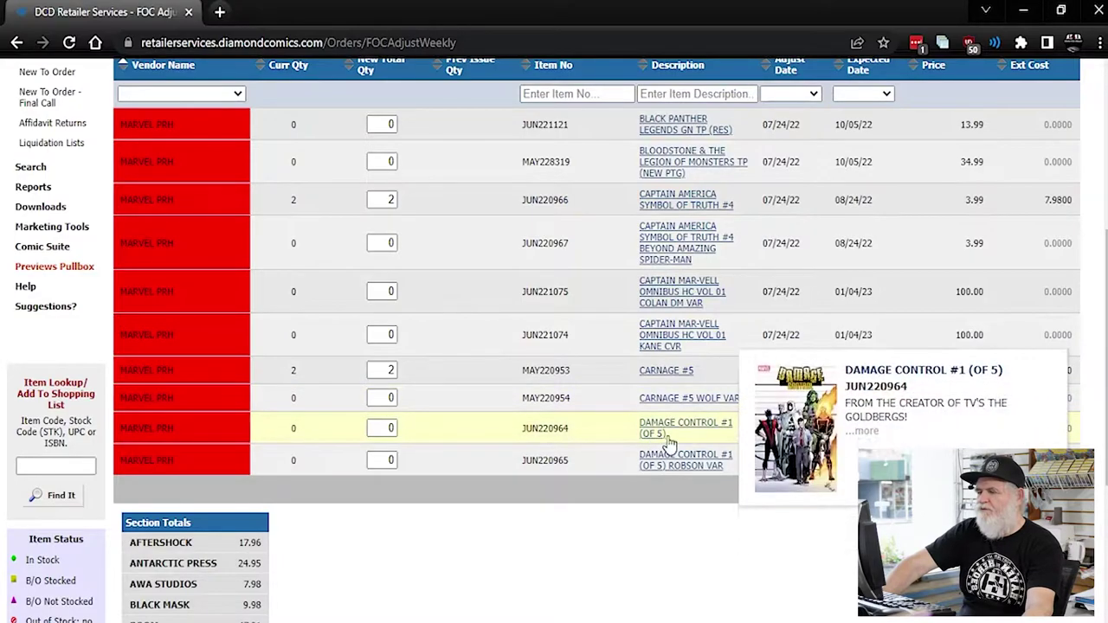
scroll(569, 279, "down", 3)
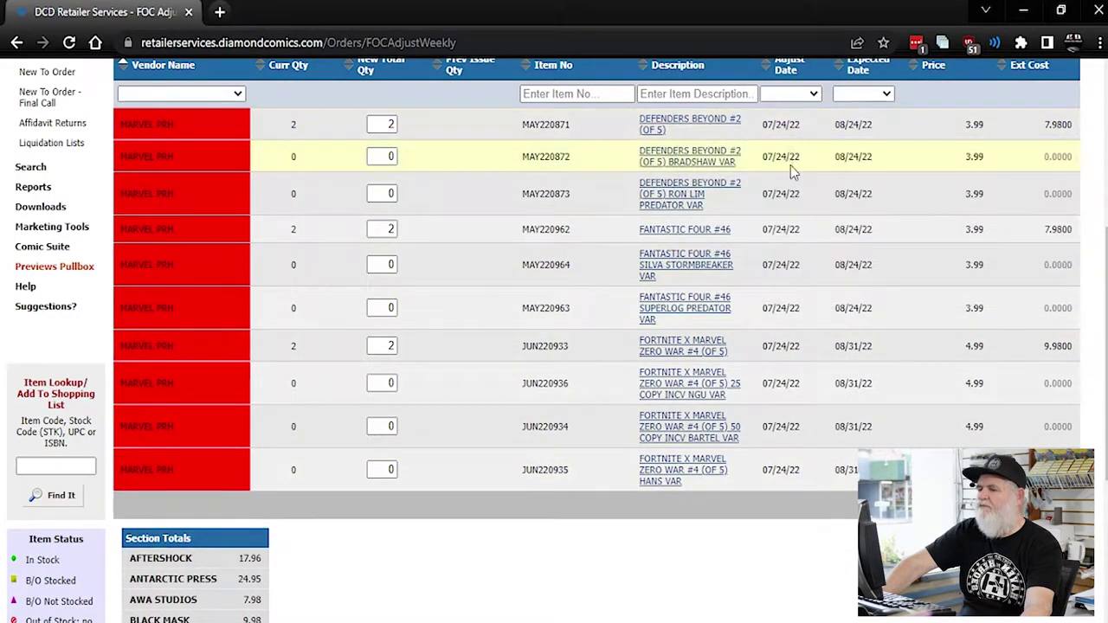
mouse_move(666, 389)
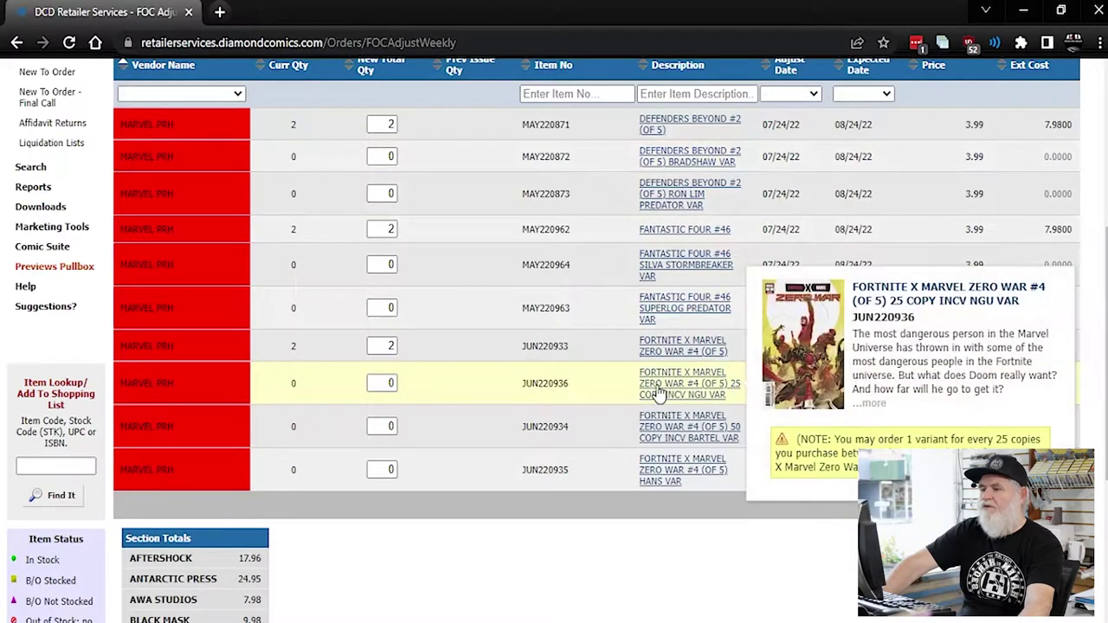
left_click(672, 385)
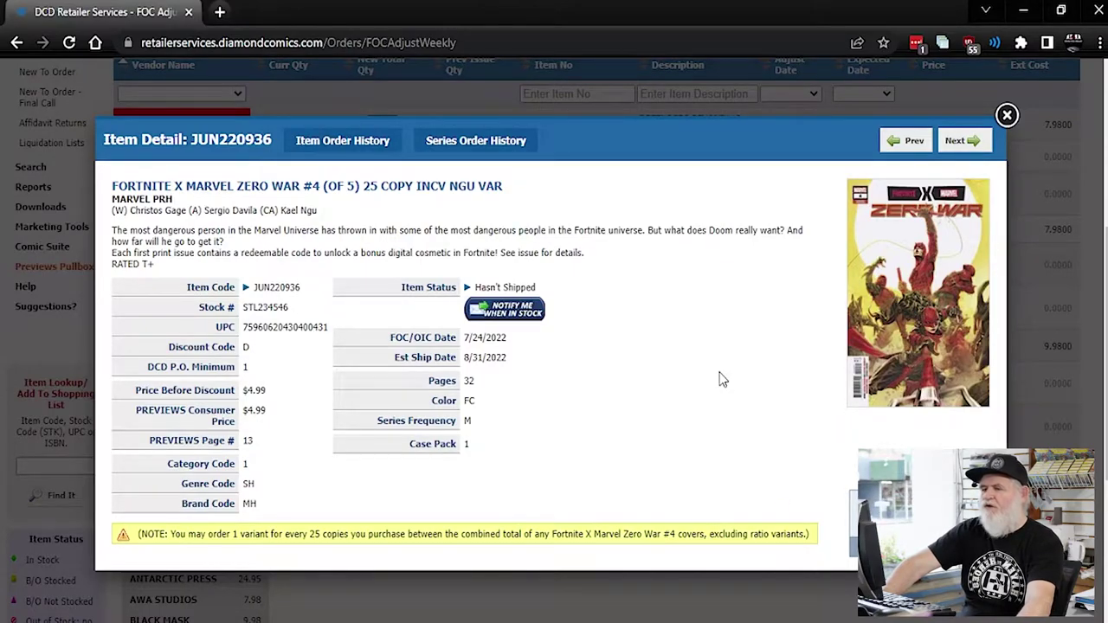
left_click(1007, 115)
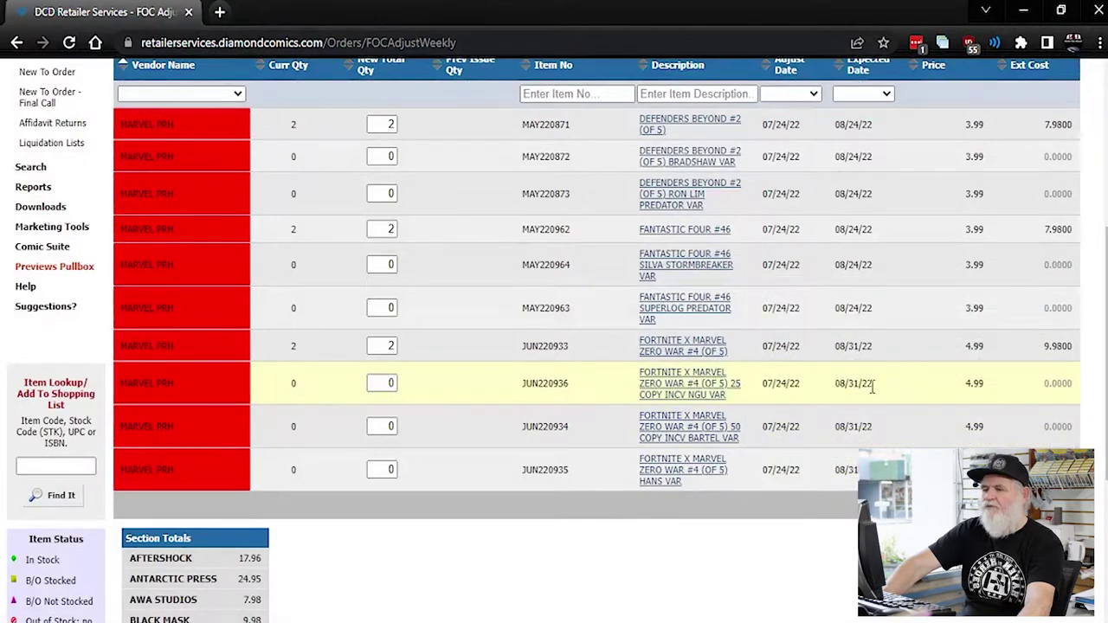
mouse_move(705, 435)
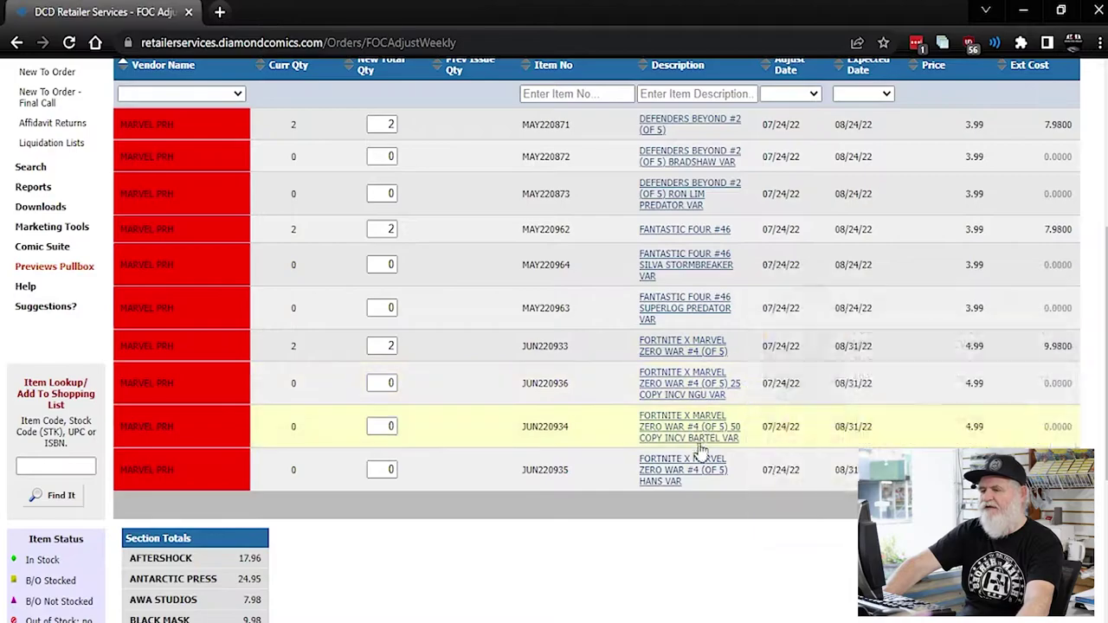
mouse_move(690, 387)
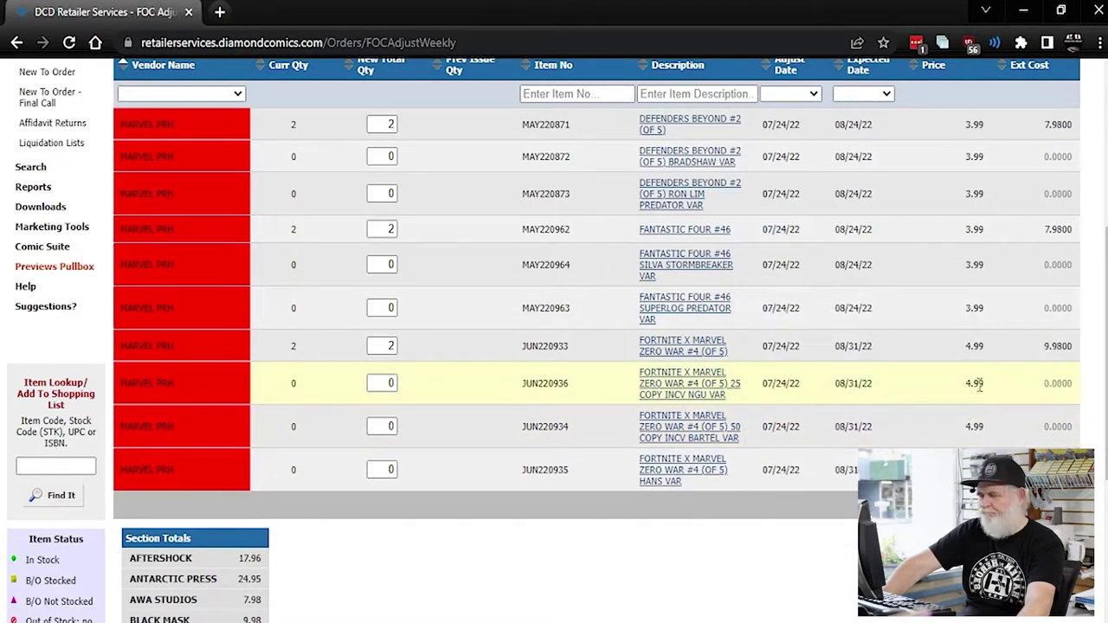
mouse_move(658, 433)
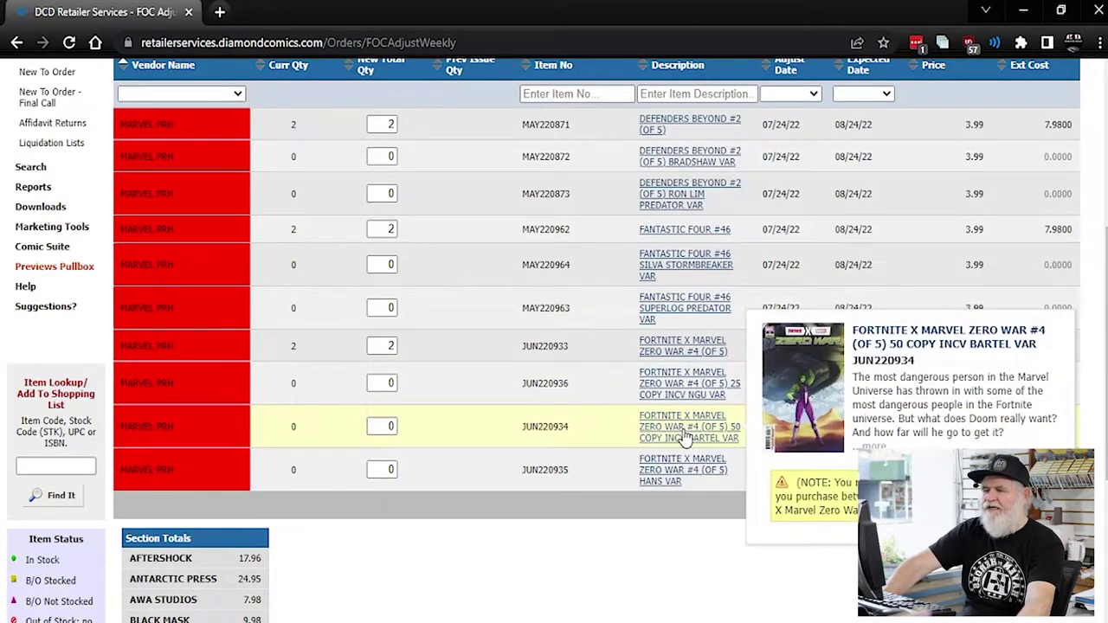
scroll(490, 275, "down", 1)
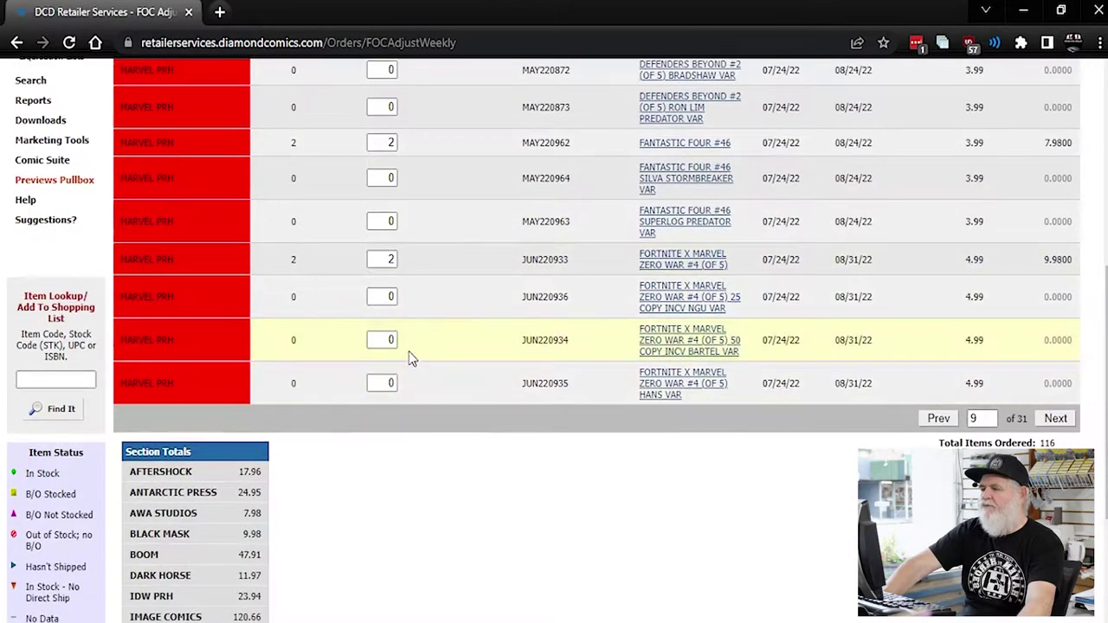
Go to page 11 and view, then close, the Marvels Voices poster (JUN221113) details
left_click(1055, 418)
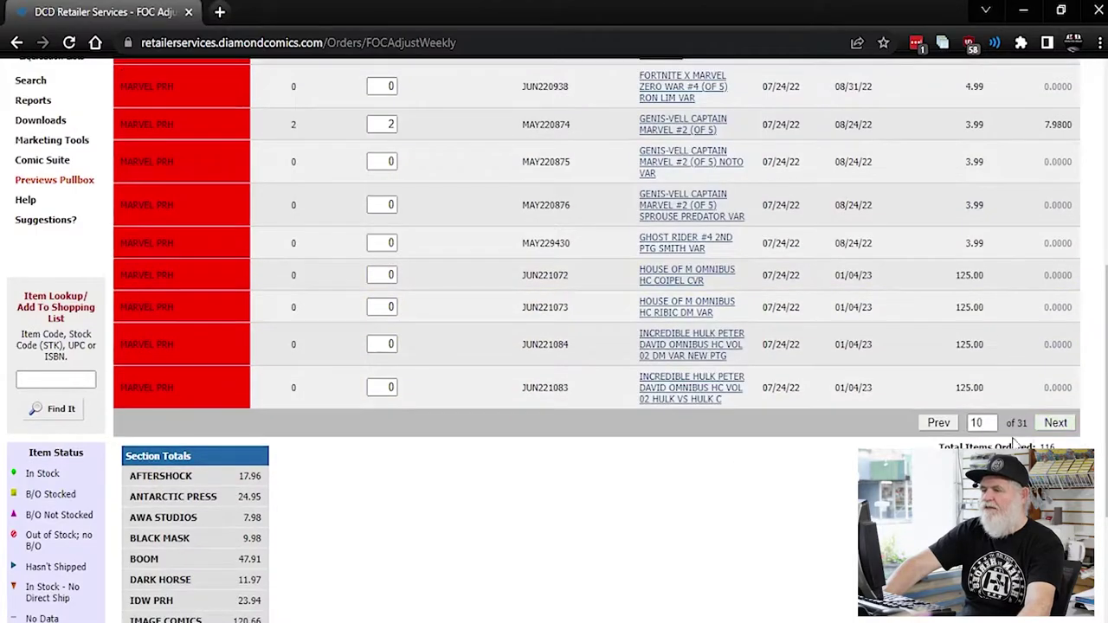
scroll(1056, 484, "up", 5)
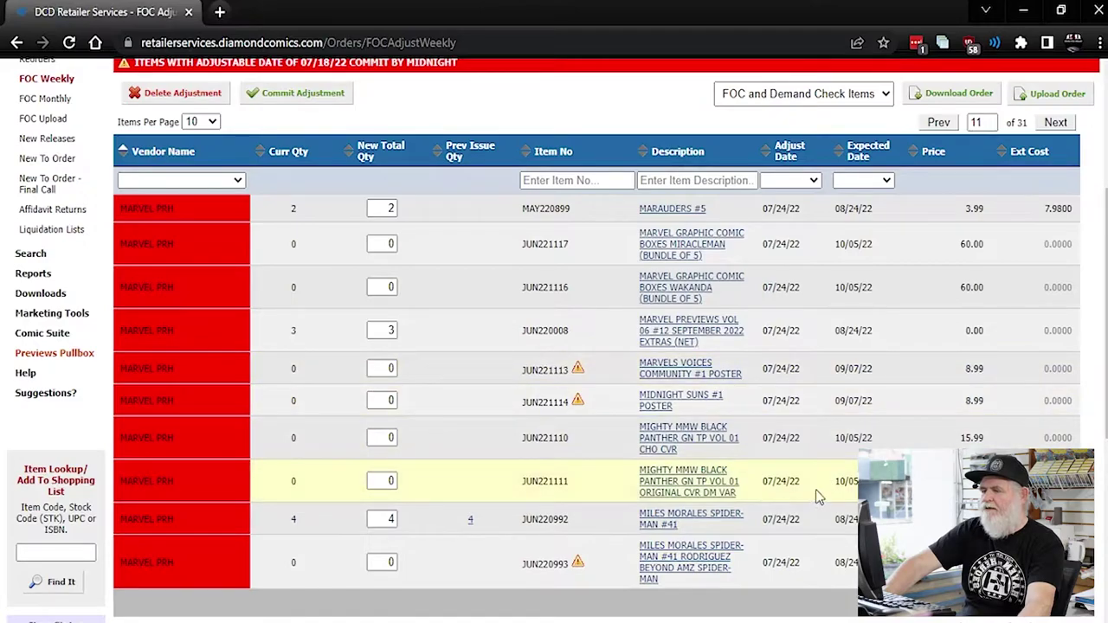
scroll(817, 485, "down", 2)
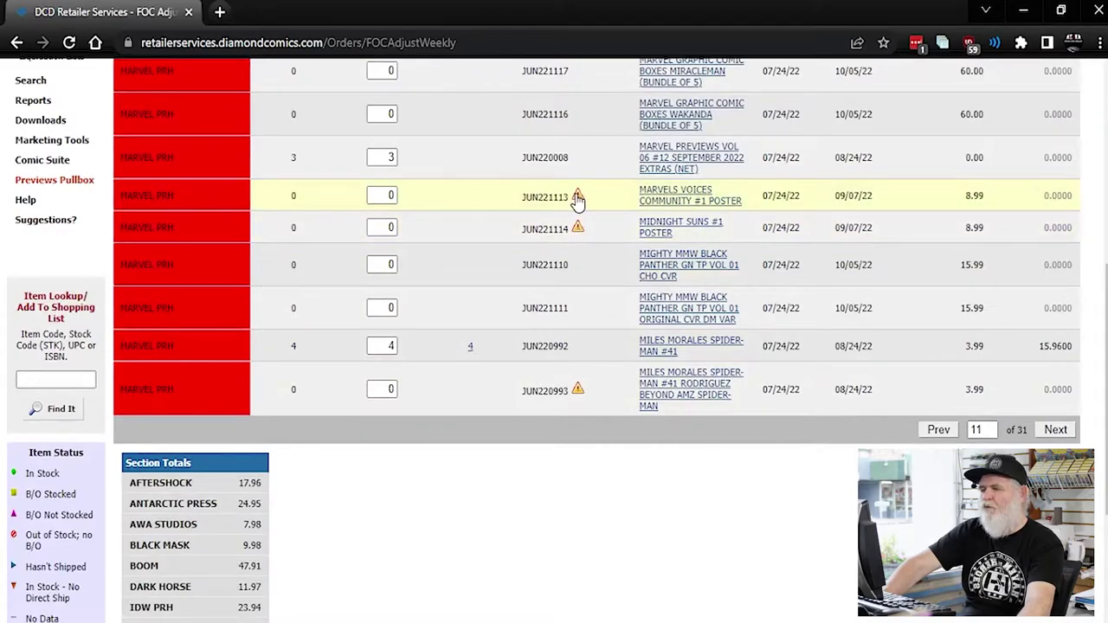
left_click(579, 198)
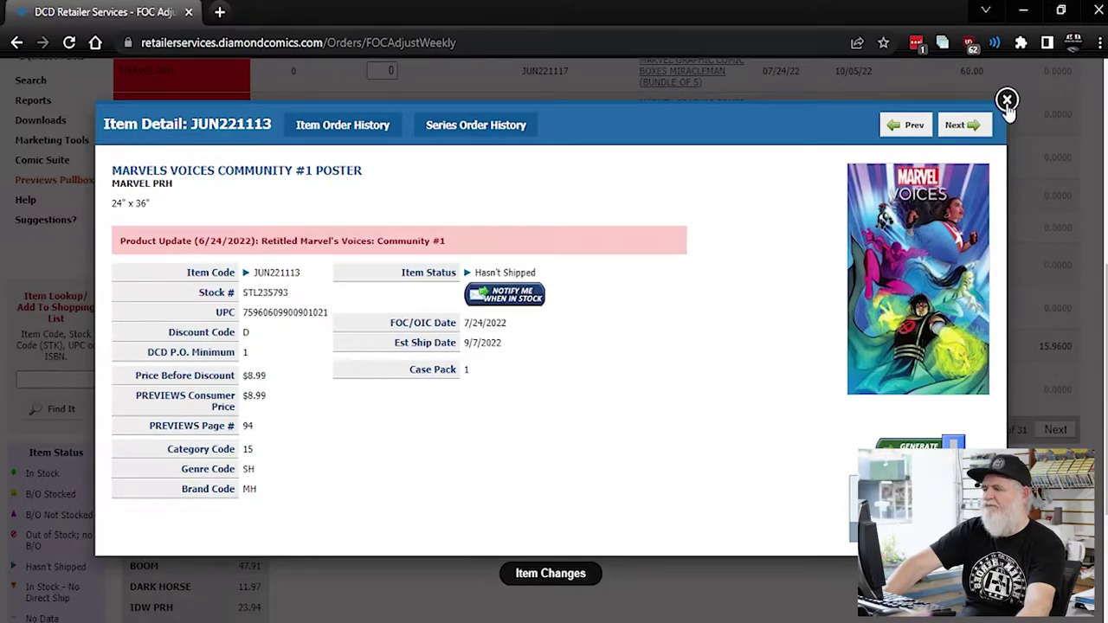
left_click(1006, 101)
Scroll page 11, then page to 12, back to 11, and forward to 12 again
scroll(405, 387, "up", 1)
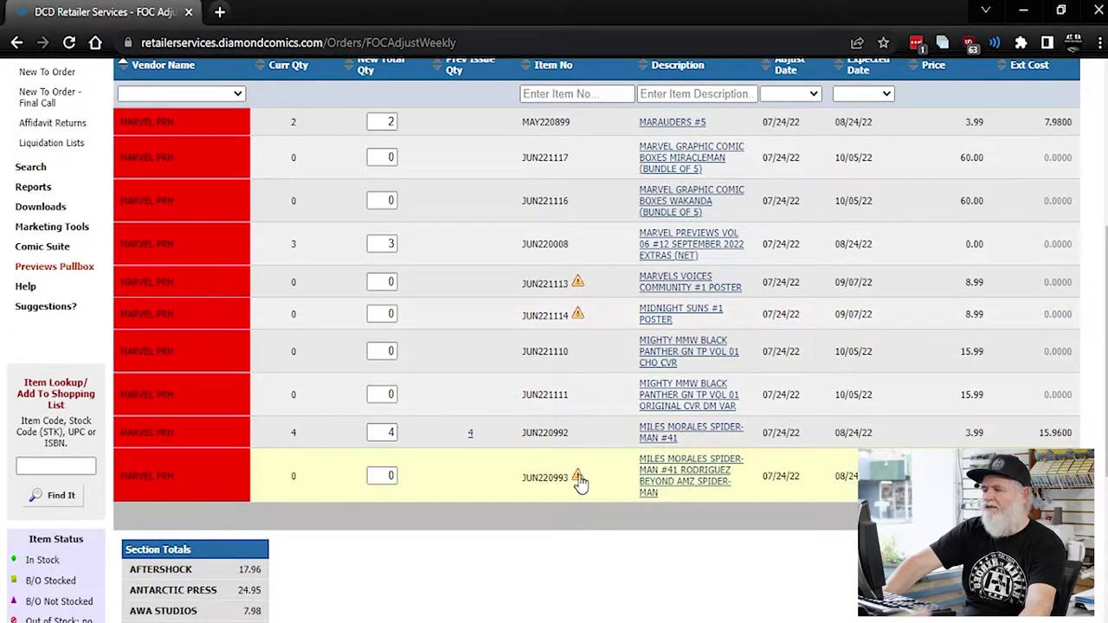
scroll(641, 363, "down", 1)
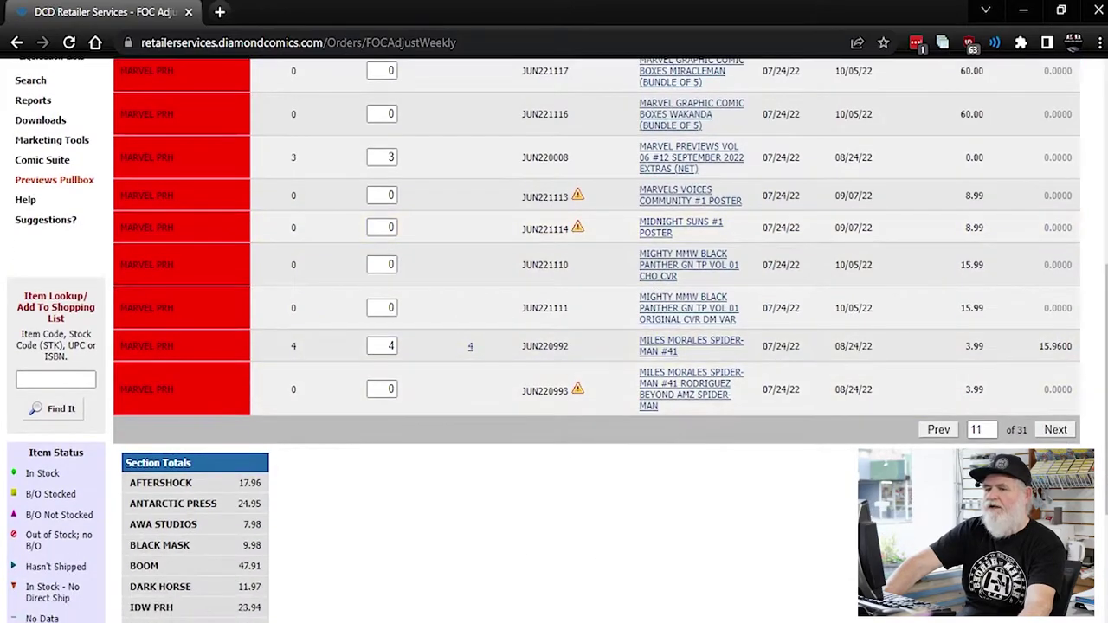
left_click(1055, 430)
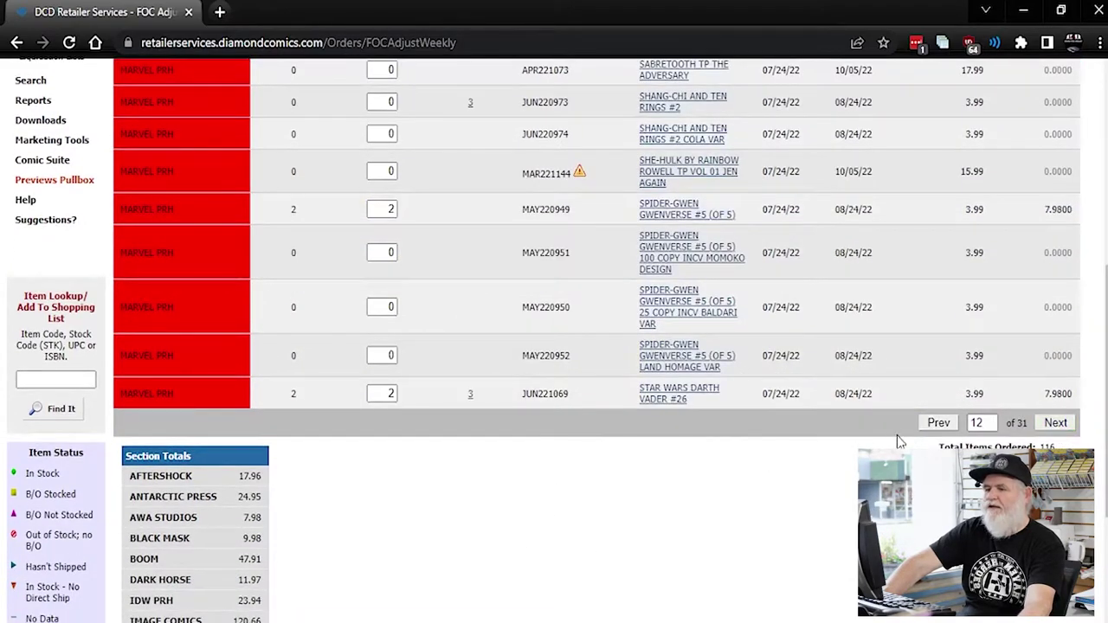
left_click(934, 430)
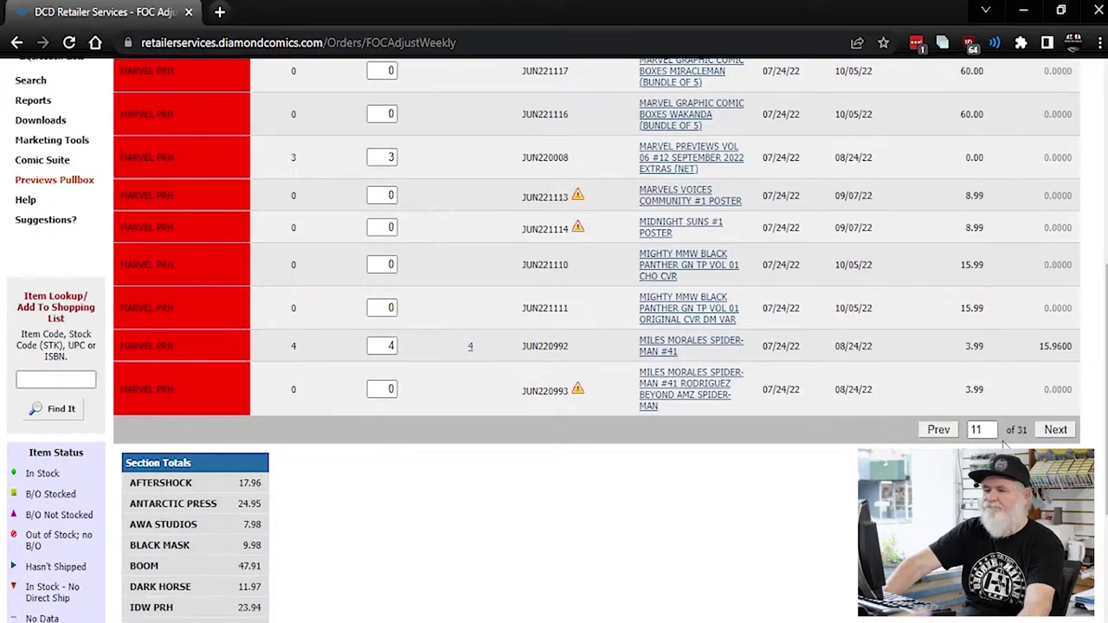
left_click(1056, 430)
View, then close, the She-Hulk by Rainbow Rowell TP (MAR221144) item details
scroll(637, 466, "up", 1)
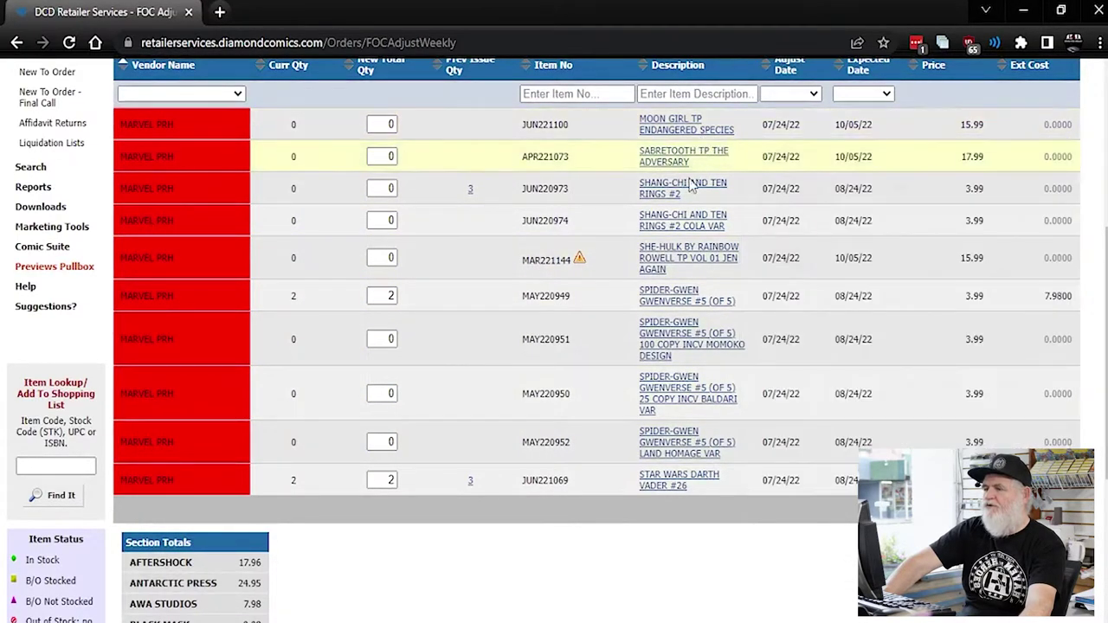
mouse_move(660, 270)
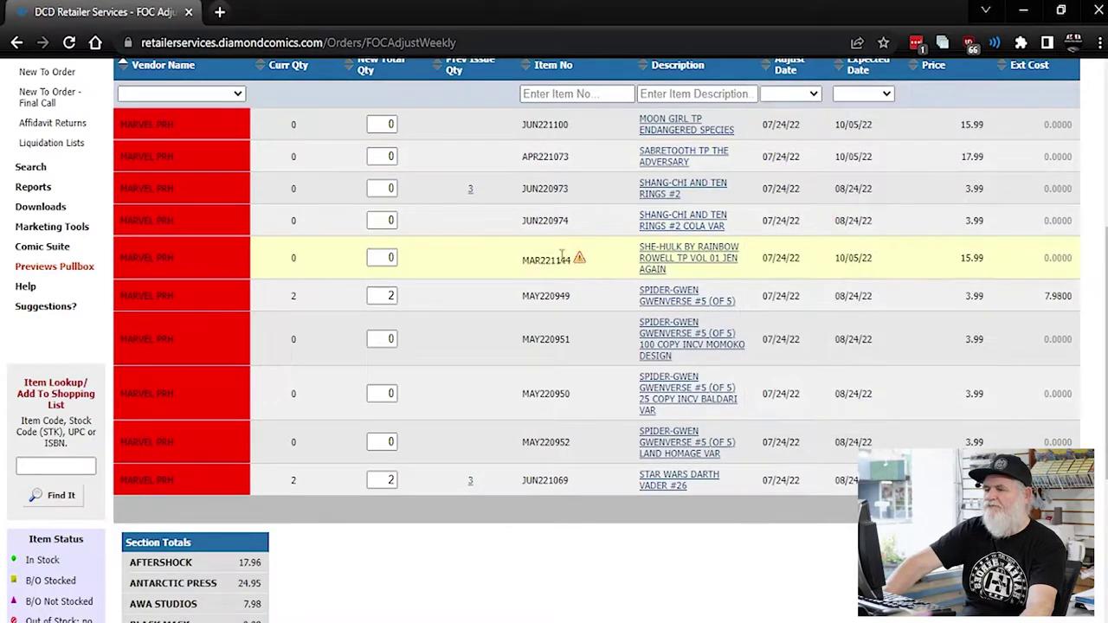
left_click(579, 260)
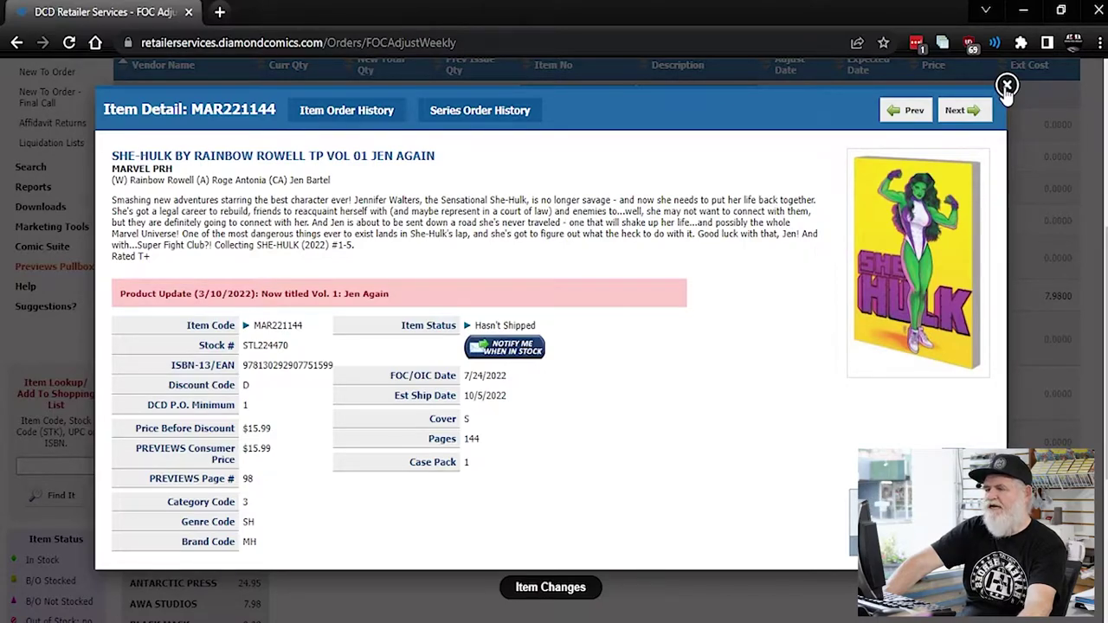
left_click(1007, 86)
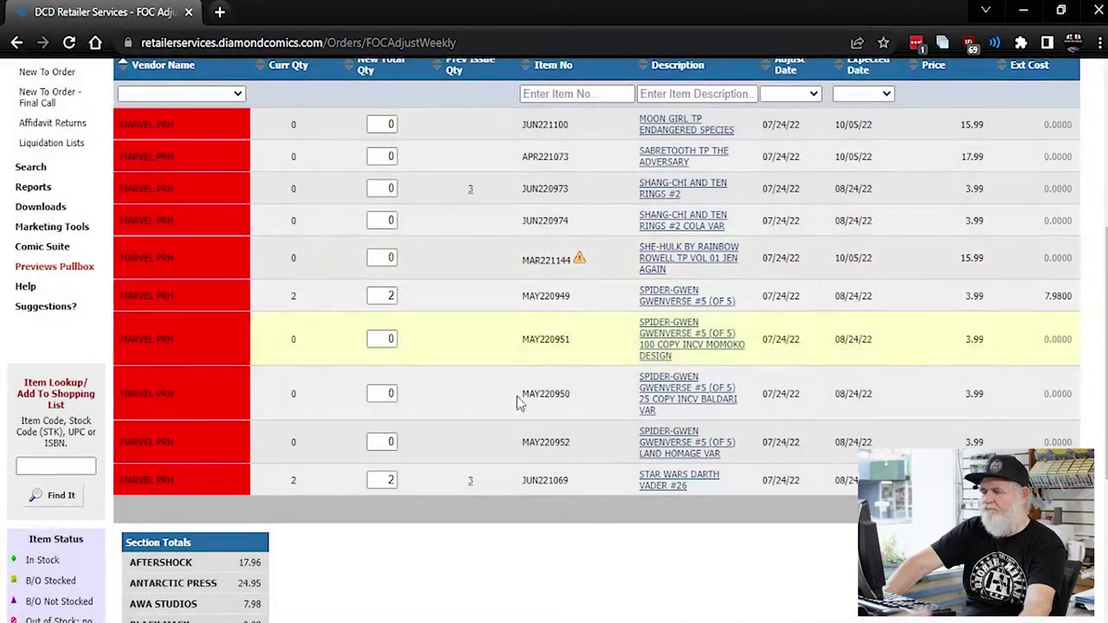
Scroll past the Marvel, BOOM and Vault Comics rows to Antarctic Press items like Samurai 2.0 #1
scroll(597, 303, "down", 5)
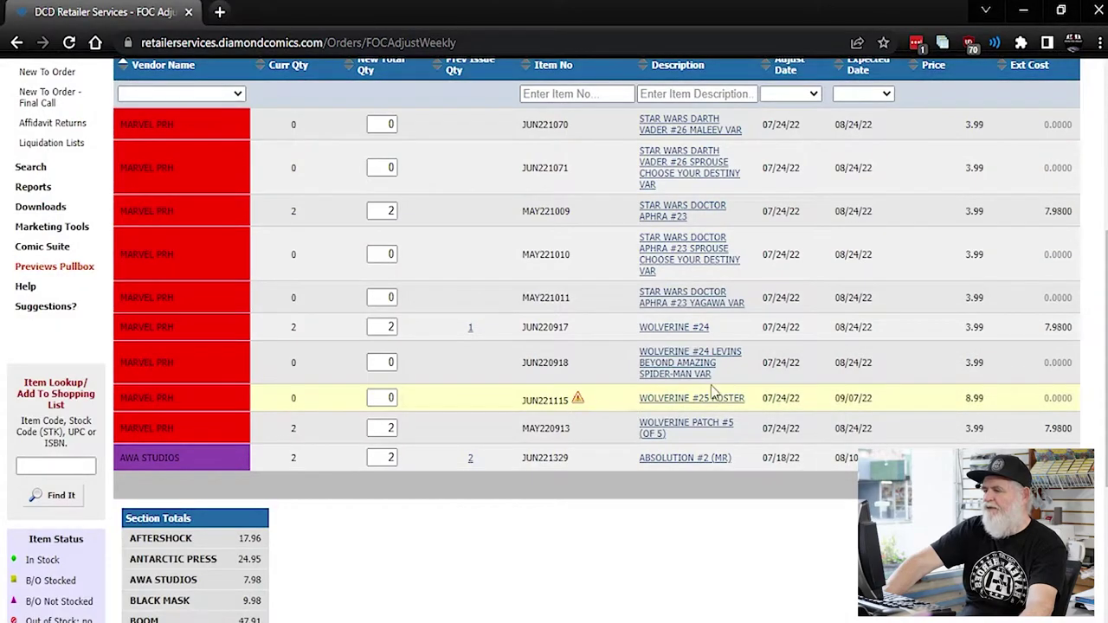
scroll(892, 507, "down", 10)
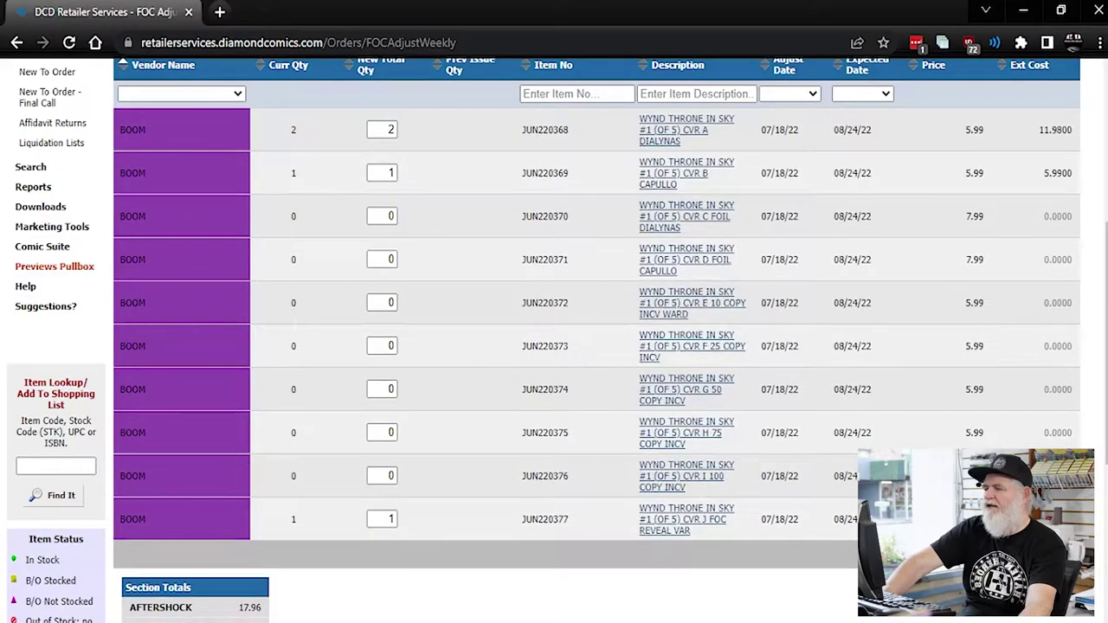
scroll(554, 347, "down", 5)
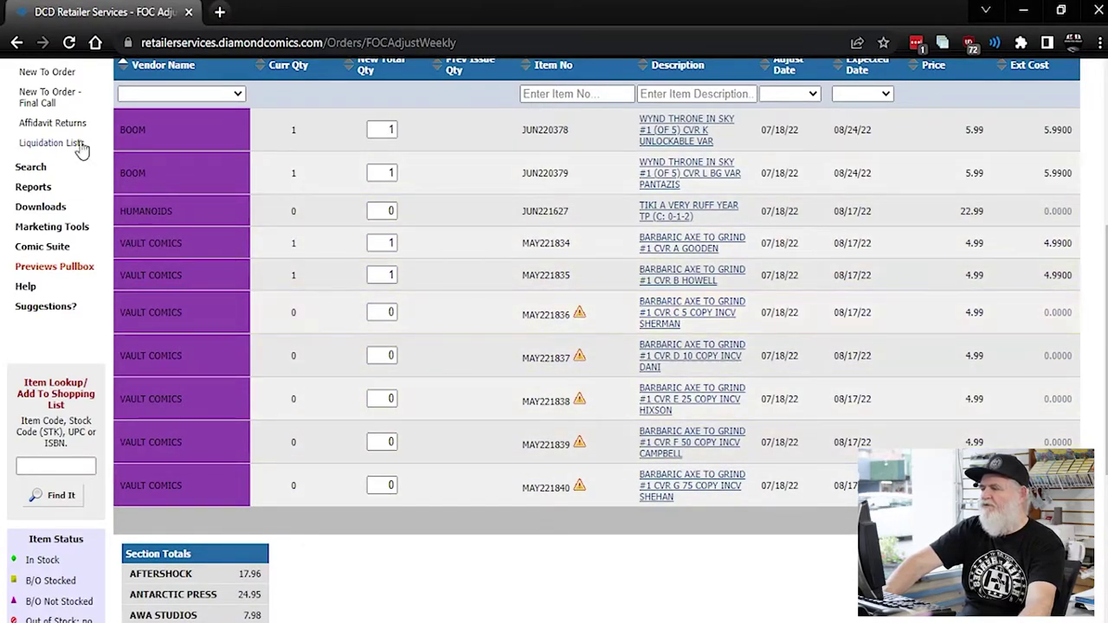
mouse_move(672, 405)
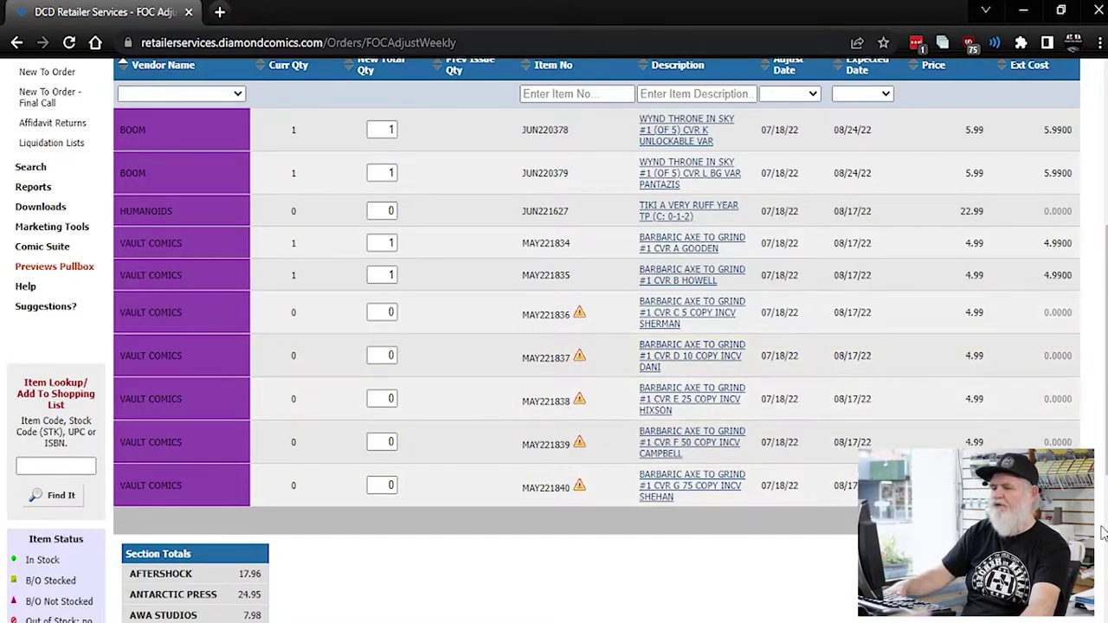
scroll(799, 514, "down", 5)
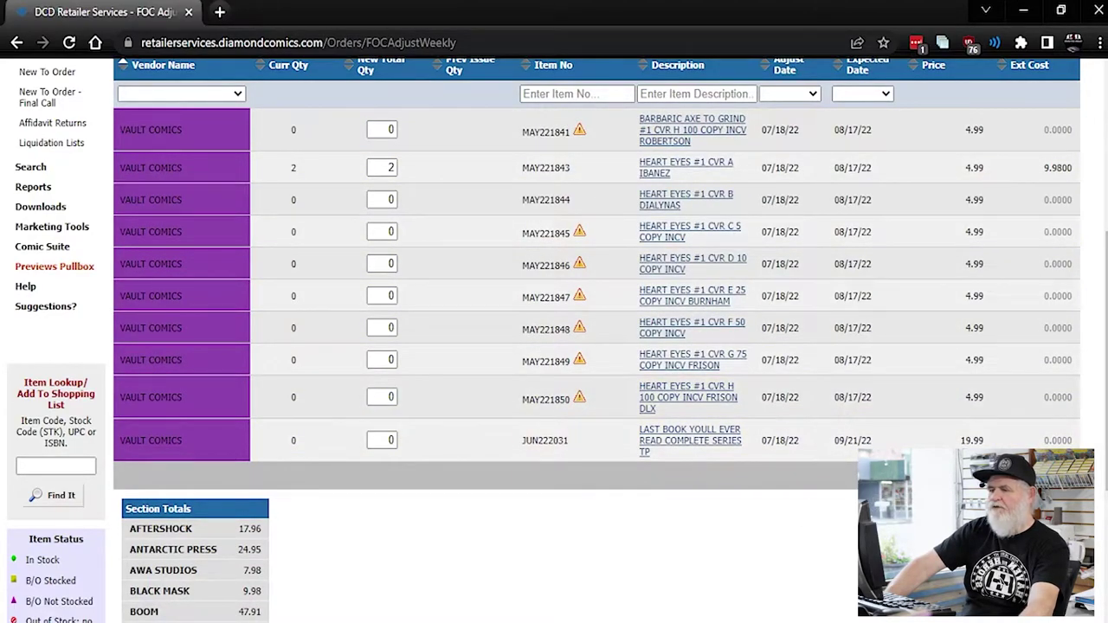
scroll(597, 285, "down", 5)
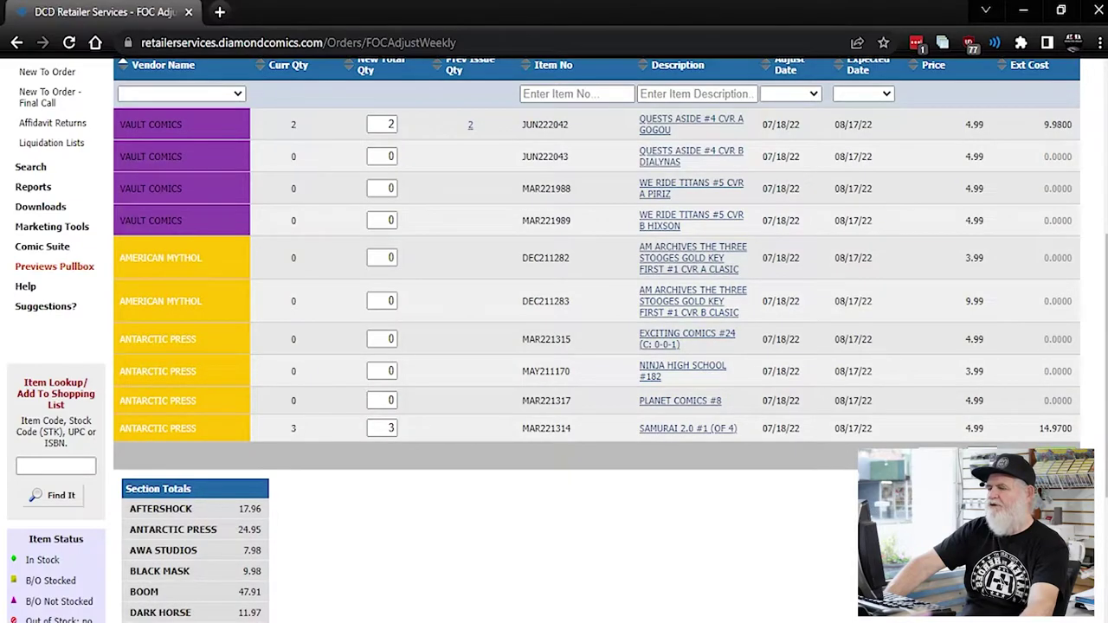
mouse_move(671, 435)
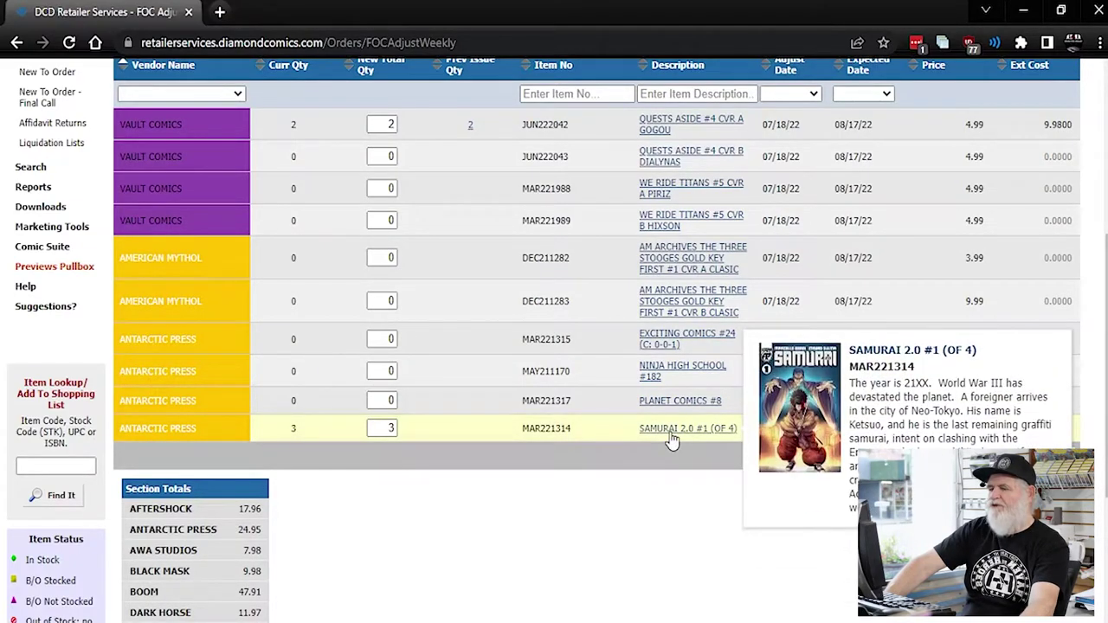
left_click(669, 435)
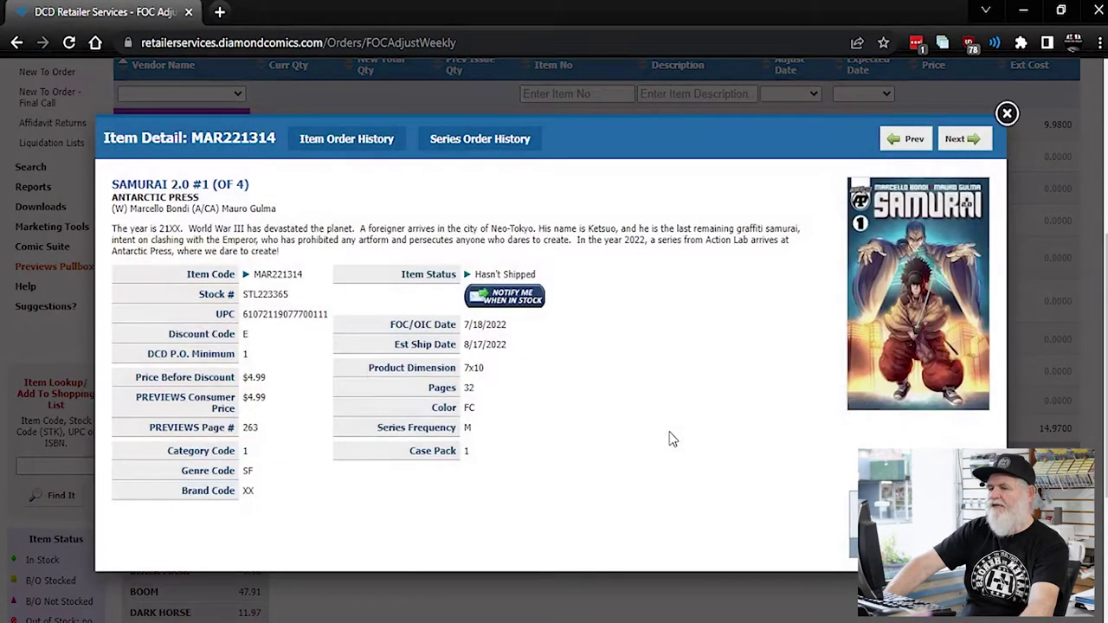
left_click(896, 288)
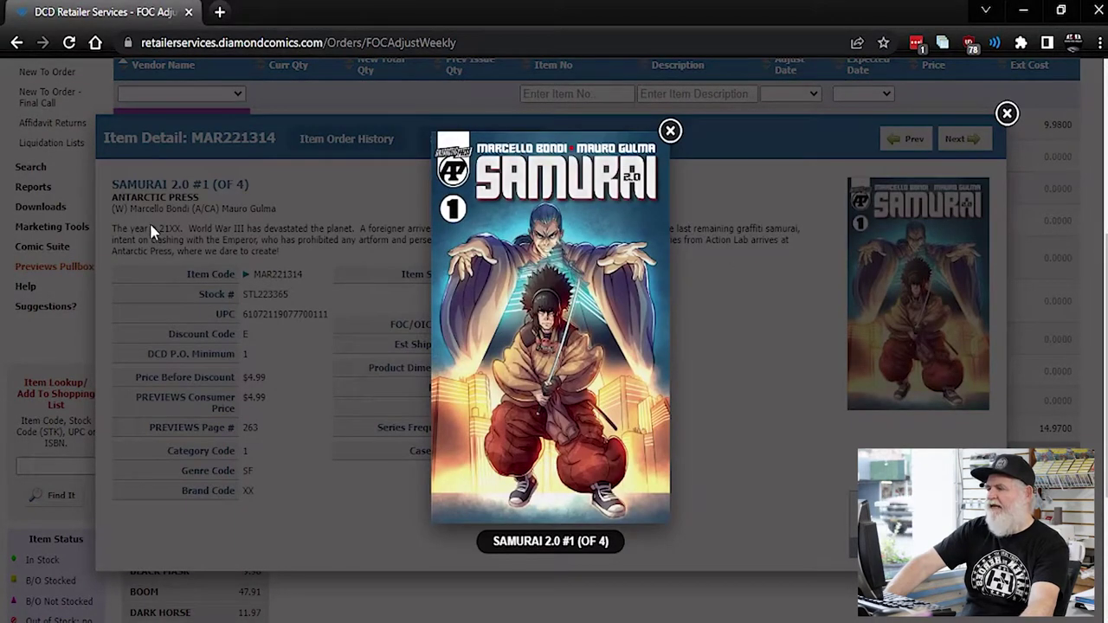
left_click(670, 131)
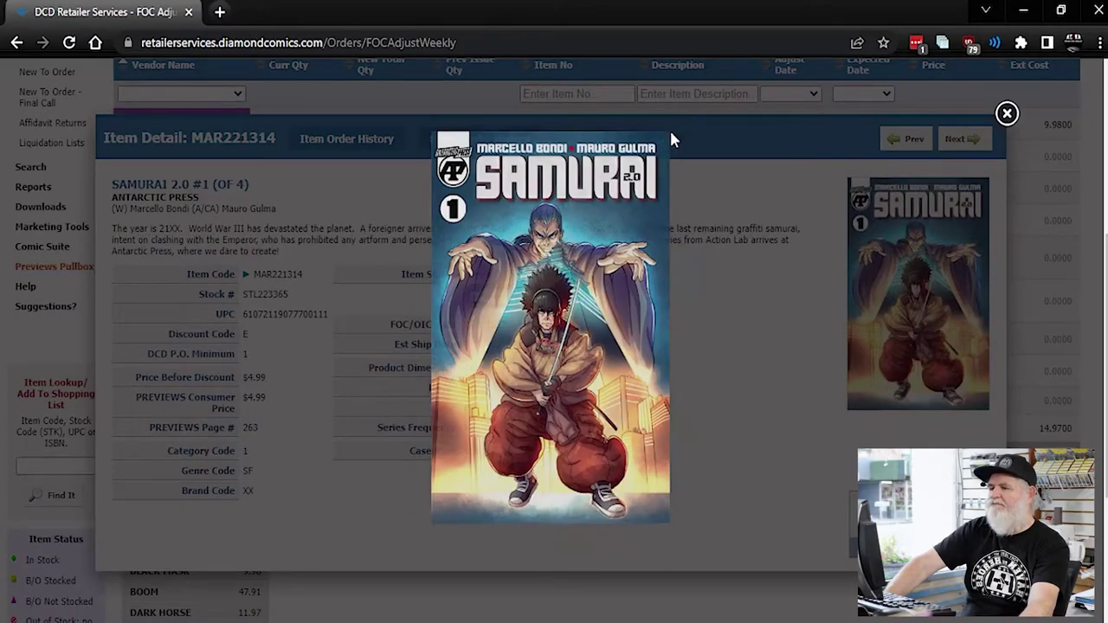
left_click(1007, 113)
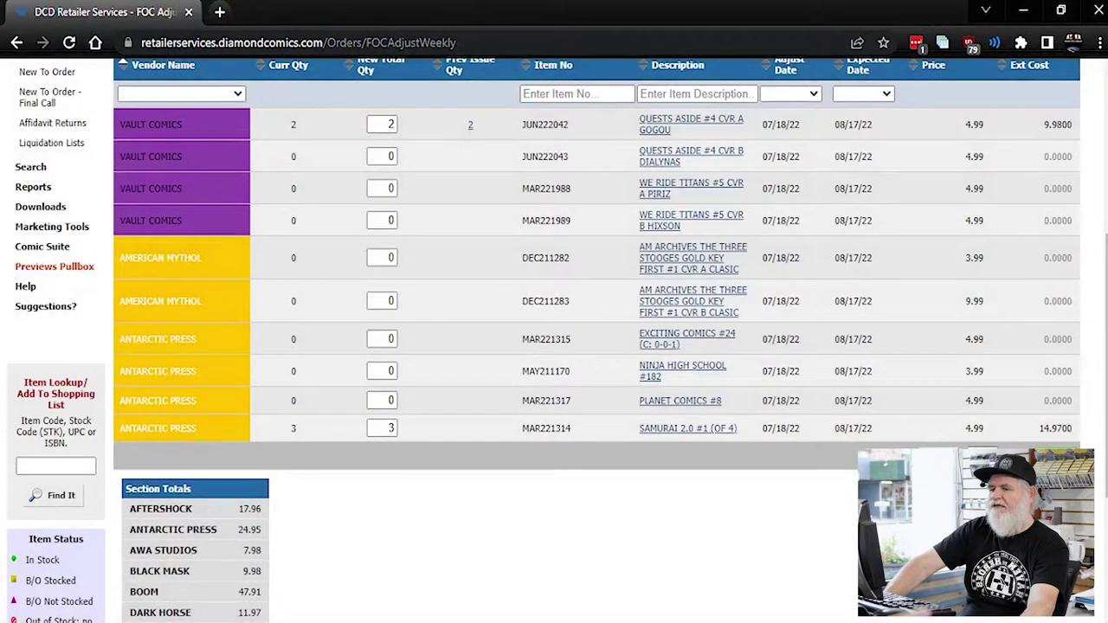
scroll(440, 403, "down", 4)
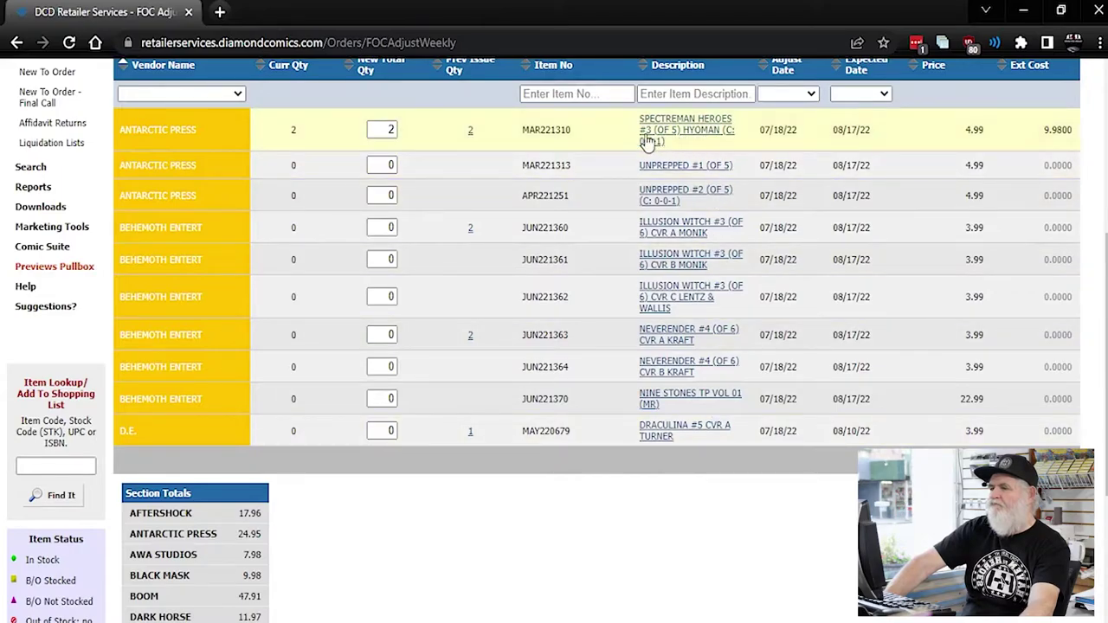
Scroll the FOC list down past the Aftershock, Archie and Black Mask titles to Samurai Doggy #1 CVR B
scroll(598, 286, "down", 4)
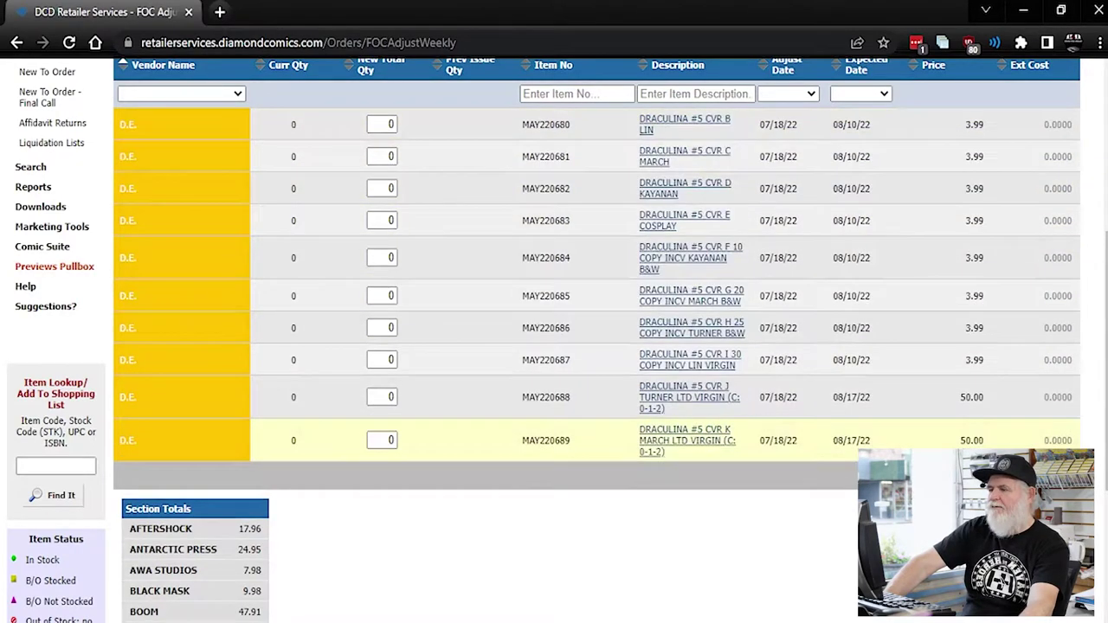
scroll(597, 295, "down", 5)
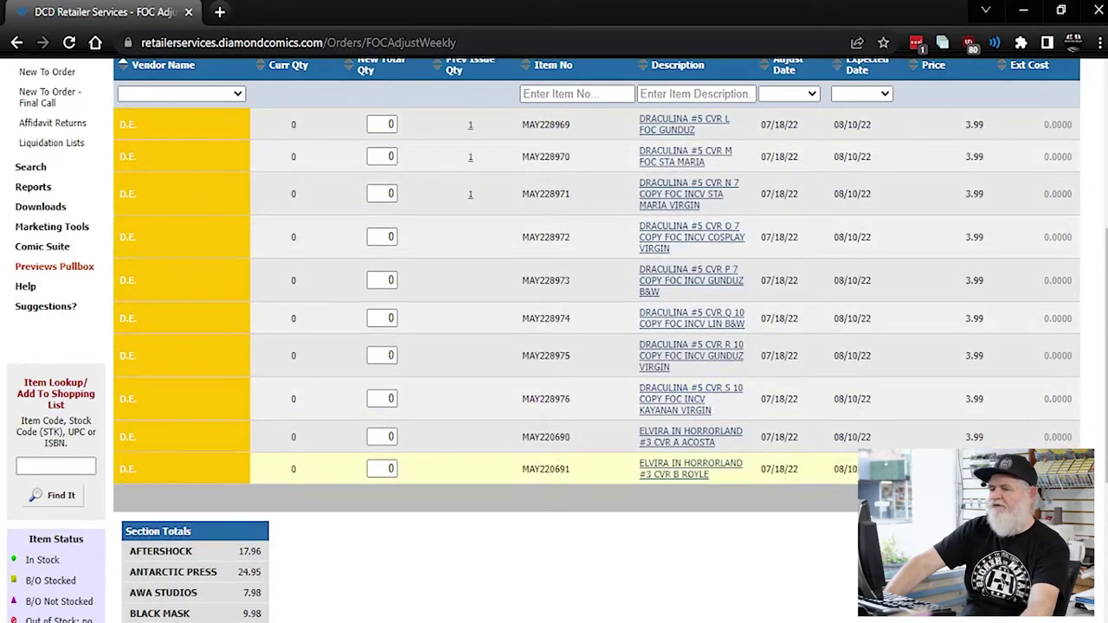
scroll(598, 303, "down", 5)
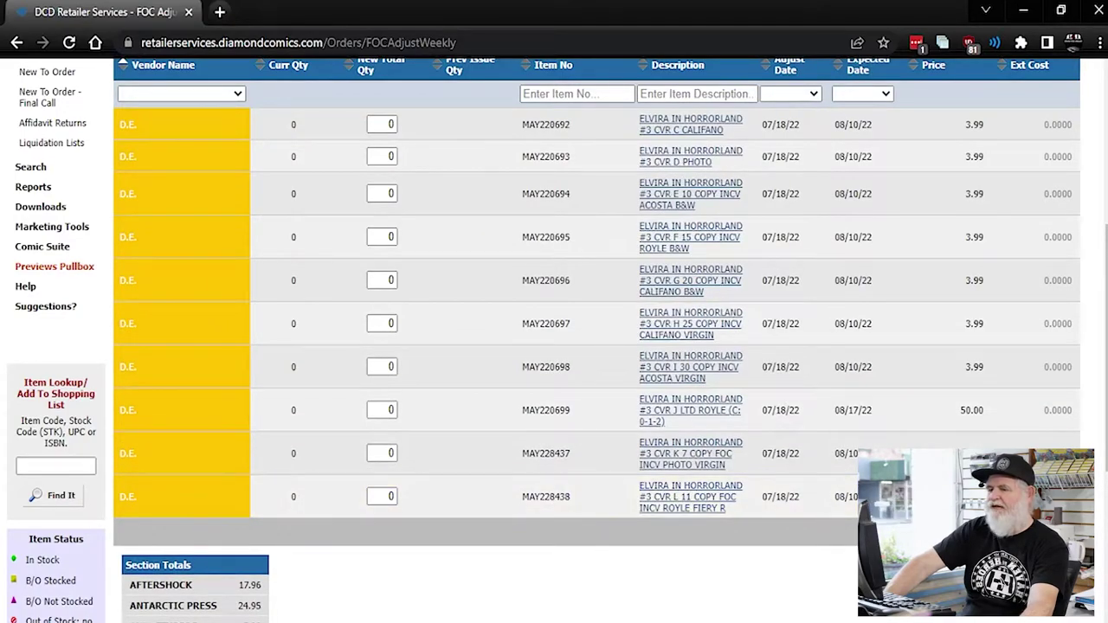
scroll(597, 303, "down", 5)
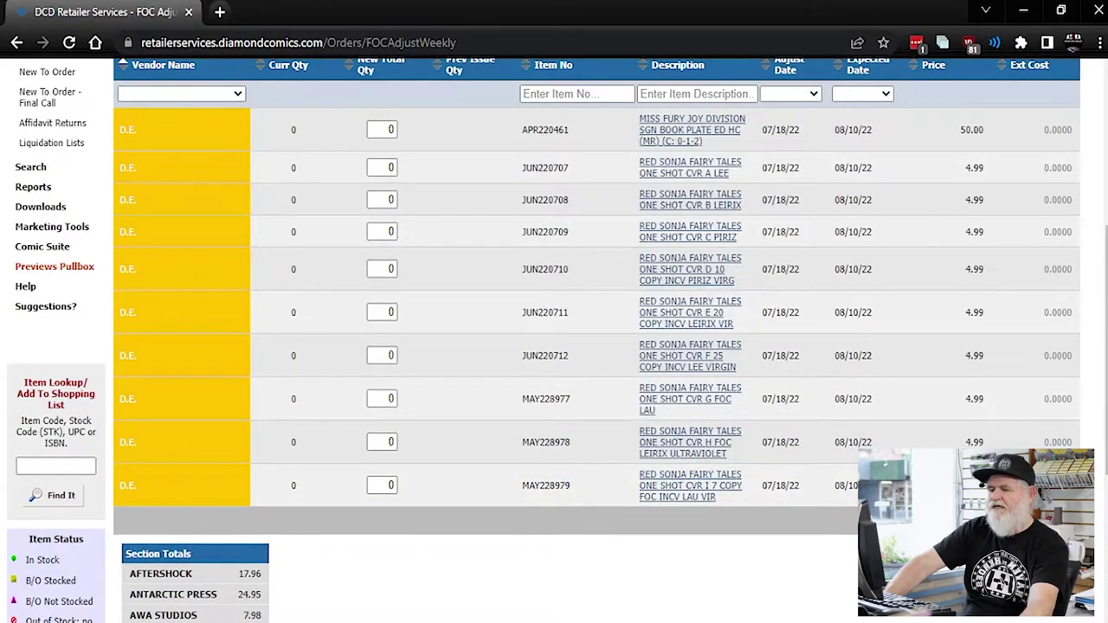
scroll(597, 303, "down", 5)
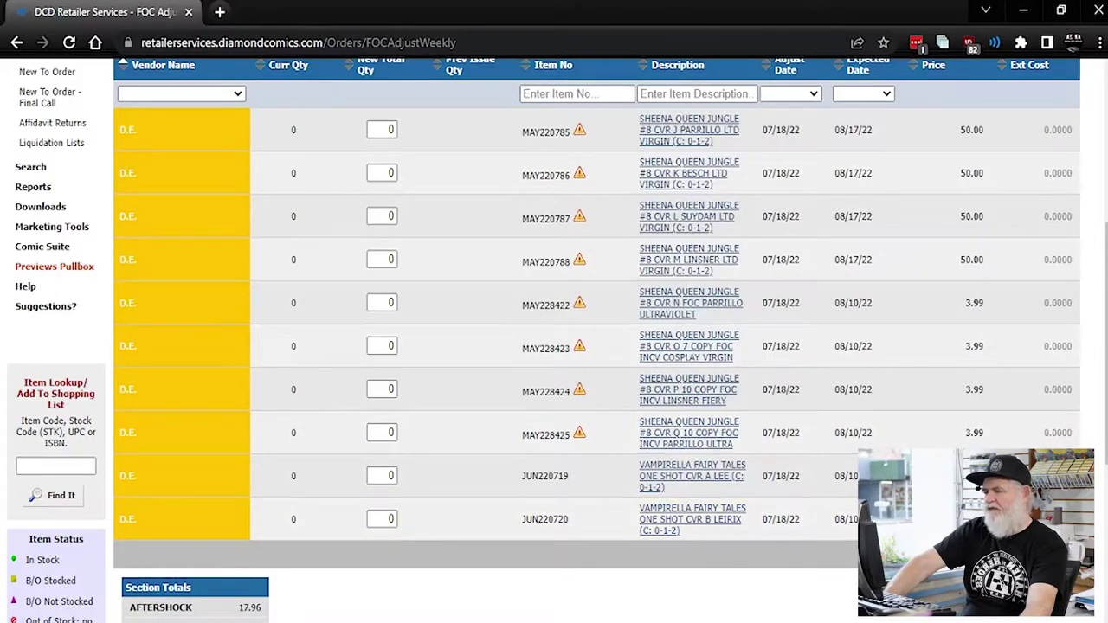
scroll(883, 511, "down", 5)
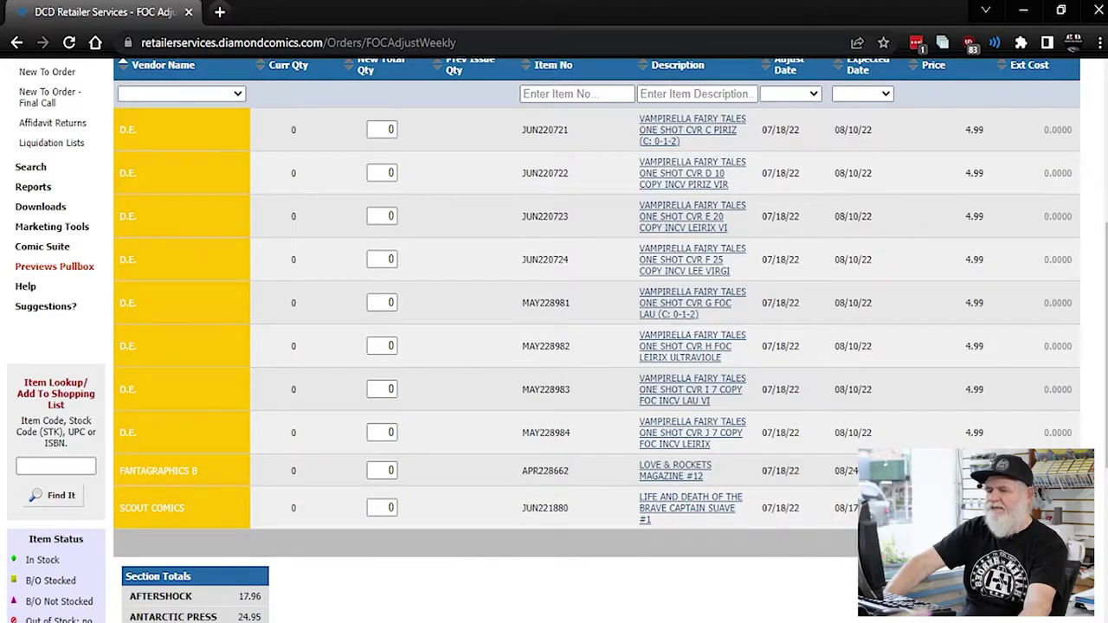
scroll(741, 451, "down", 5)
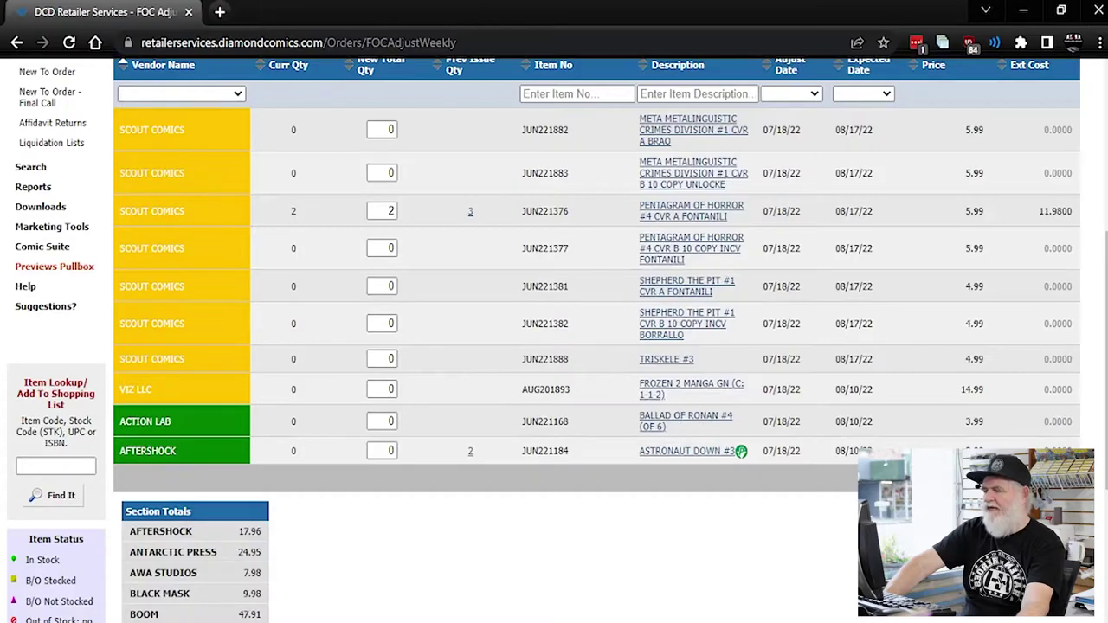
scroll(597, 271, "down", 5)
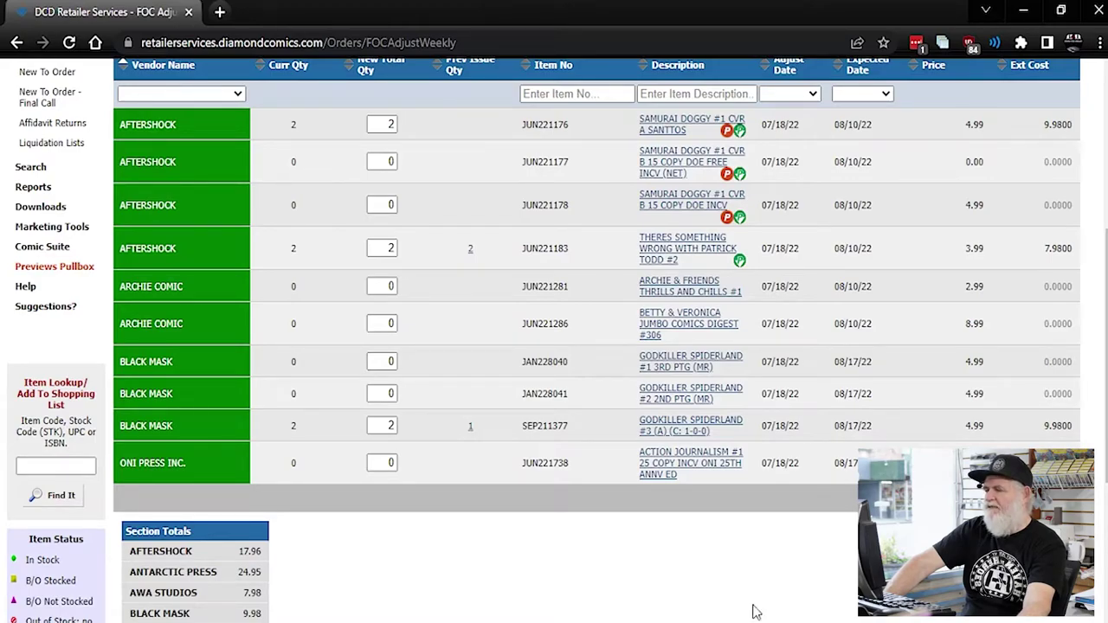
mouse_move(703, 214)
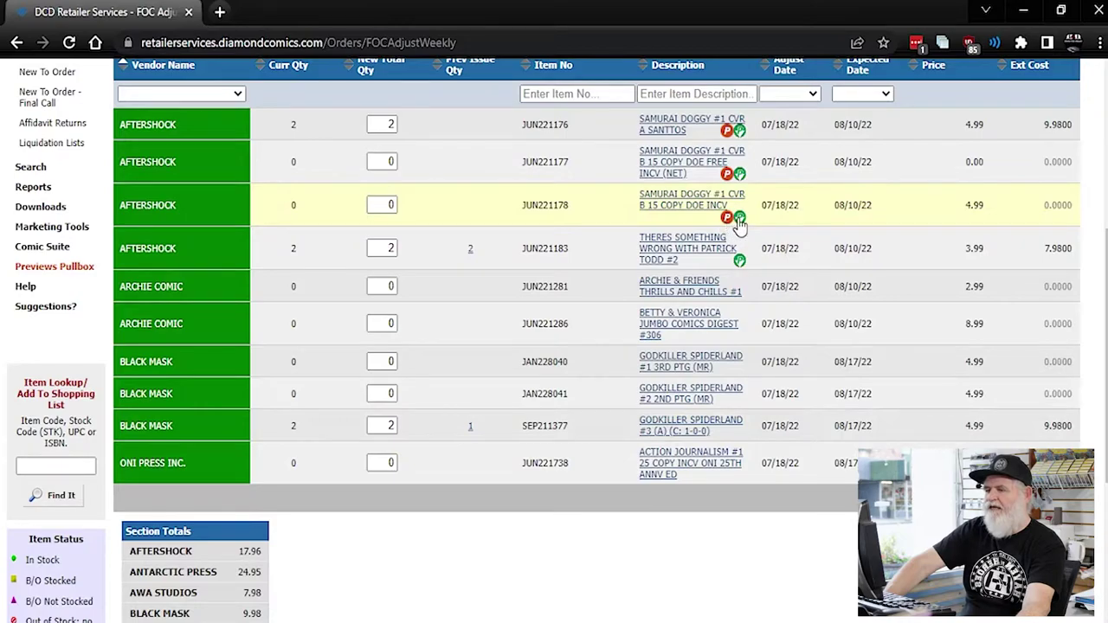
Open the Previews Prevue for Samurai Doggy #1 Cover B and look over its synopsis
left_click(726, 218)
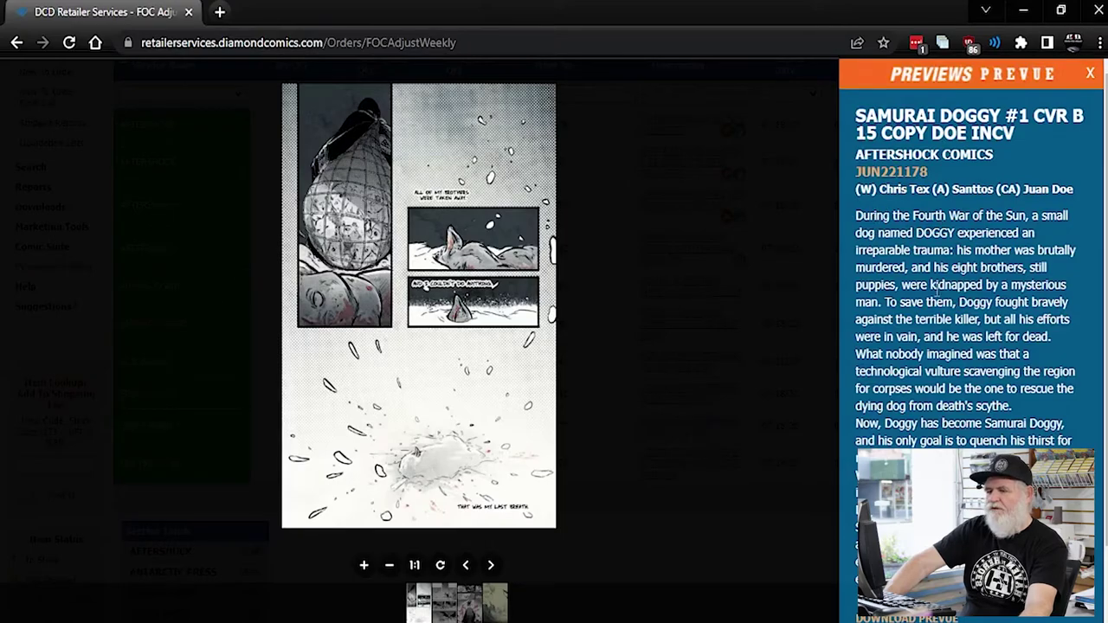
scroll(936, 381, "down", 1)
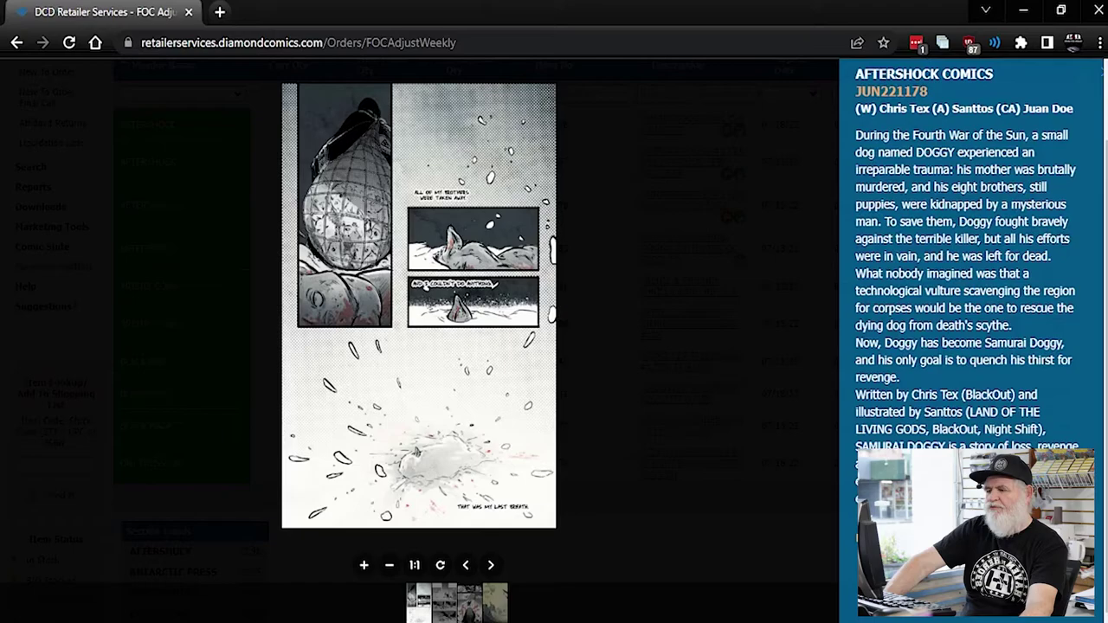
scroll(970, 338, "up", 1)
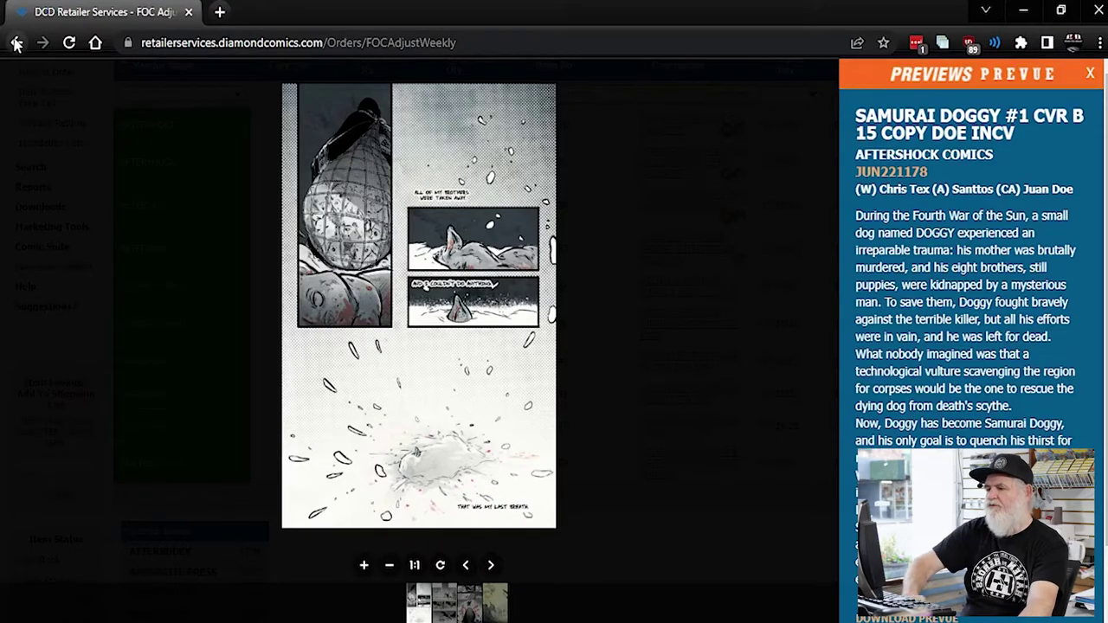
Flip forward three preview pages and back three, then return to the Retailer Services home page
left_click(490, 566)
left_click(490, 567)
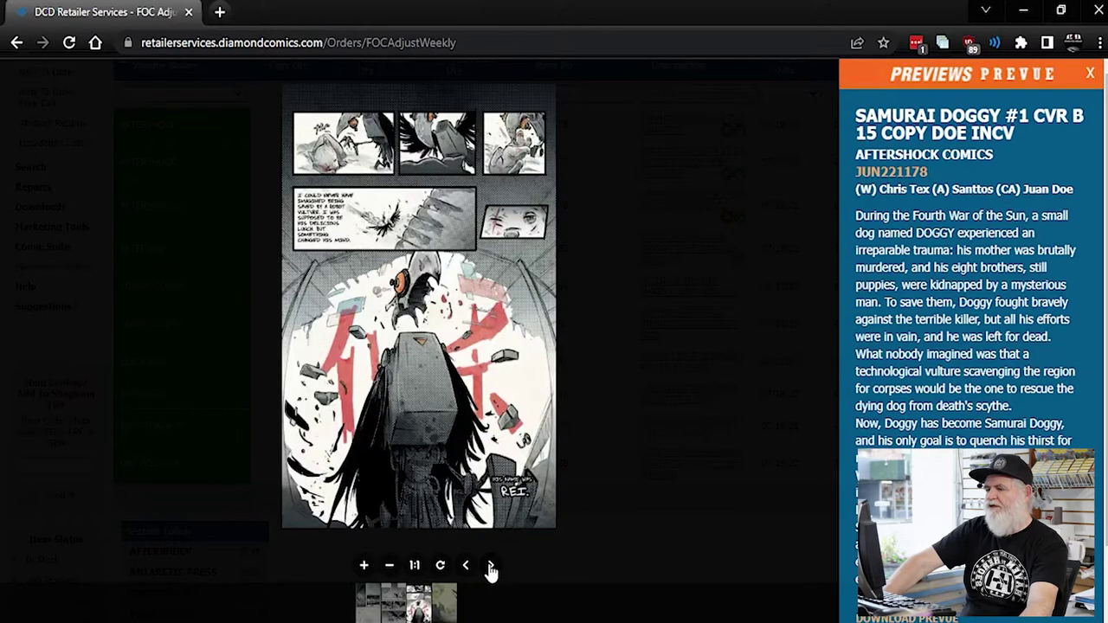
left_click(490, 566)
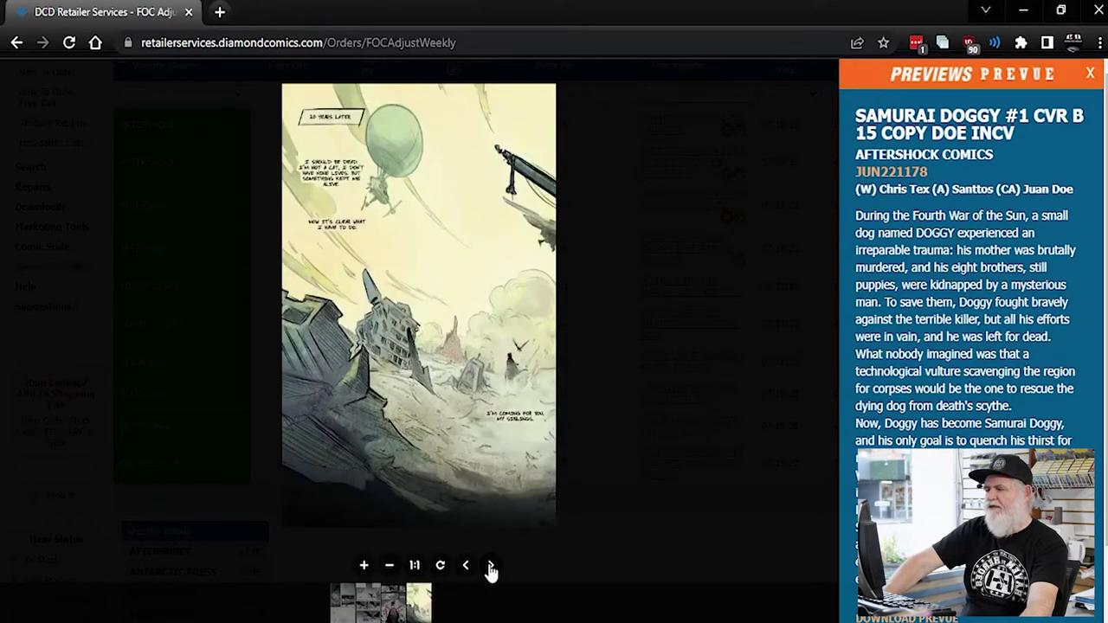
left_click(465, 567)
left_click(465, 566)
left_click(466, 566)
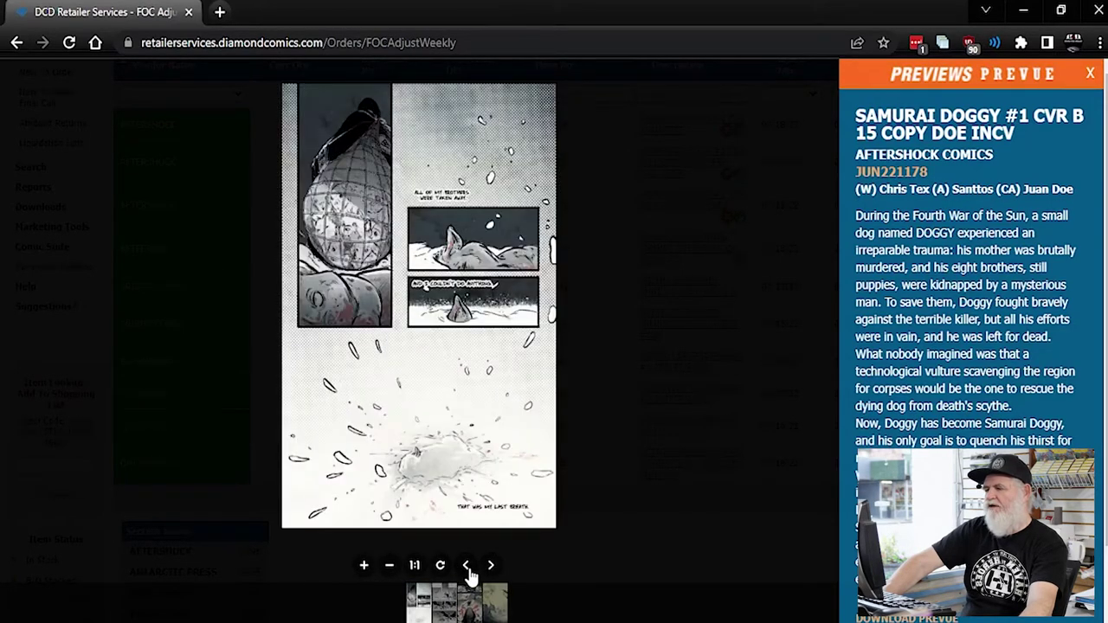
left_click(17, 42)
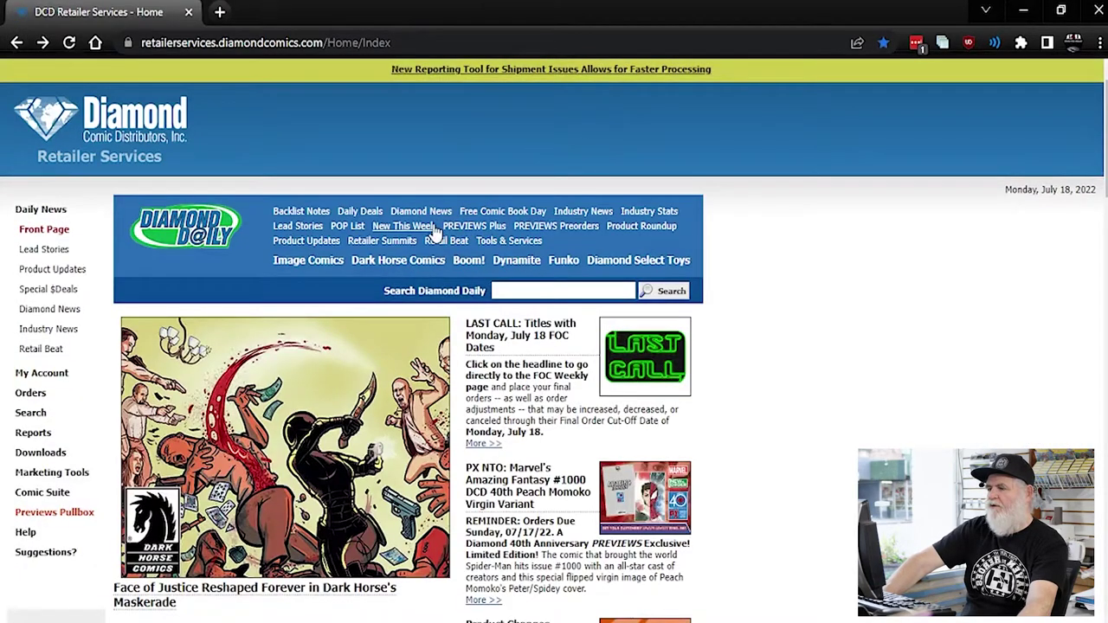
Open Orders > FOC Weekly and jump straight to page 28 of the list
left_click(29, 395)
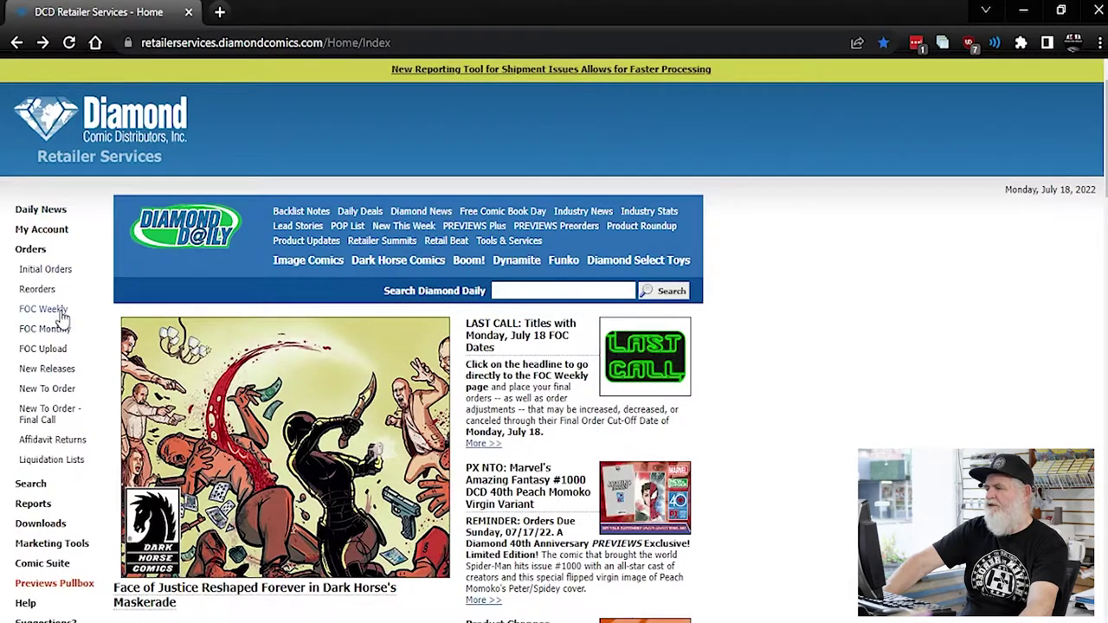
left_click(58, 312)
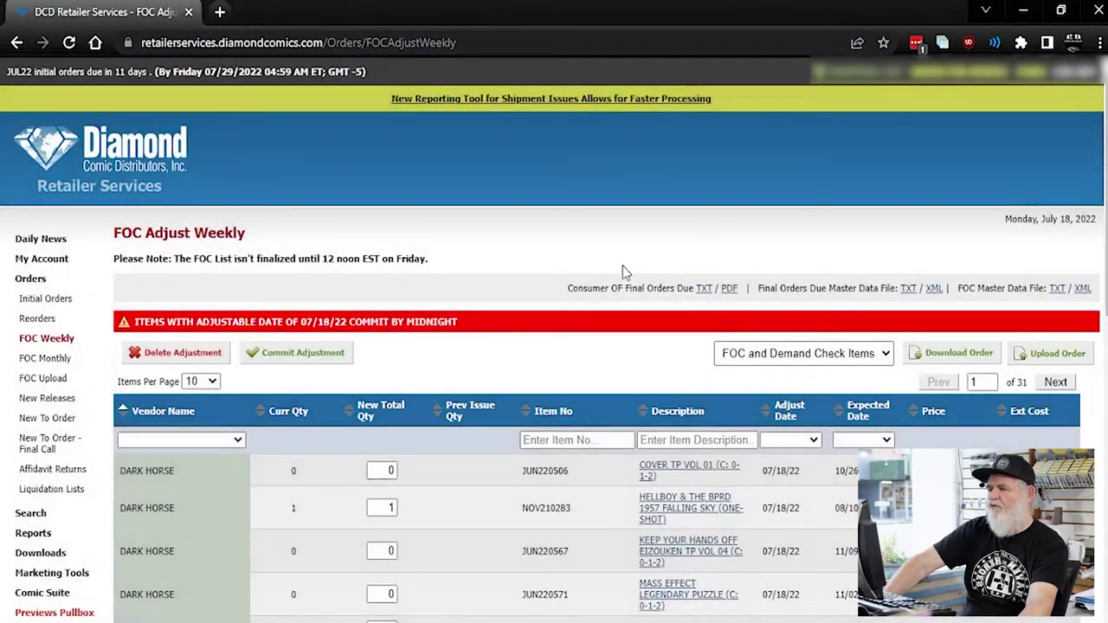
scroll(634, 266, "down", 8)
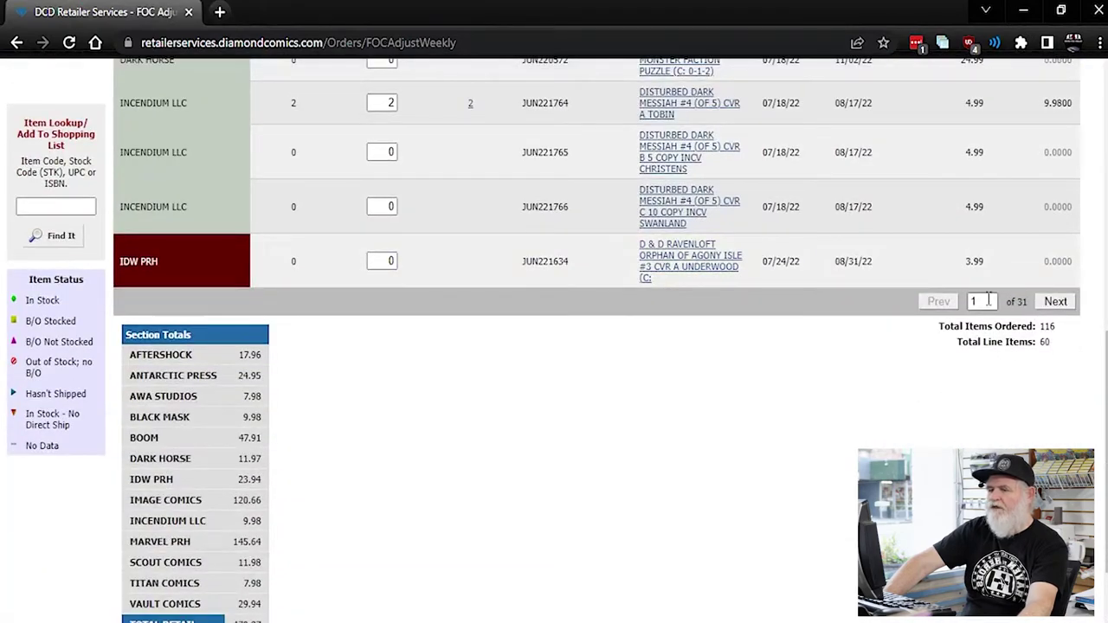
left_click(987, 300)
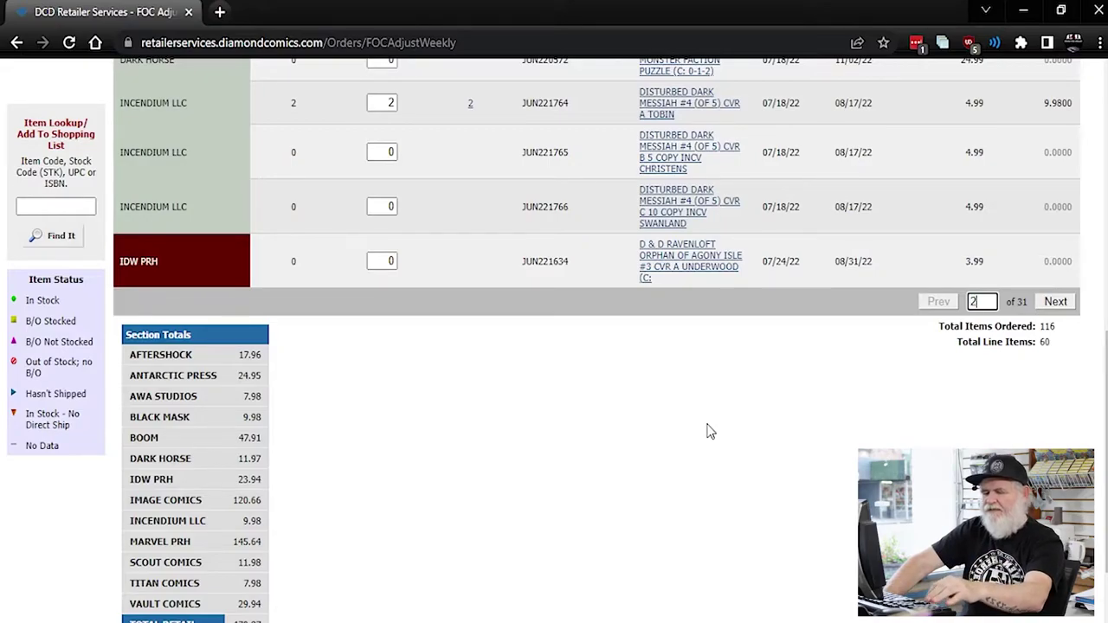
key("Return")
Advance through pages 29 and 30 to the last page, 31 of 31, with total retail 470.87
scroll(679, 368, "up", 3)
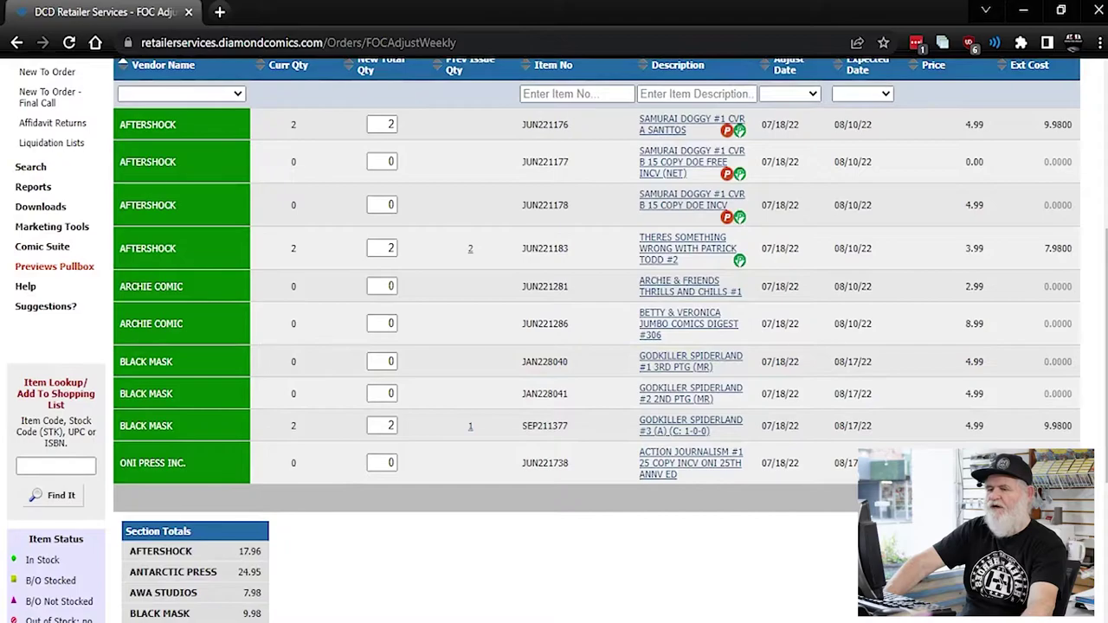
key("Return")
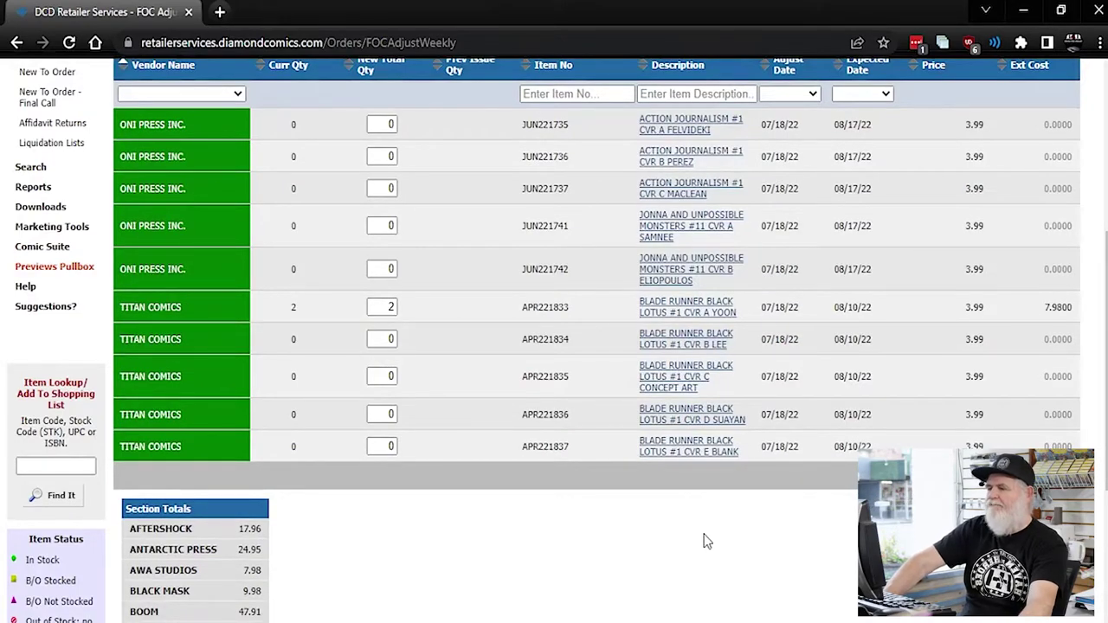
scroll(703, 541, "up", 2)
scroll(703, 541, "down", 1)
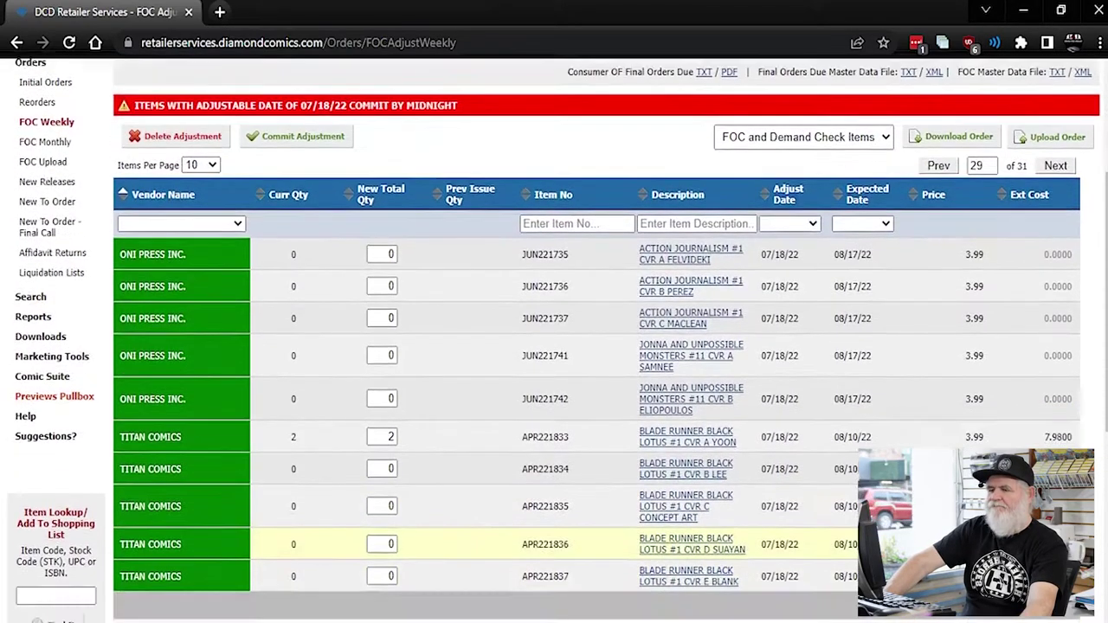
key("Return")
scroll(697, 407, "down", 3)
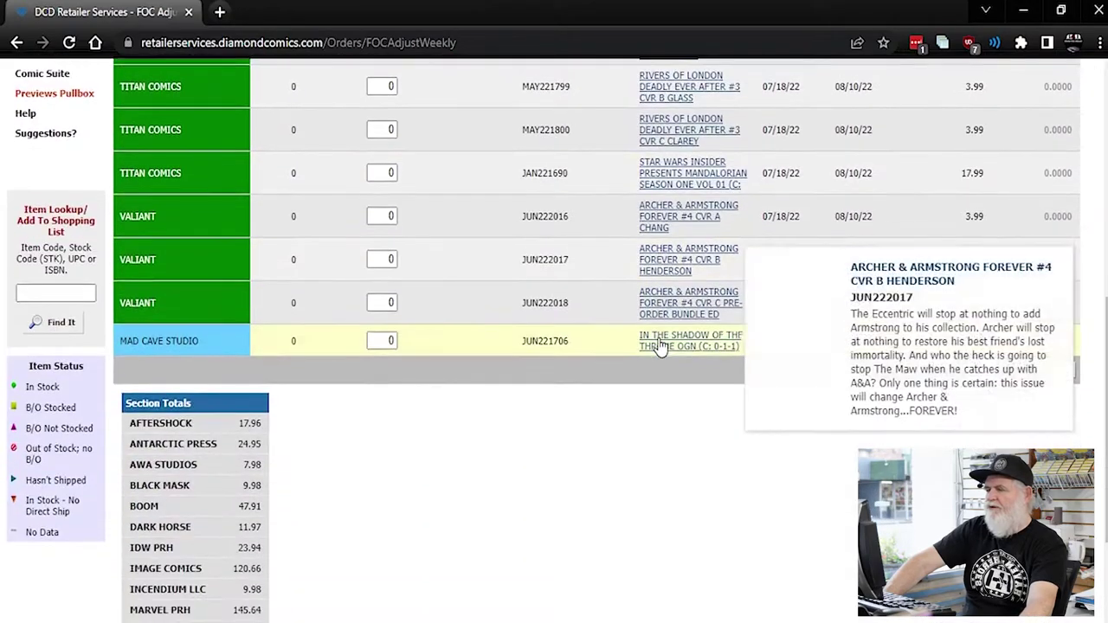
left_click(1059, 378)
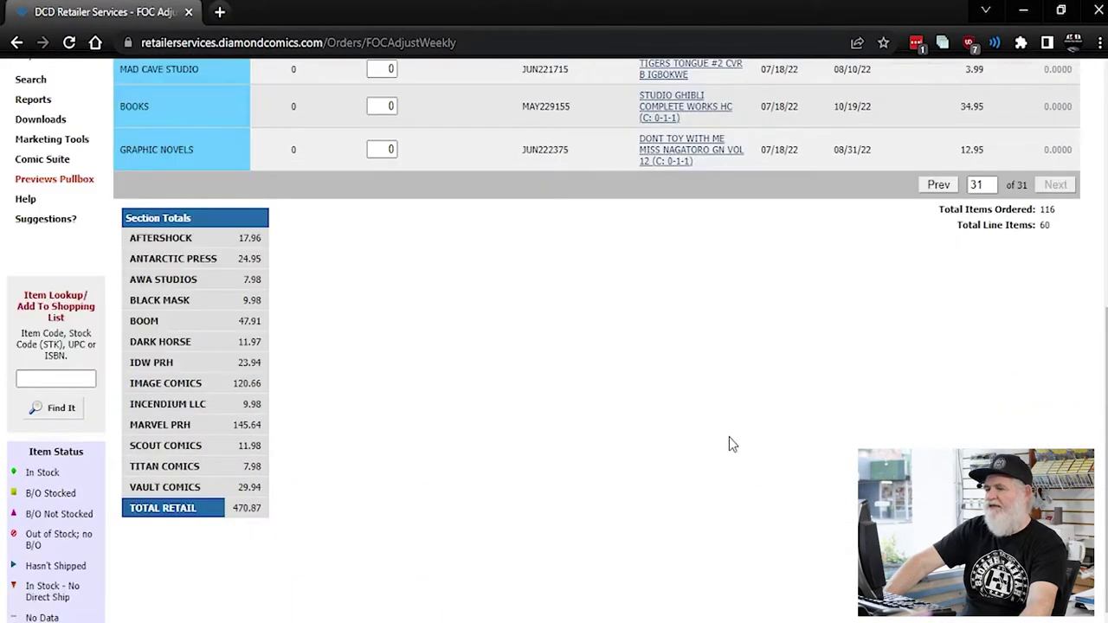
scroll(728, 444, "up", 4)
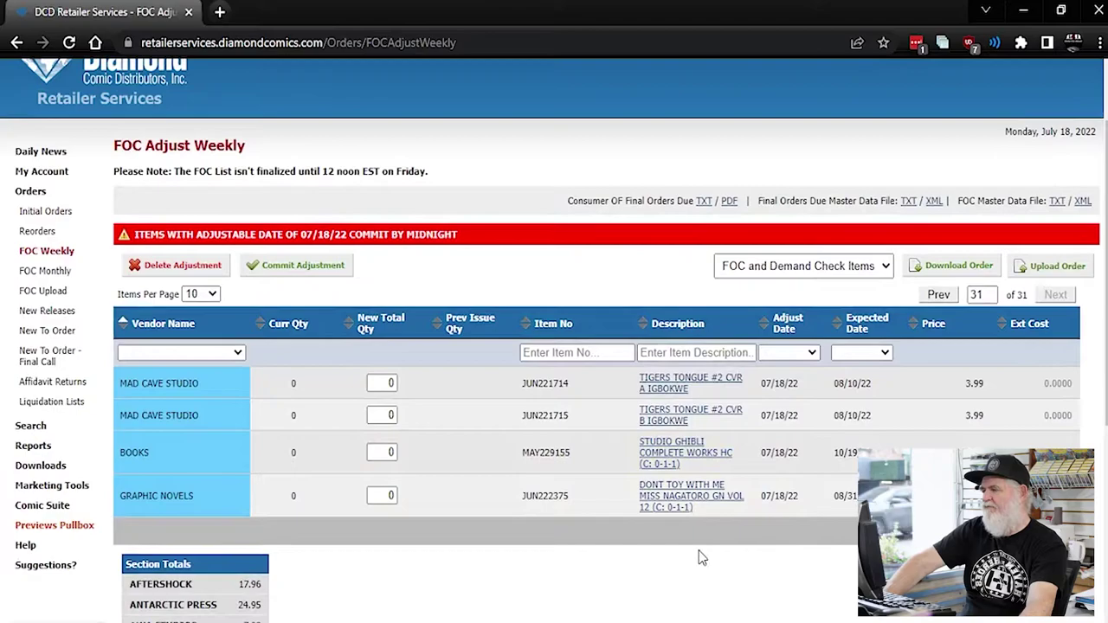
scroll(638, 514, "down", 1)
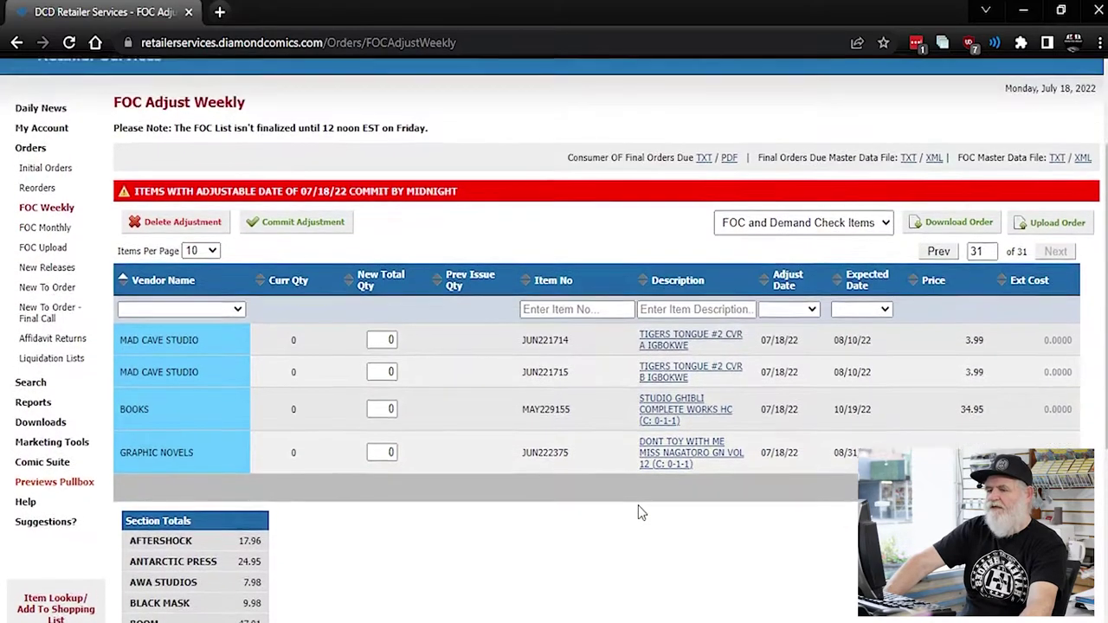
scroll(641, 512, "up", 1)
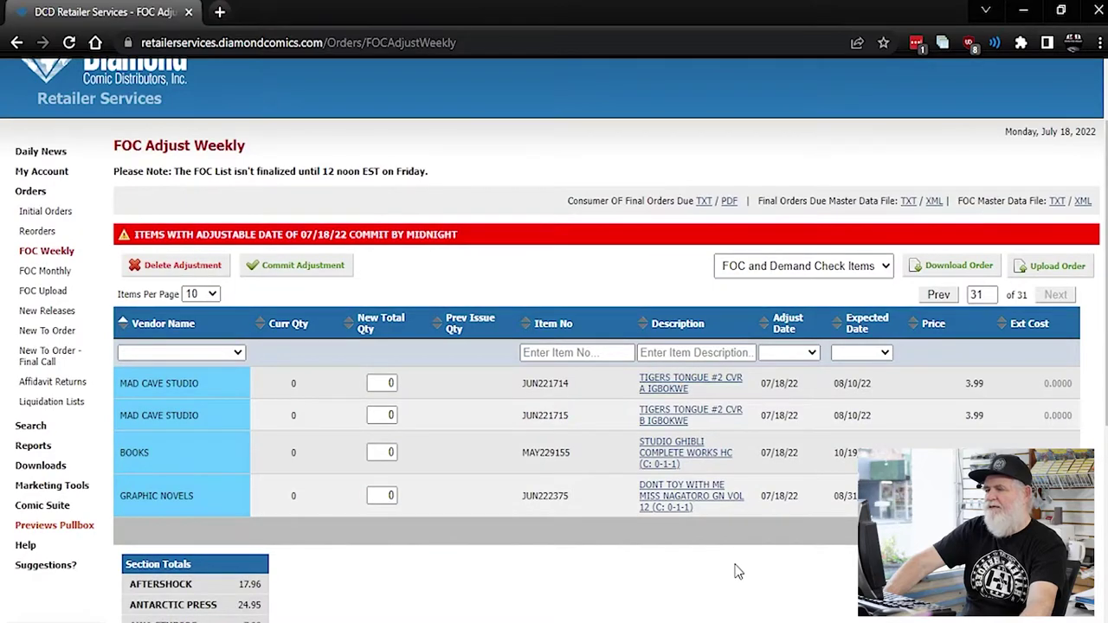
scroll(606, 527, "down", 4)
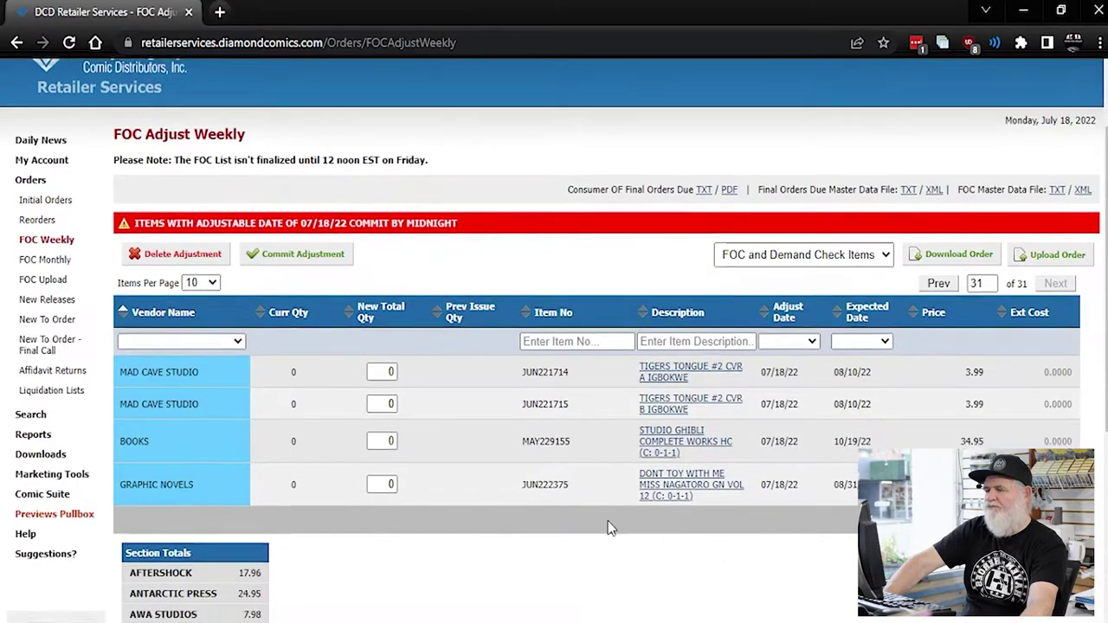
Move through the table's item number, description, Adjust Date and Expected Date filter fields
scroll(554, 381, "up", 2)
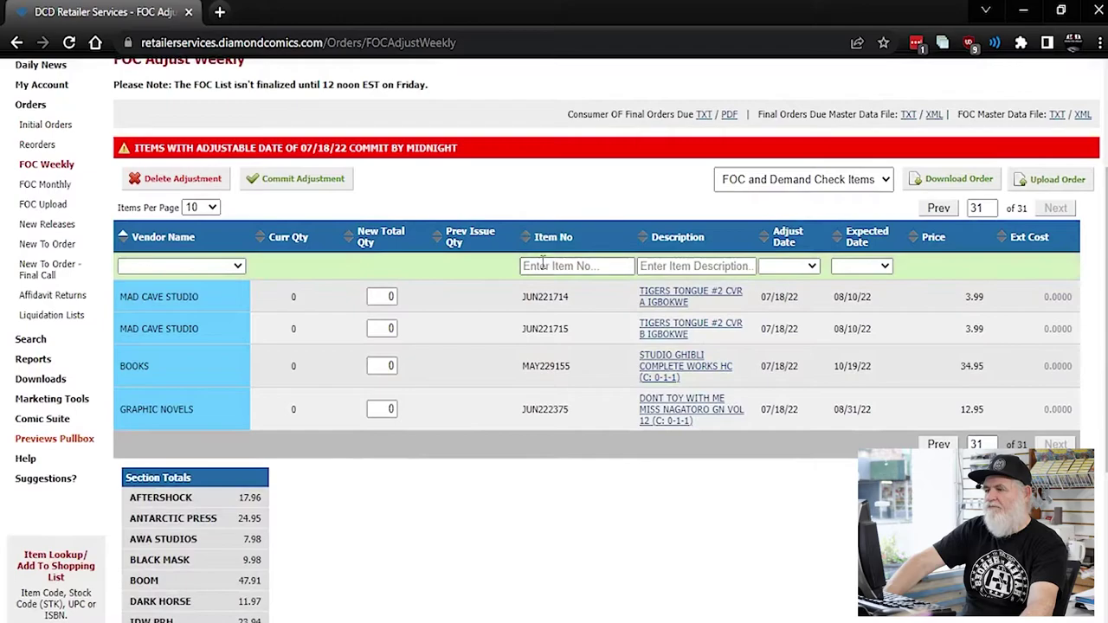
left_click(573, 266)
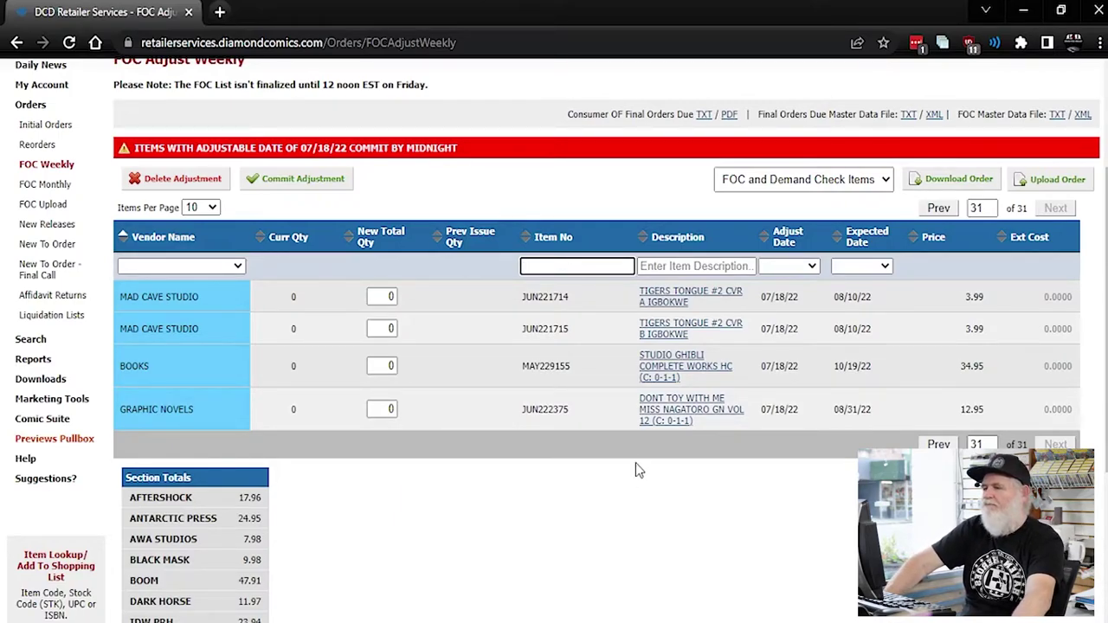
key("Tab")
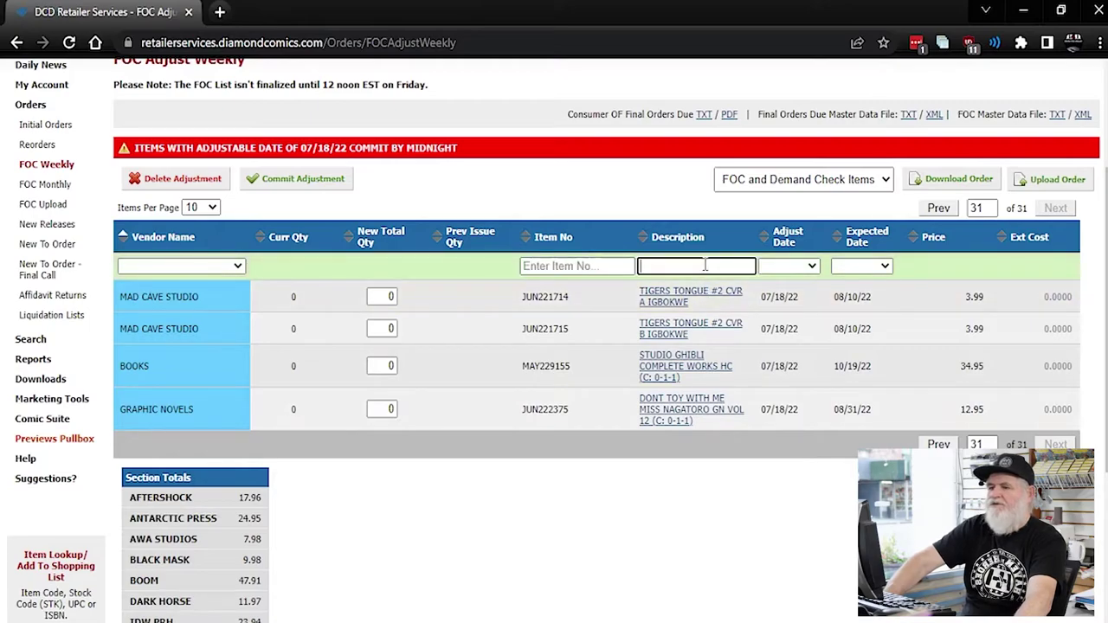
left_click(790, 268)
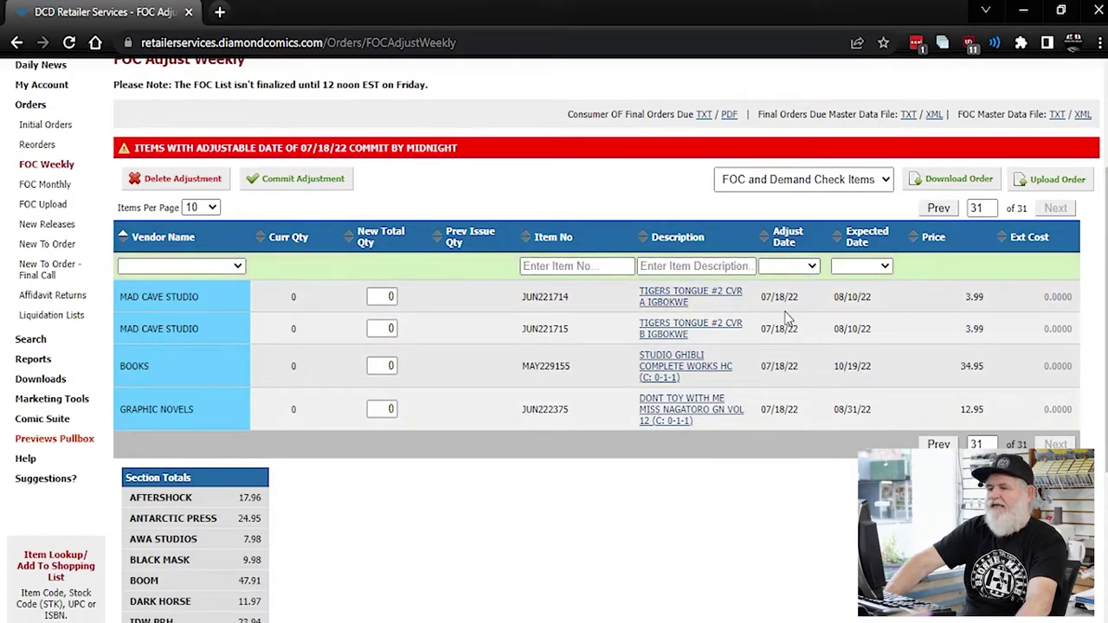
left_click(789, 266)
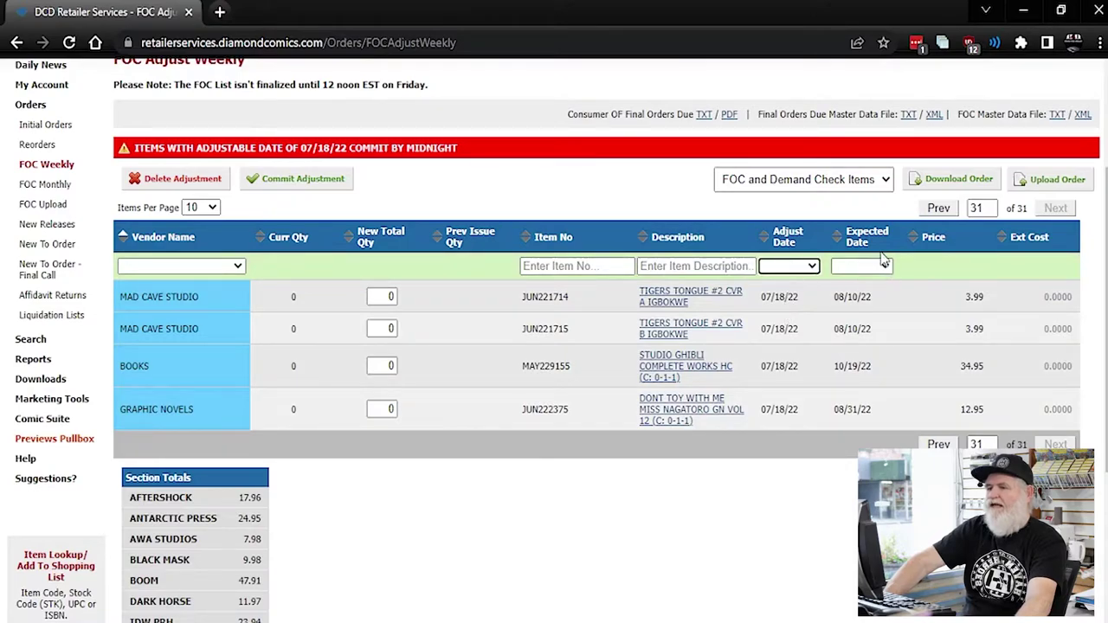
left_click(887, 270)
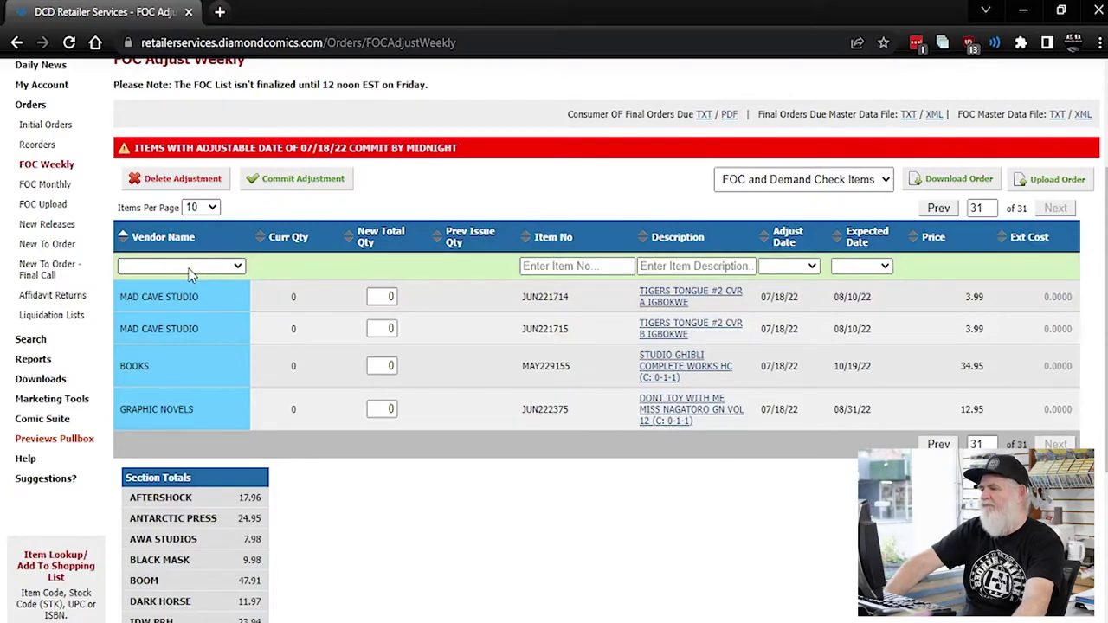
Show only MARVEL PRH vendor items and go back two pages to page 6 of 8
scroll(190, 273, "down", 1)
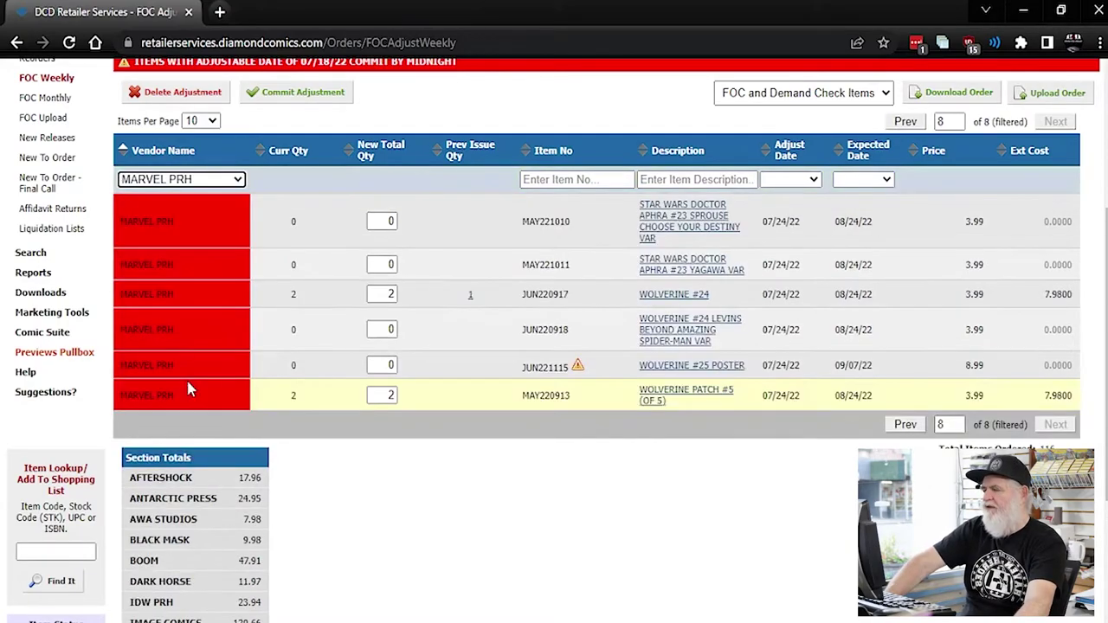
mouse_move(653, 241)
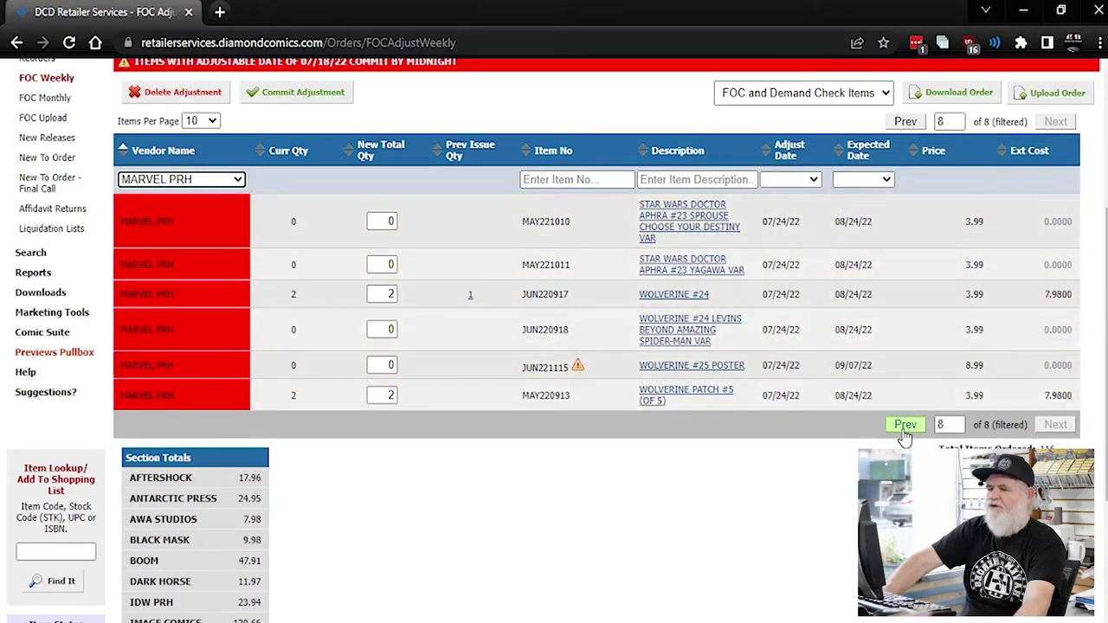
left_click(905, 425)
scroll(942, 381, "down", 5)
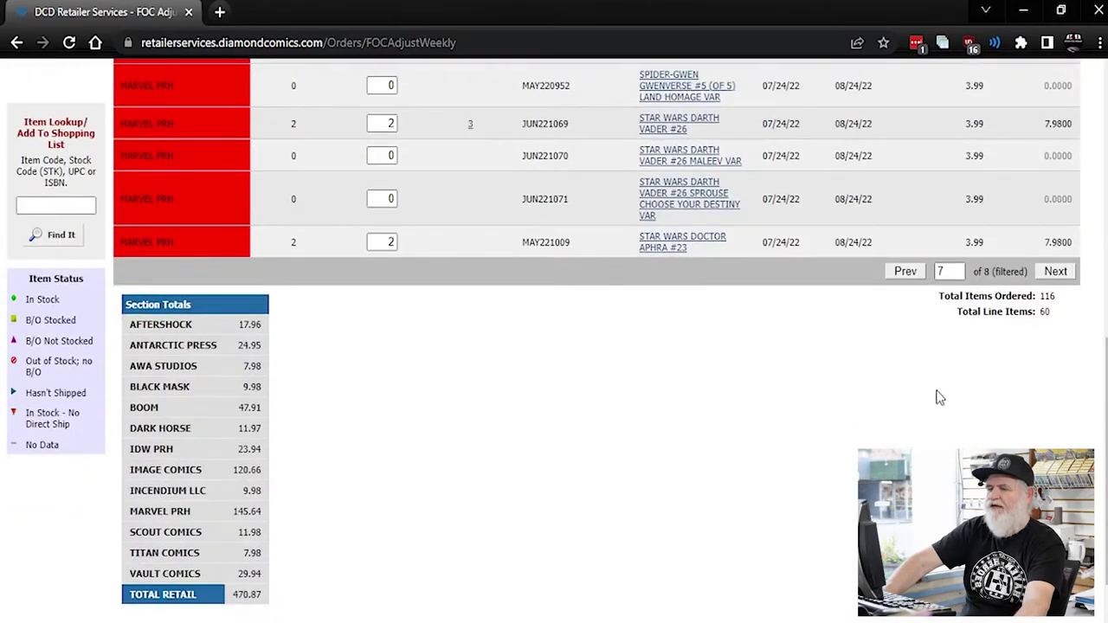
left_click(905, 270)
scroll(428, 396, "up", 5)
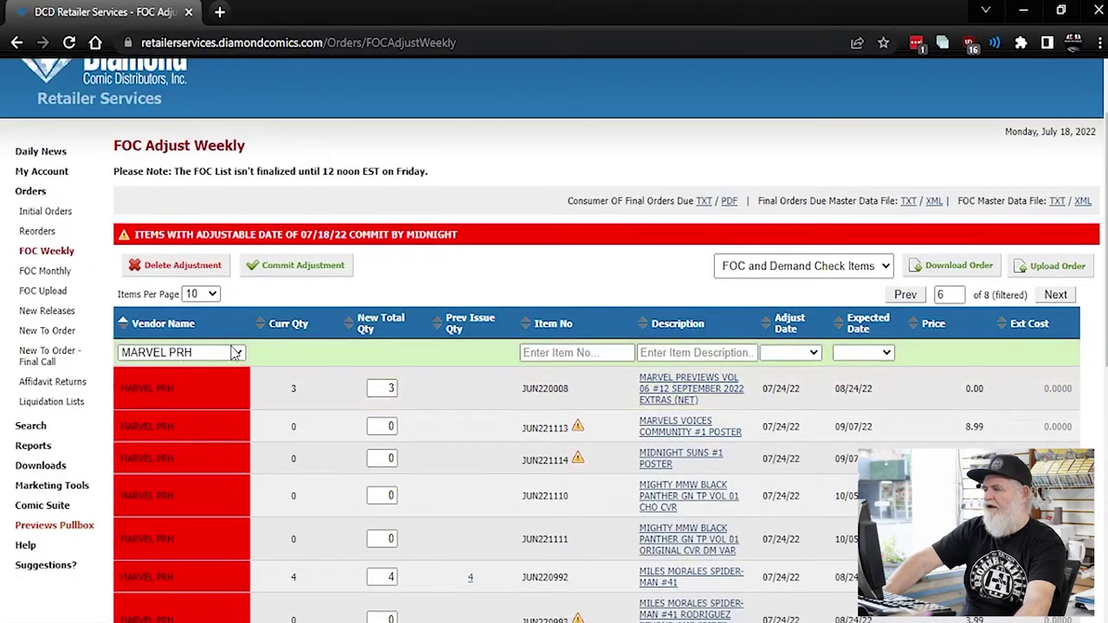
Commit the FOC adjustments and accept the terms in the confirmation dialog
scroll(220, 350, "up", 1)
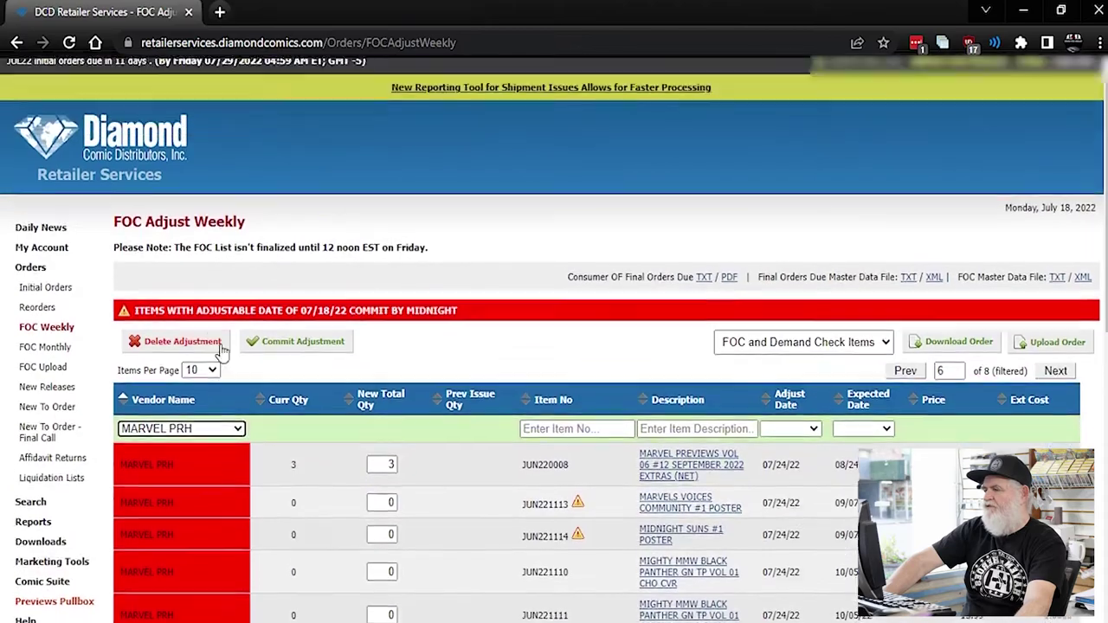
scroll(571, 394, "down", 3)
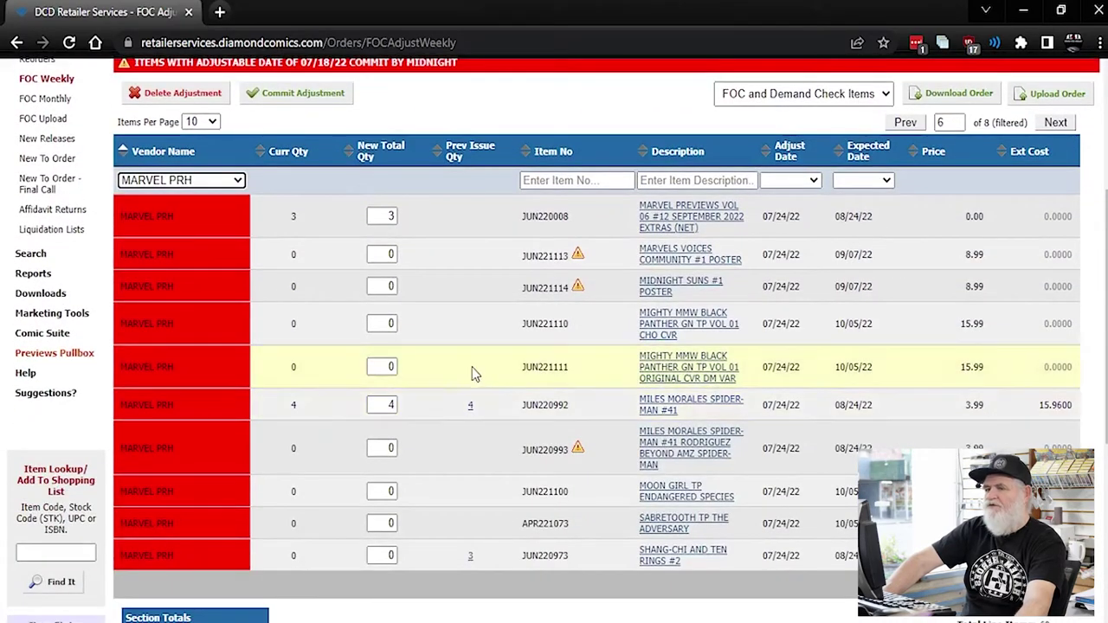
scroll(472, 374, "down", 3)
scroll(473, 372, "up", 5)
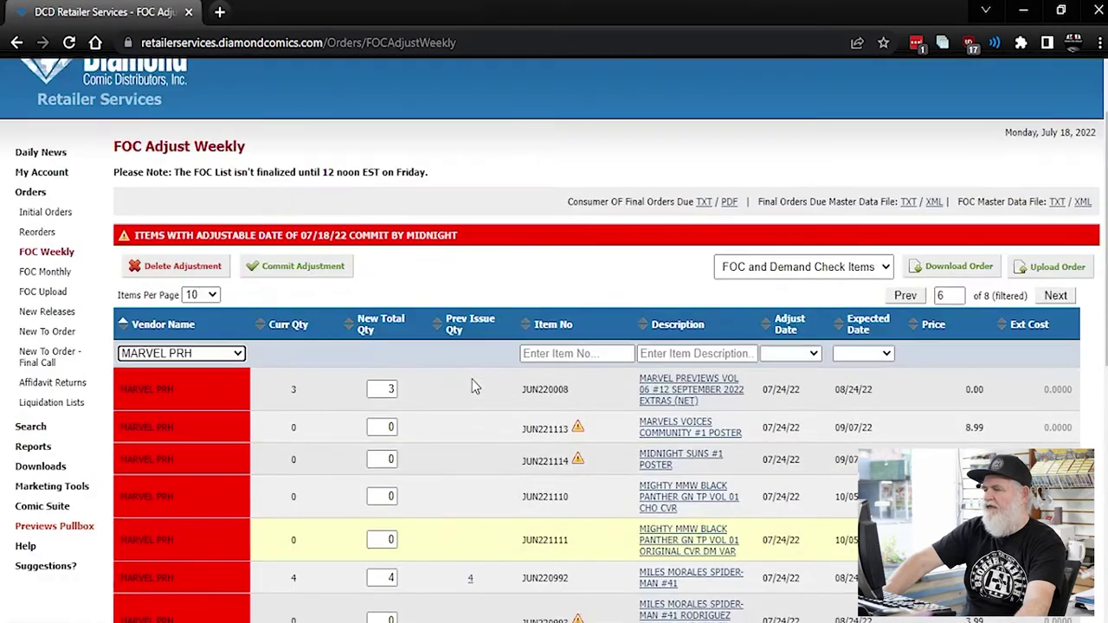
left_click(314, 268)
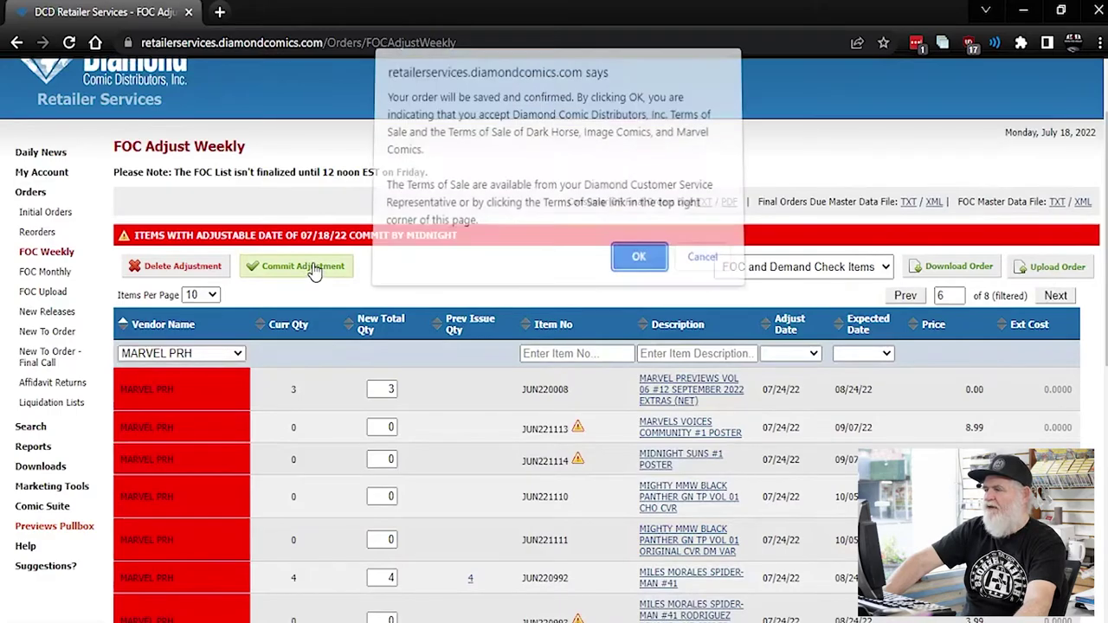
left_click(638, 262)
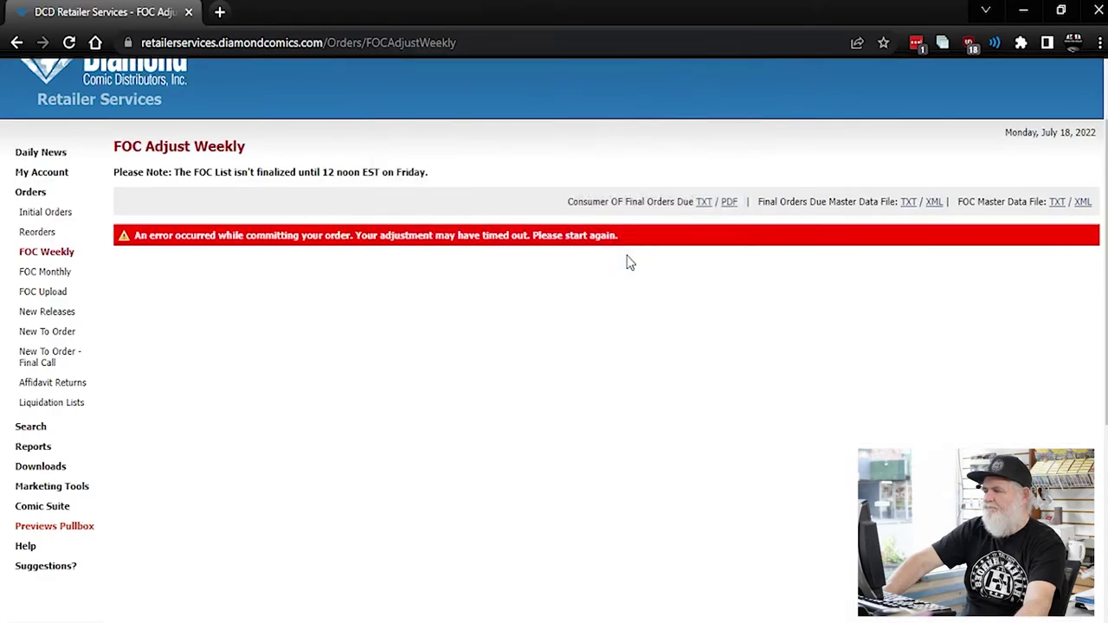
Check the commit-timeout error banner, then expand Daily News in the sidebar
scroll(407, 400, "up", 1)
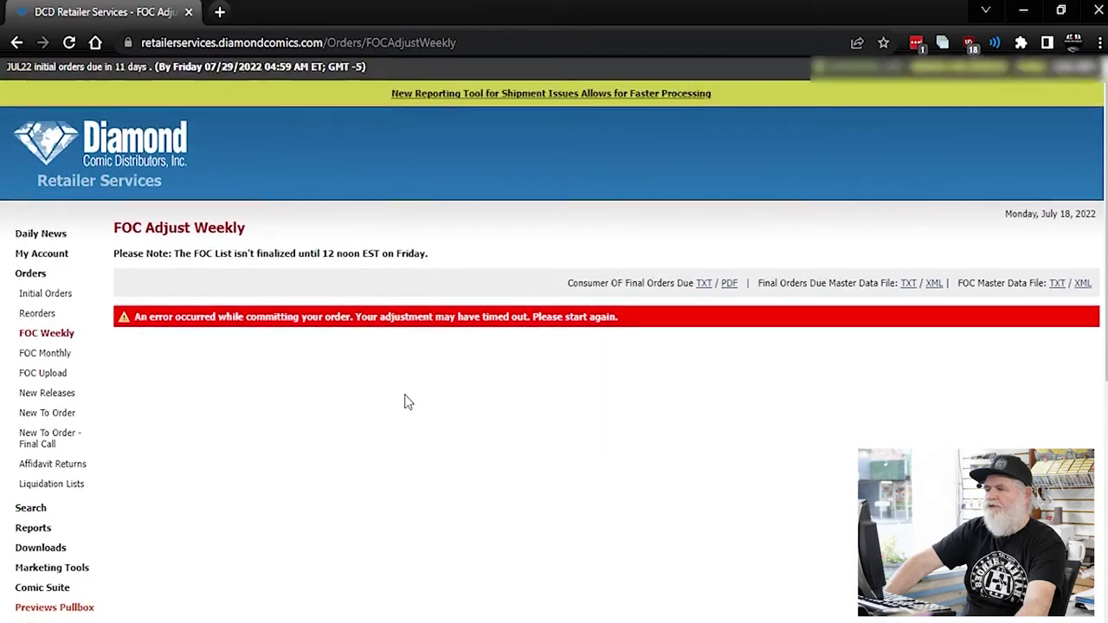
scroll(412, 400, "down", 2)
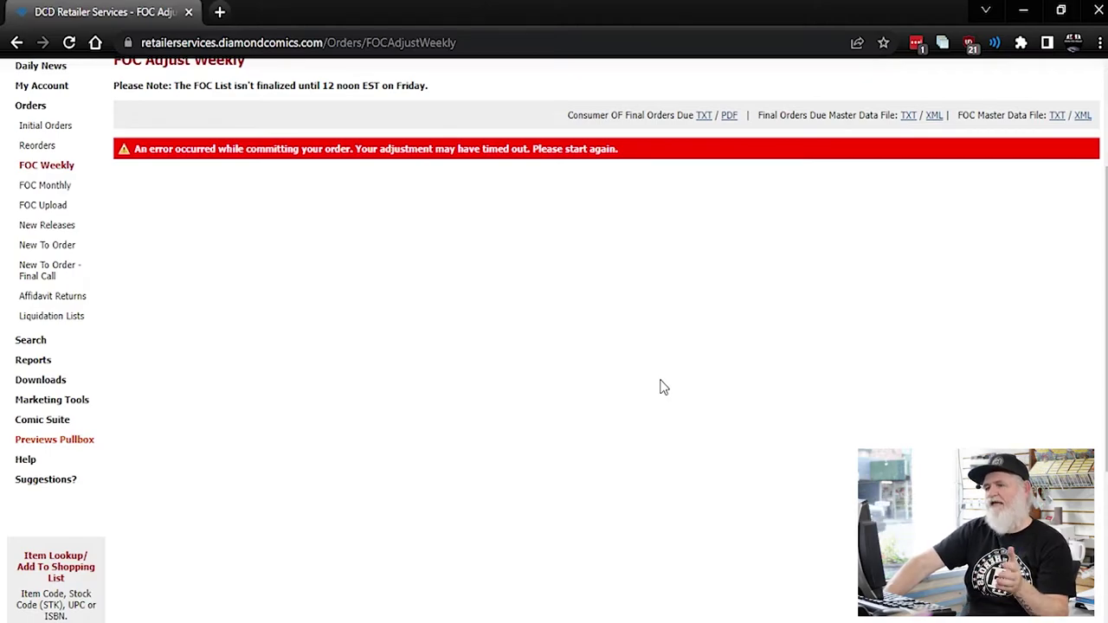
scroll(514, 354, "up", 2)
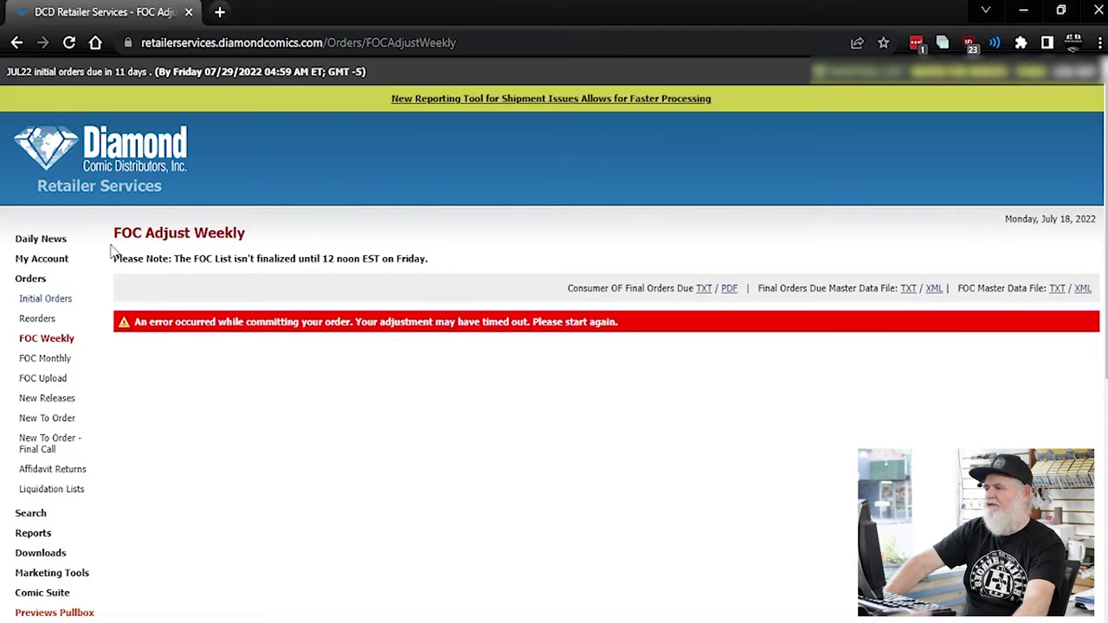
left_click(36, 239)
Go to the Diamond Daily Front Page and browse Special $Deals, including Dark Horse titles at 80% off
left_click(43, 260)
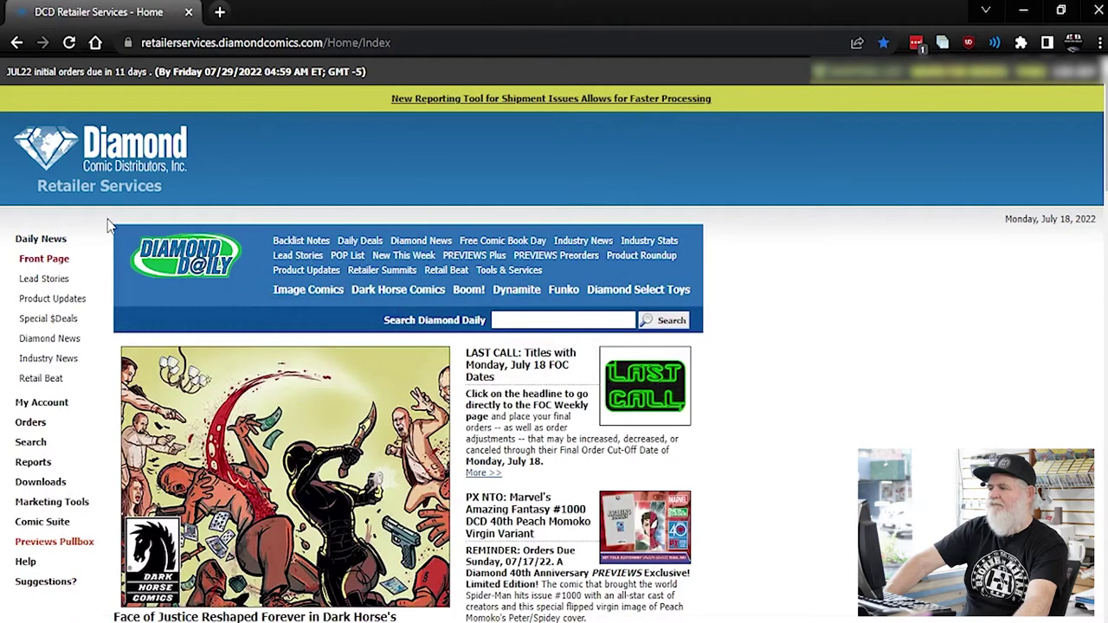
scroll(106, 225, "down", 1)
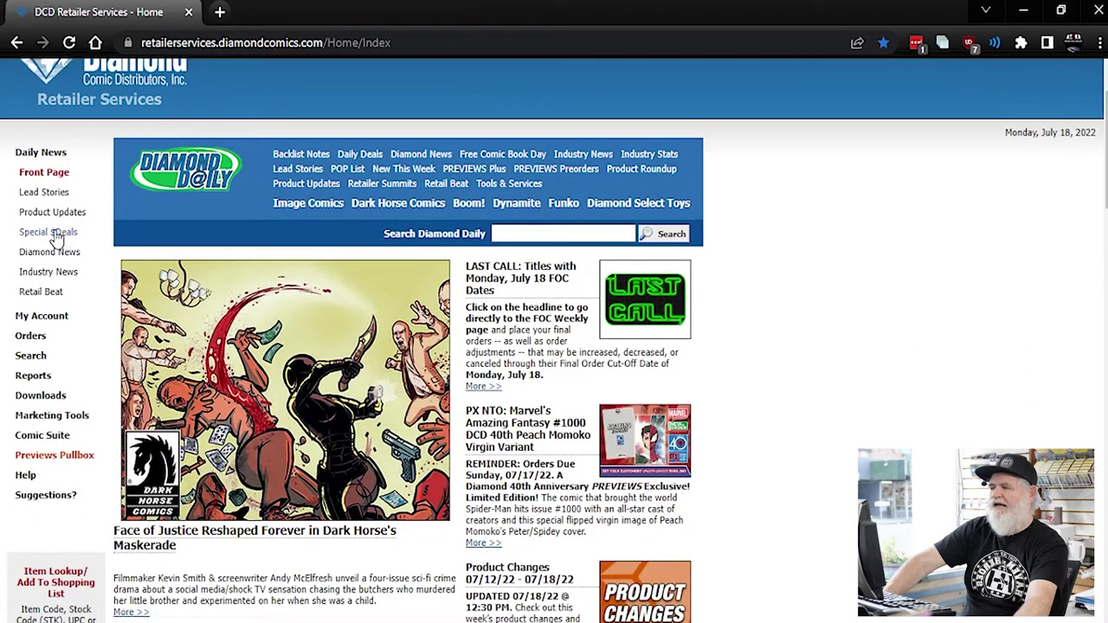
left_click(65, 234)
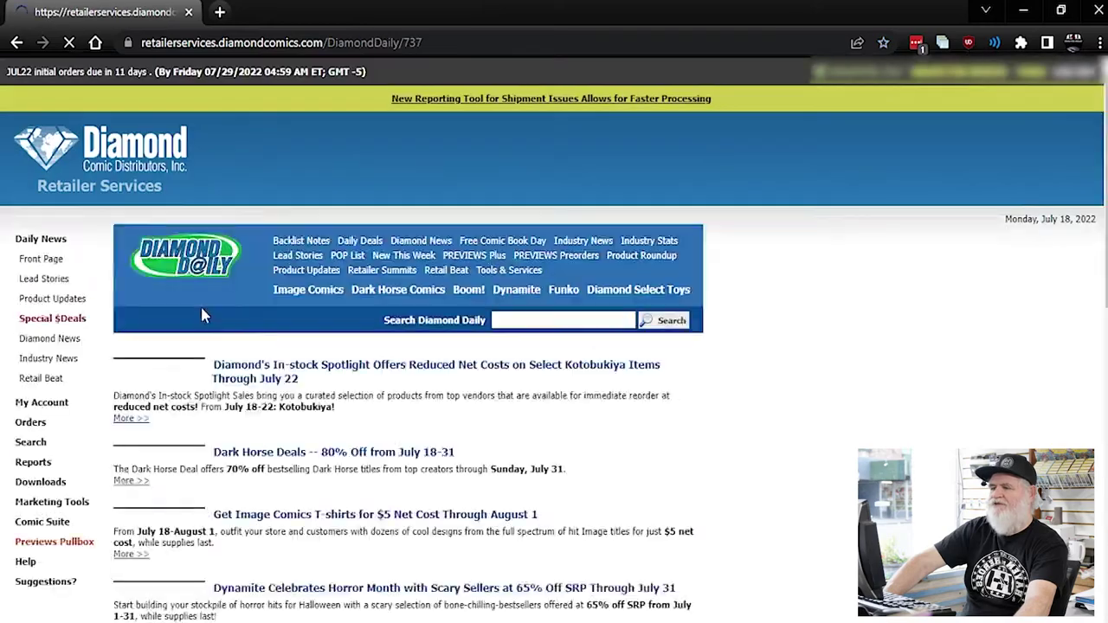
scroll(765, 294, "down", 2)
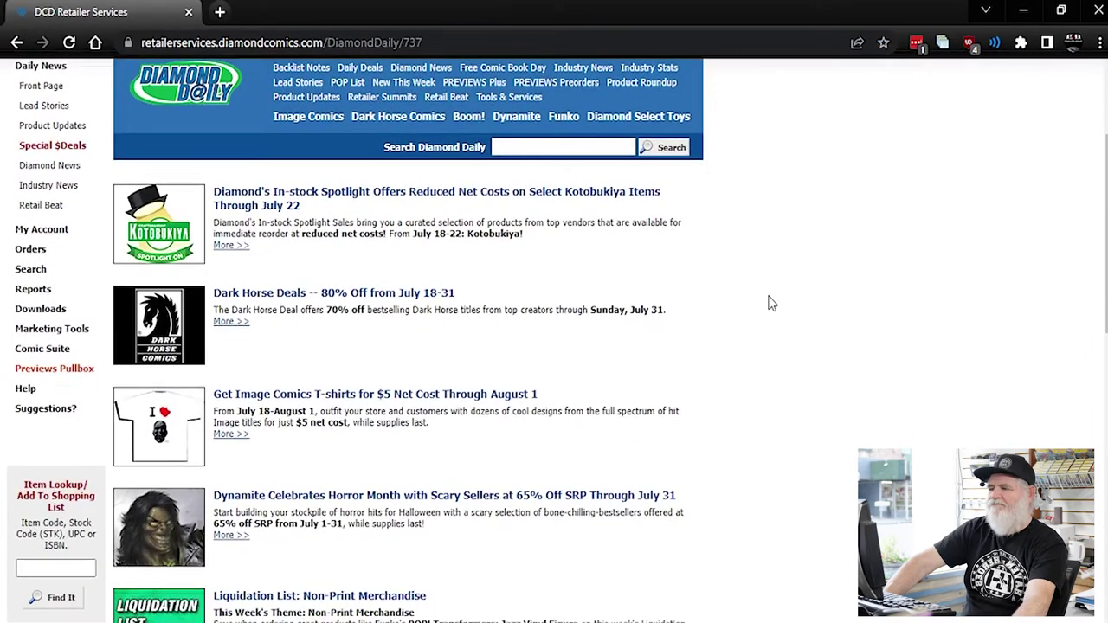
scroll(487, 270, "down", 1)
scroll(667, 292, "up", 1)
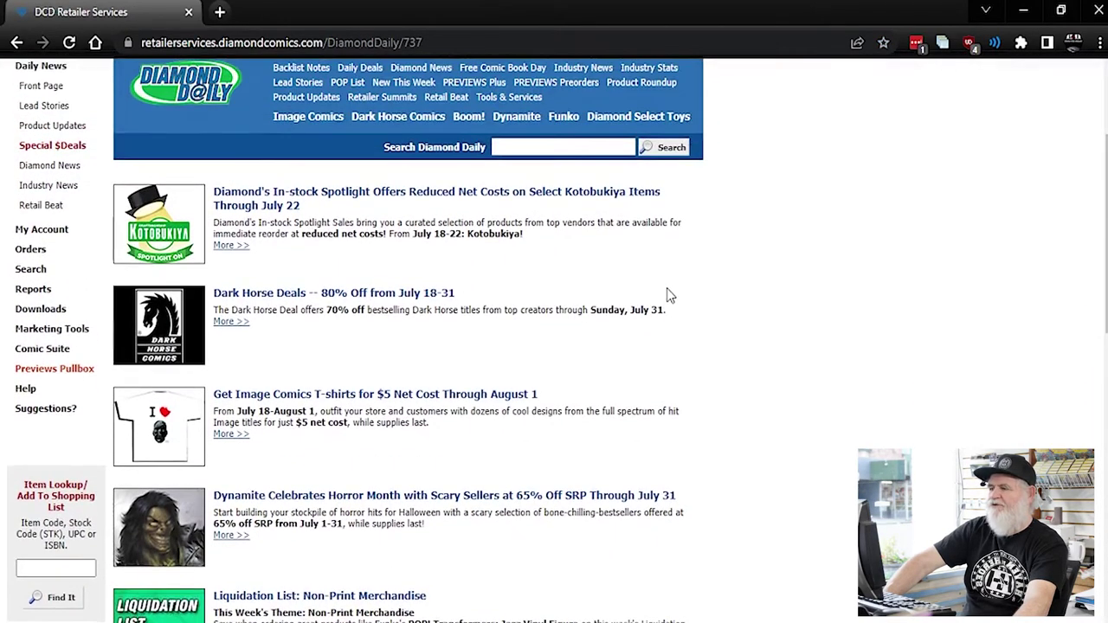
scroll(668, 299, "down", 1)
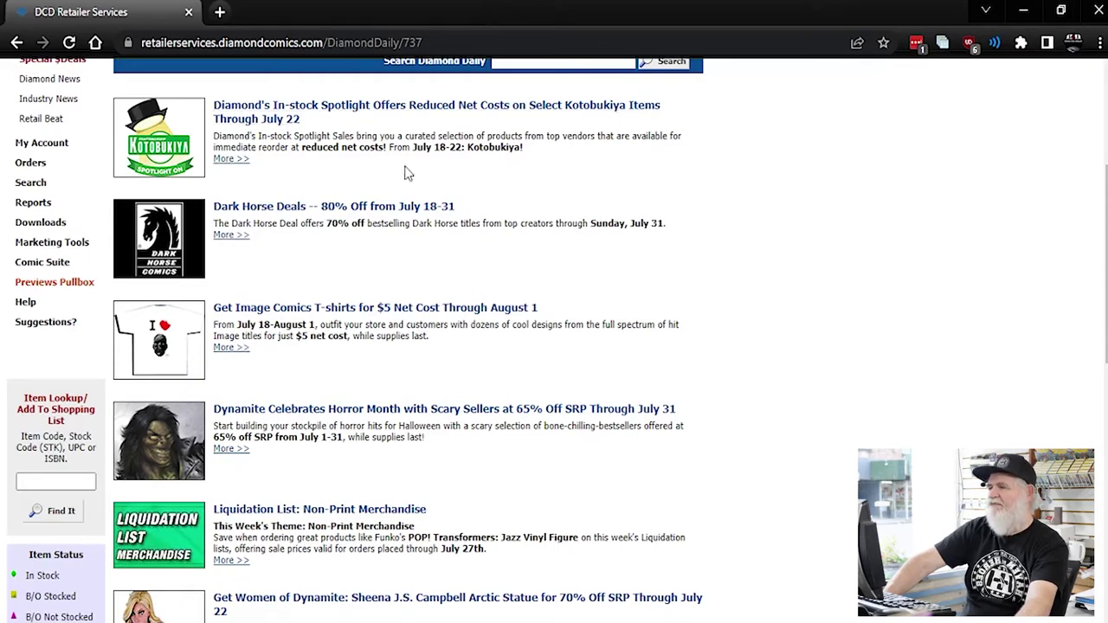
Open the Kotobukiya In-stock Spotlight article and scan its regular and net sale prices through July 22
left_click(313, 105)
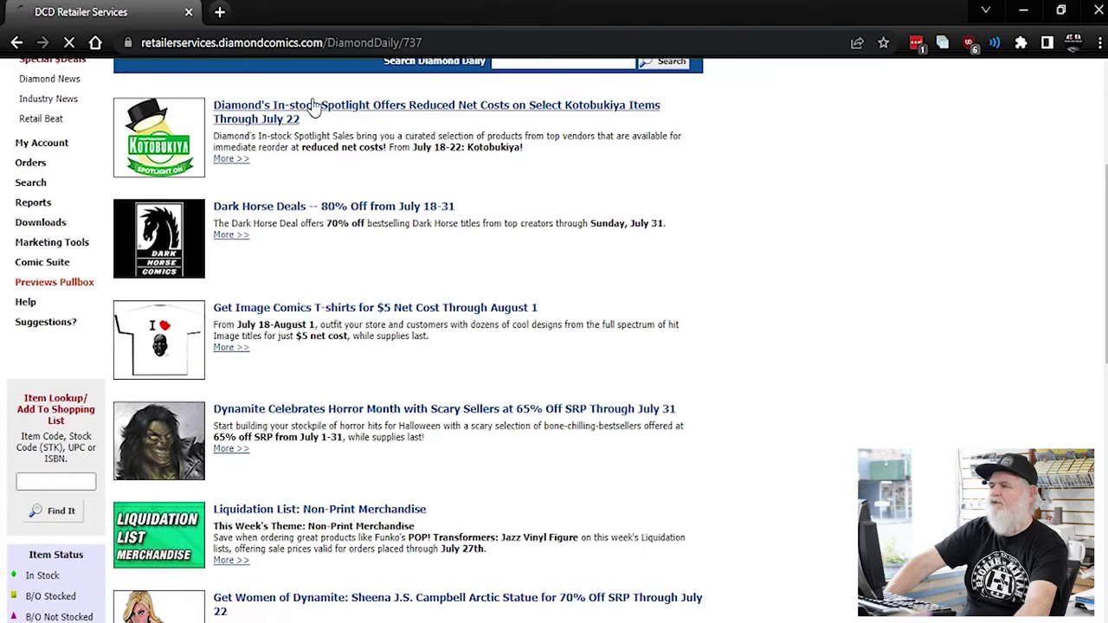
scroll(421, 214, "down", 7)
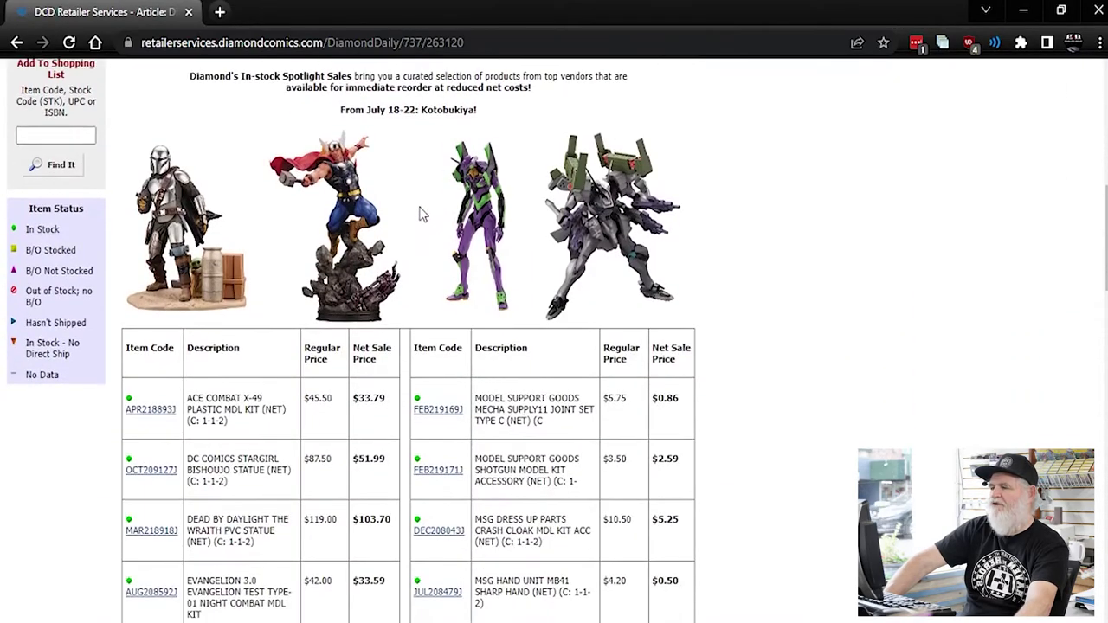
scroll(422, 214, "down", 15)
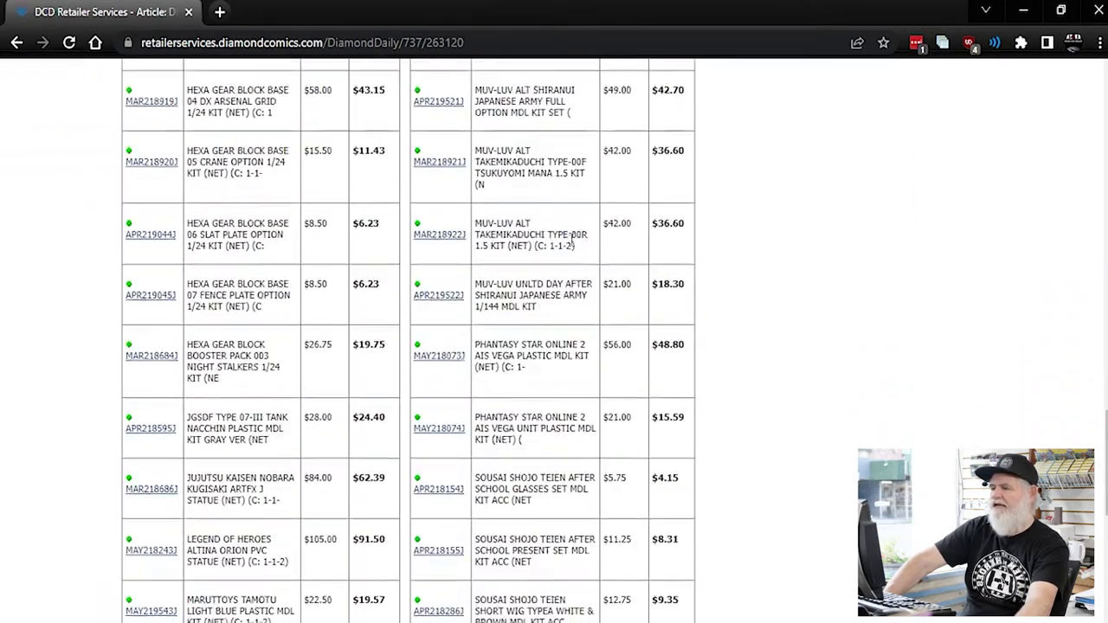
scroll(572, 240, "down", 5)
scroll(571, 240, "up", 20)
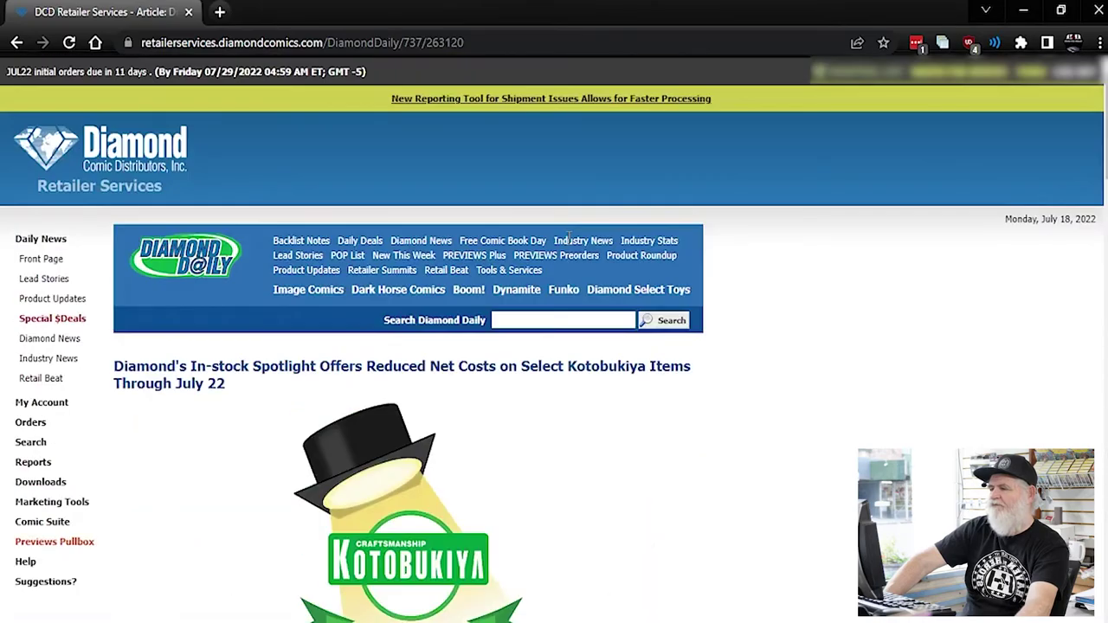
scroll(569, 240, "down", 3)
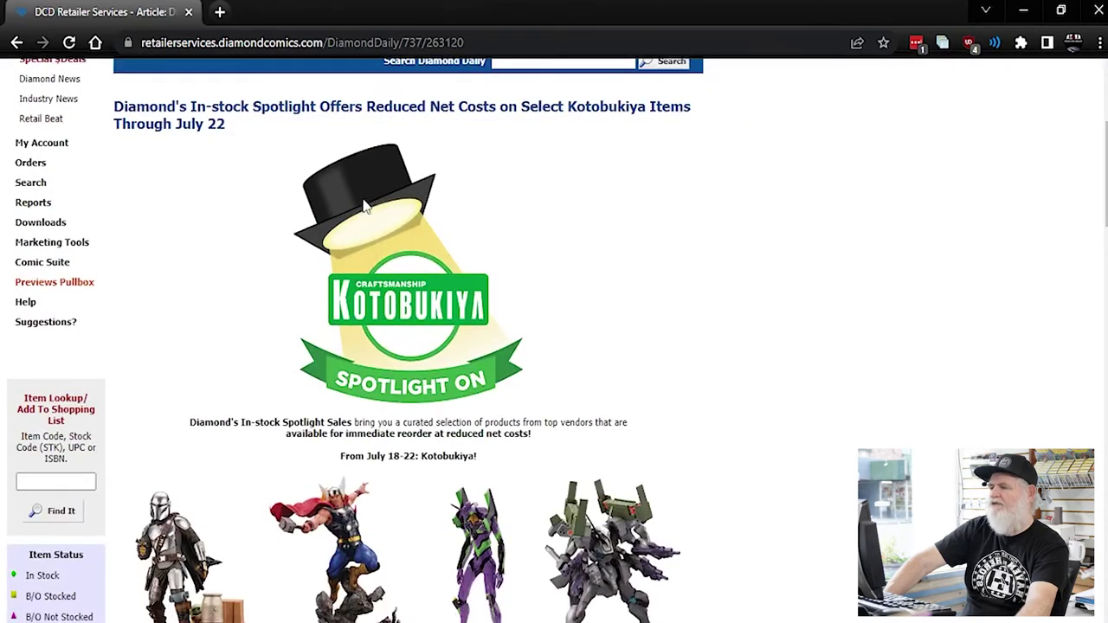
scroll(586, 274, "up", 2)
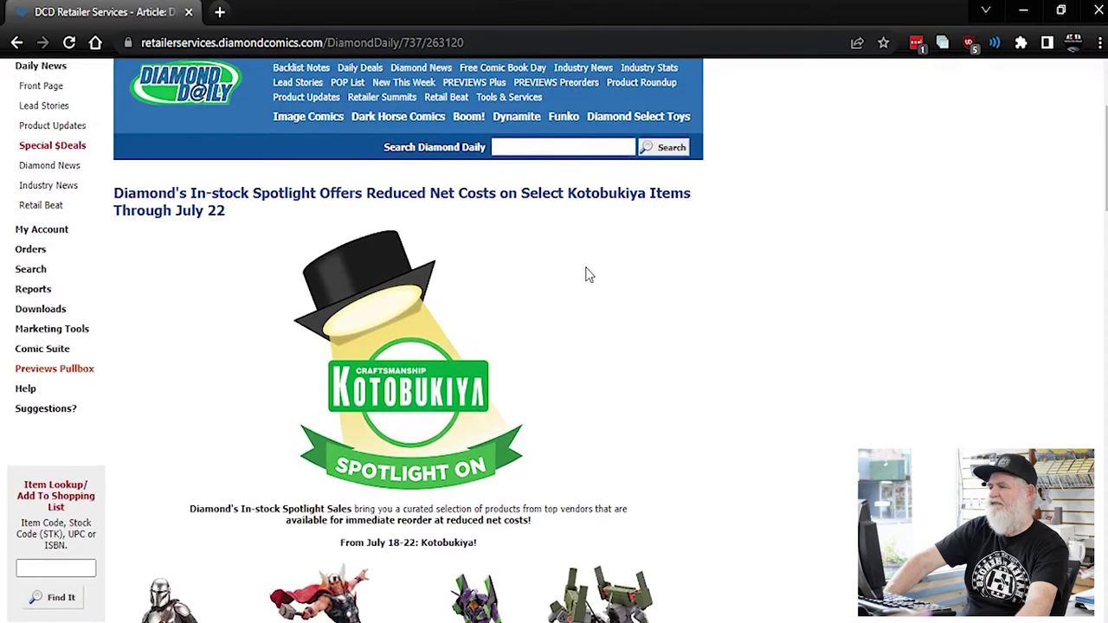